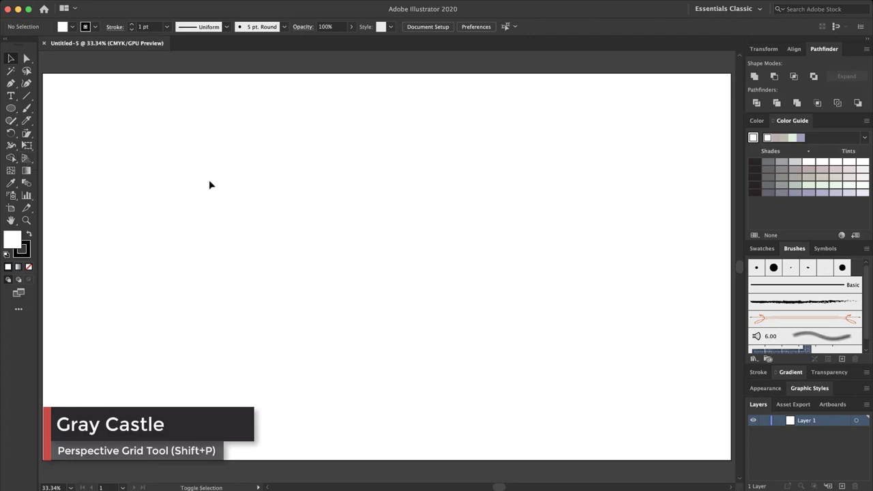
- Show the two-point perspective grid, then compress it vertically by raising its horizontal plane and lowering its top edge
key("shift+p")
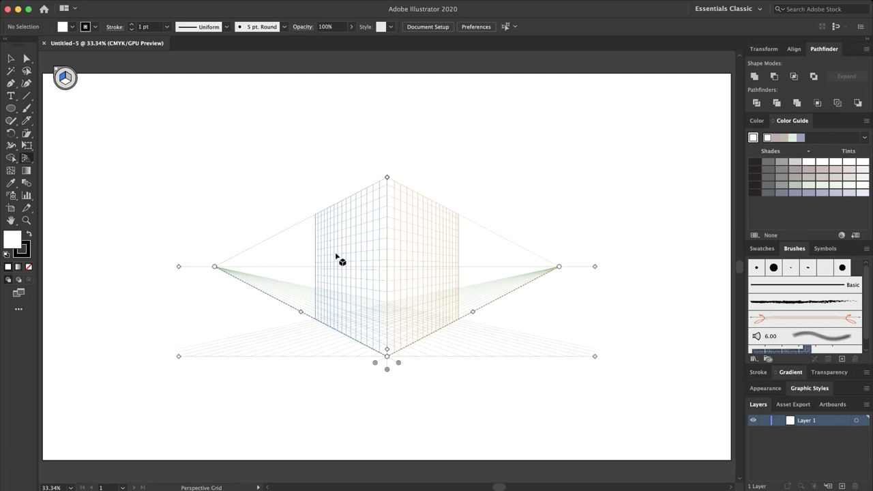
left_click_drag(388, 371, 387, 333)
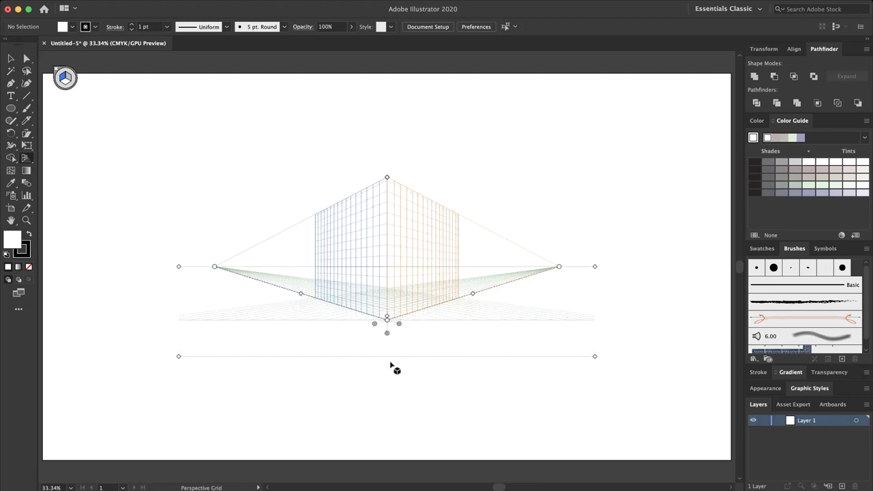
left_click_drag(387, 178, 386, 193)
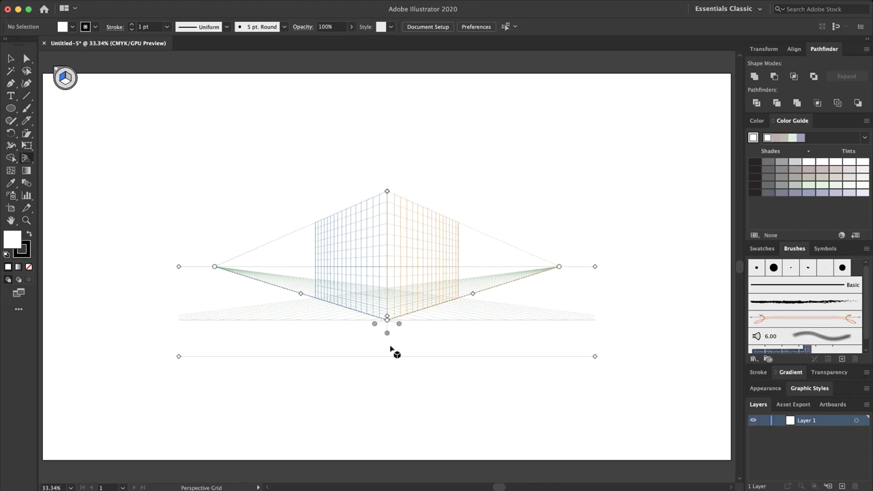
left_click_drag(387, 333, 387, 324)
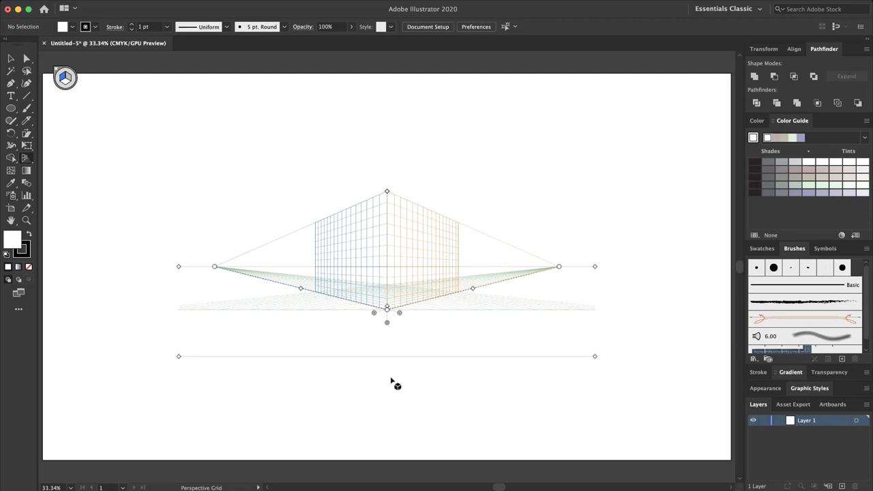
- Shorten the right and left grid extents inward so both vertical planes end equally far from the central edge
key("z")
key("super+shift+i")
left_click_drag(410, 259, 461, 267)
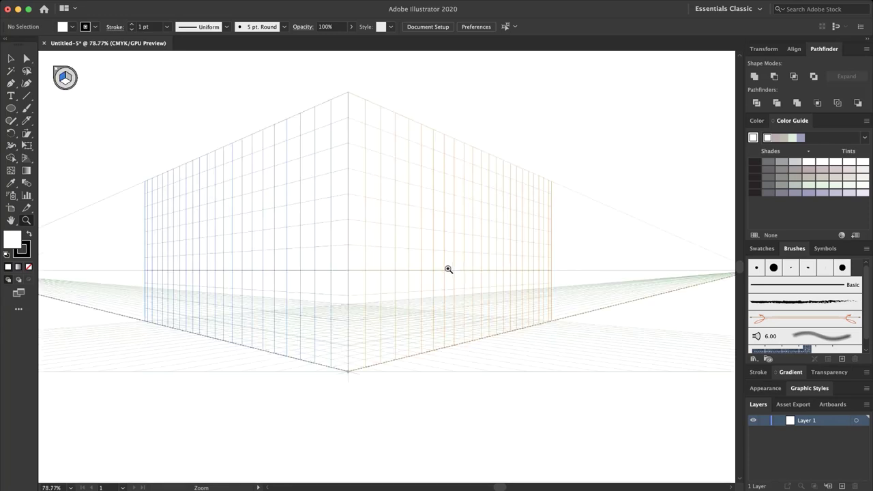
scroll(448, 270, "right", 2)
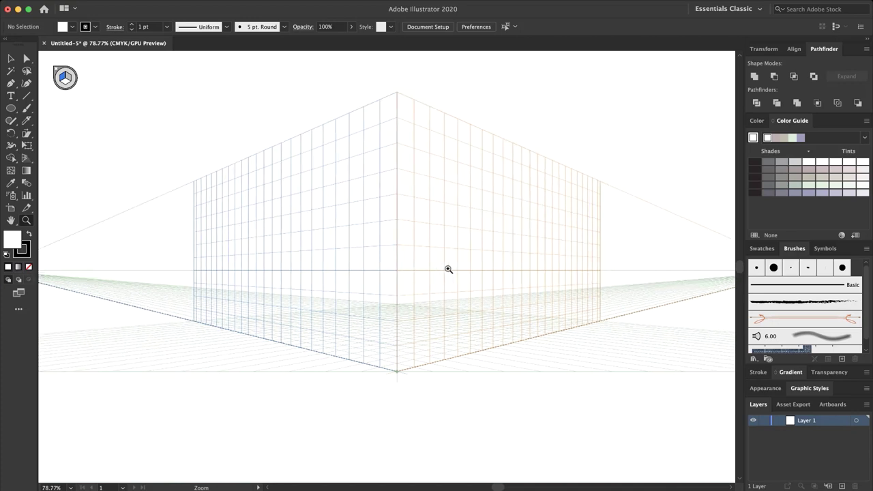
left_click(26, 158)
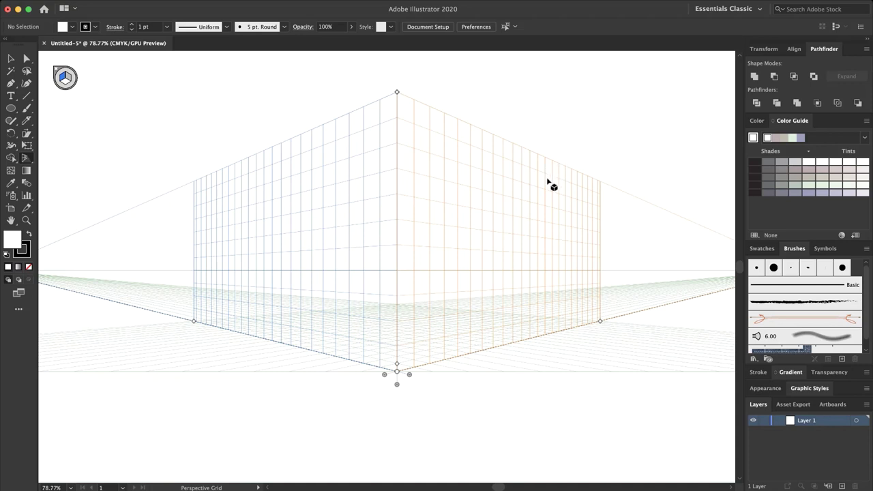
left_click_drag(599, 321, 547, 337)
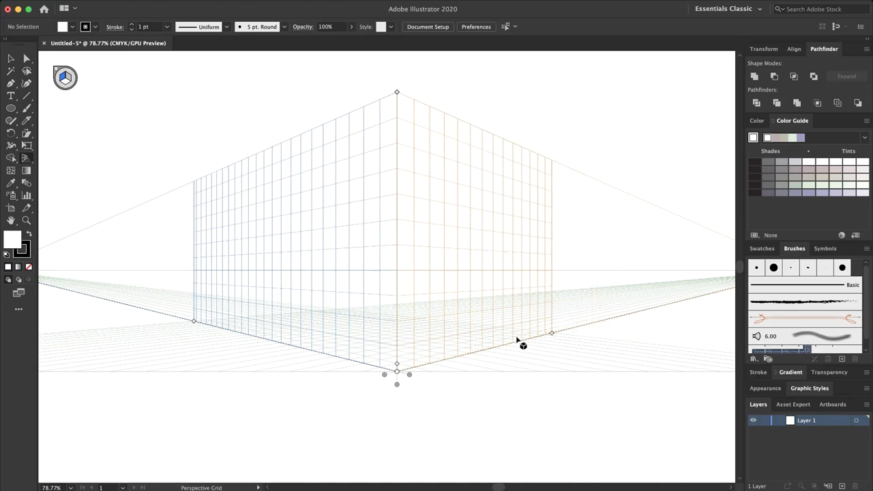
left_click_drag(196, 325, 241, 336)
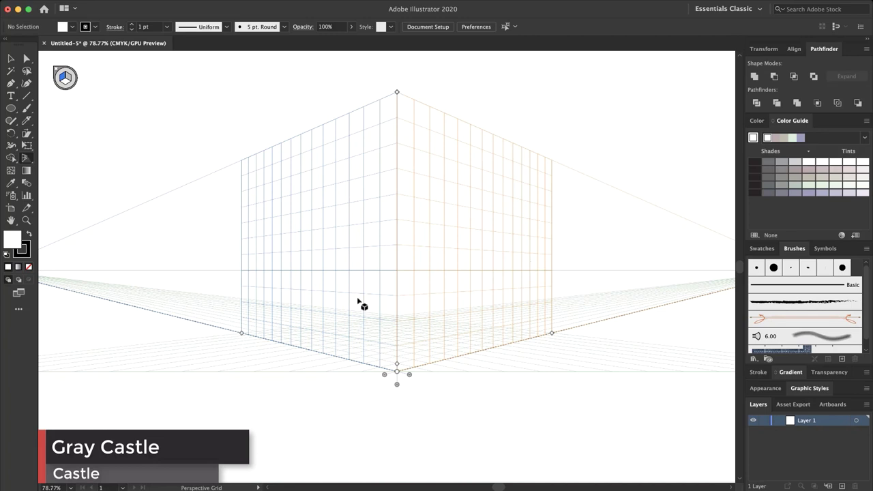
- Draw a rectangle about 419 × 270 pt across the left perspective plane, ending two grid rows below its top
left_click(12, 109)
left_click_drag(14, 109, 50, 111)
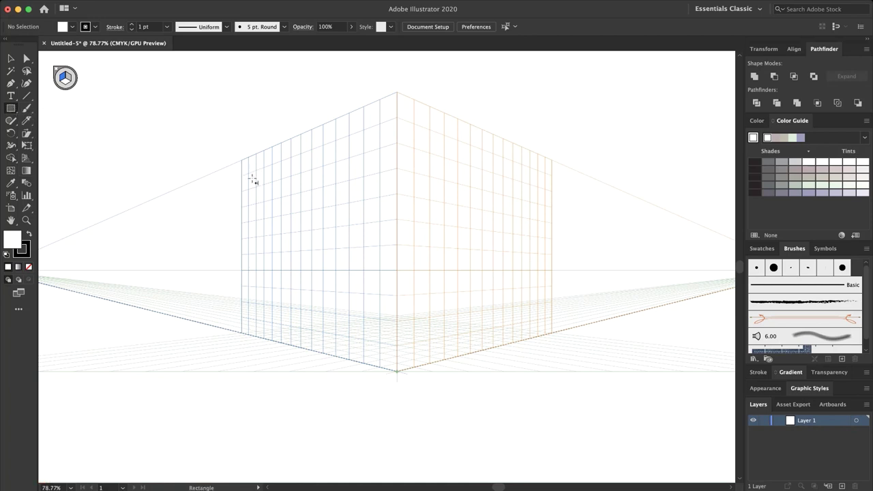
left_click_drag(244, 189, 399, 372)
key("v")
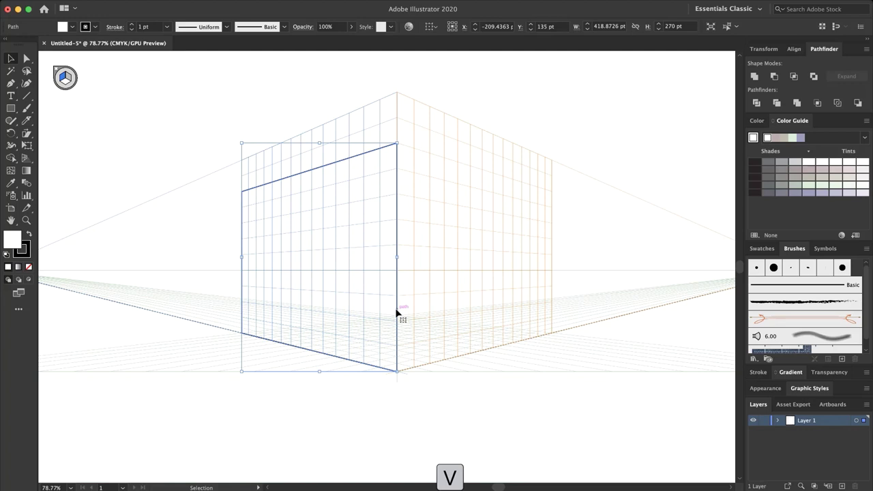
- Fill the left wall with very dark gray and set its stroke to none
left_click(72, 27)
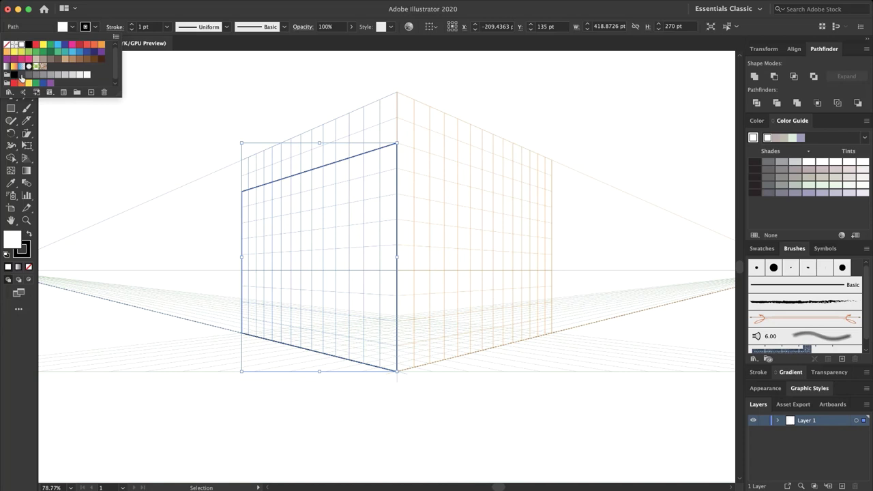
left_click(22, 77)
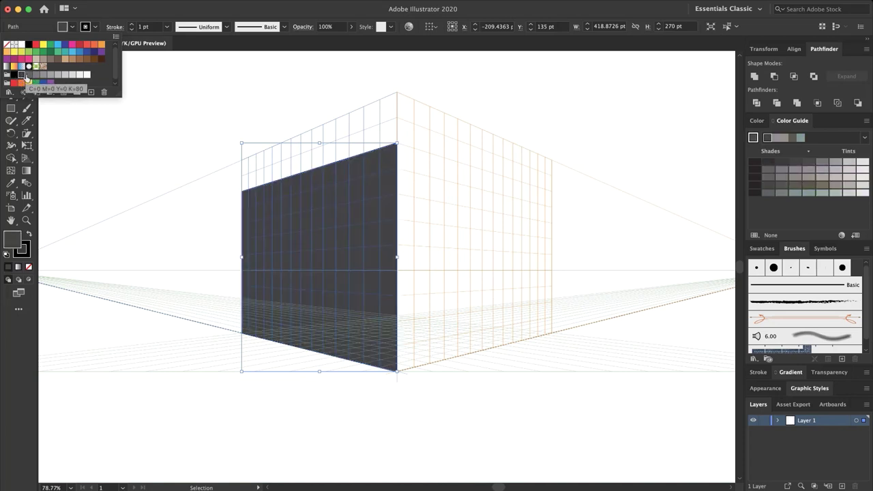
left_click(95, 29)
left_click(96, 29)
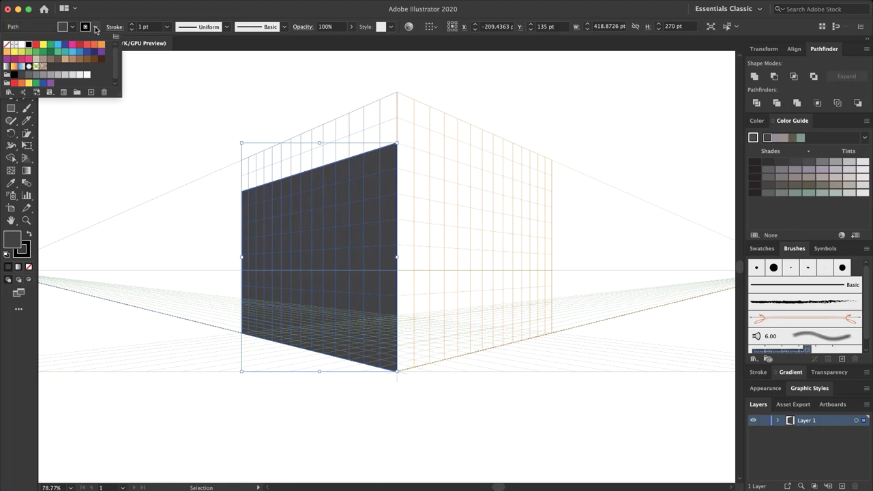
left_click(8, 45)
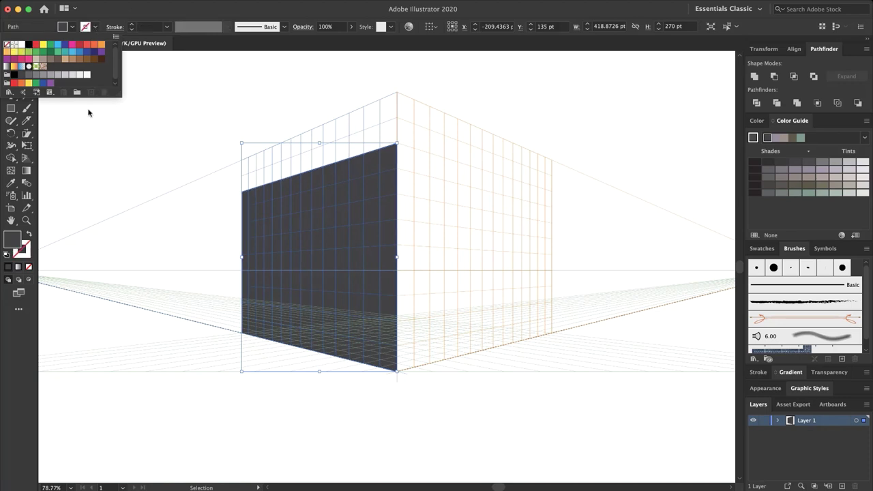
- Make the right grid plane active and draw a matching wall rectangle about 419 × 270 pt on it
left_click(26, 158)
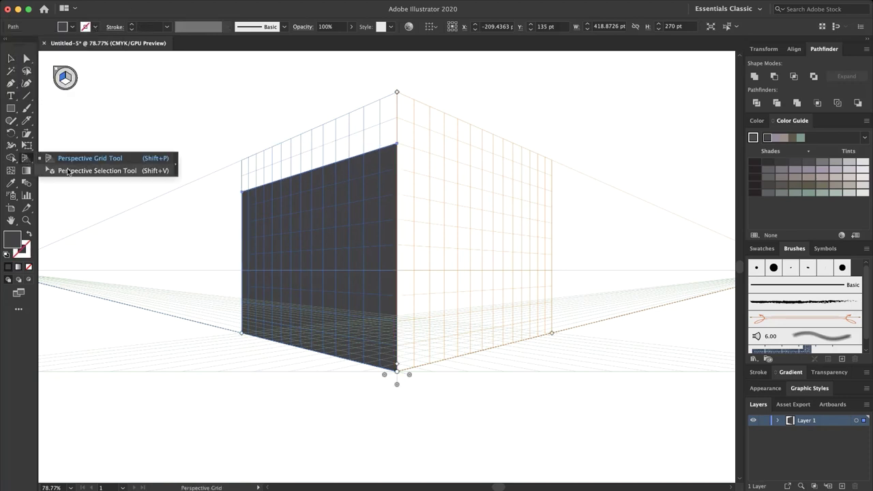
left_click(88, 171)
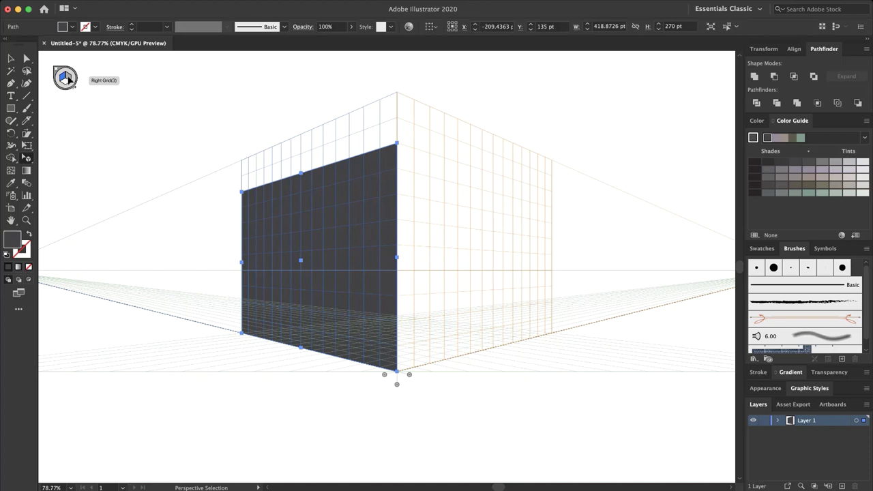
left_click(68, 79)
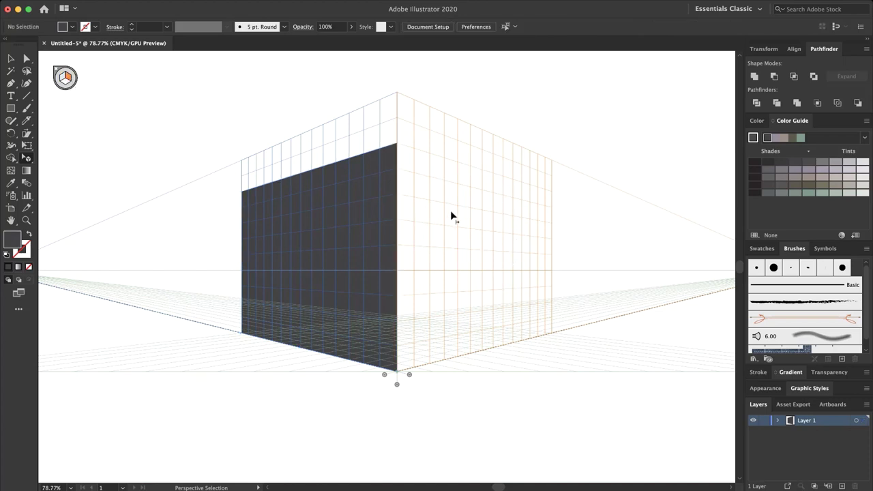
left_click(11, 110)
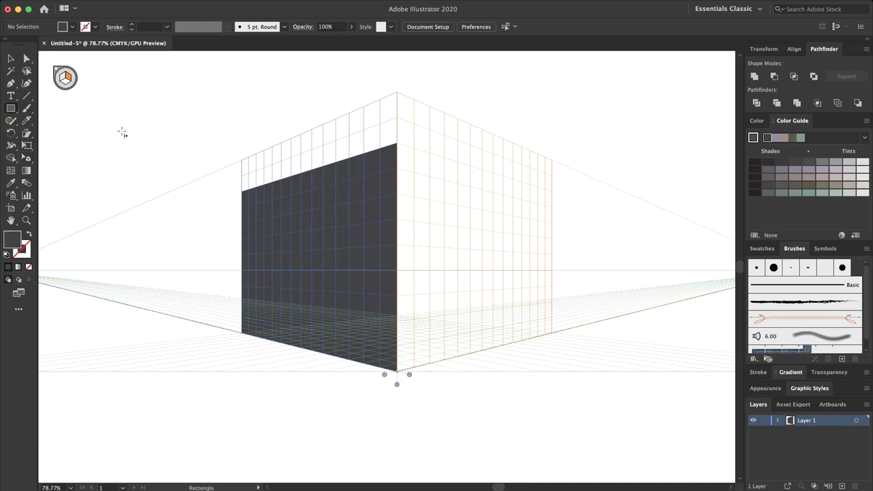
left_click_drag(400, 147, 553, 334)
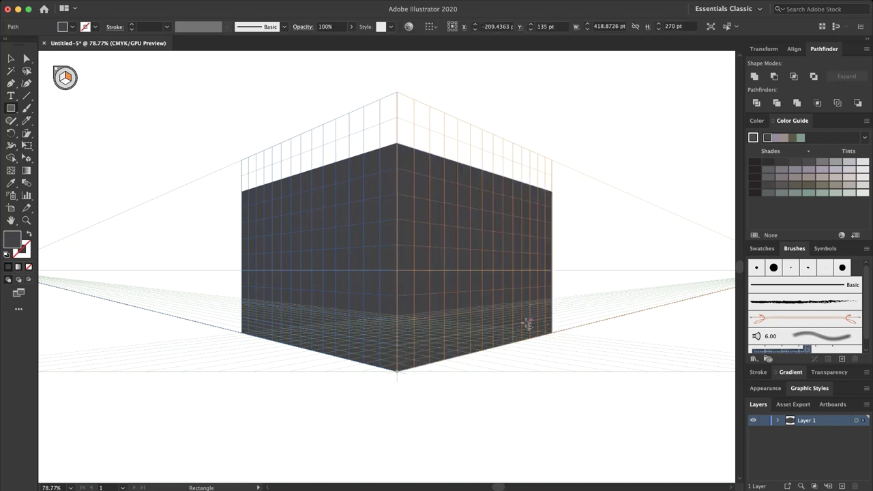
- Fill the right wall with a medium gray that contrasts with the dark left wall
key("v")
left_click(73, 28)
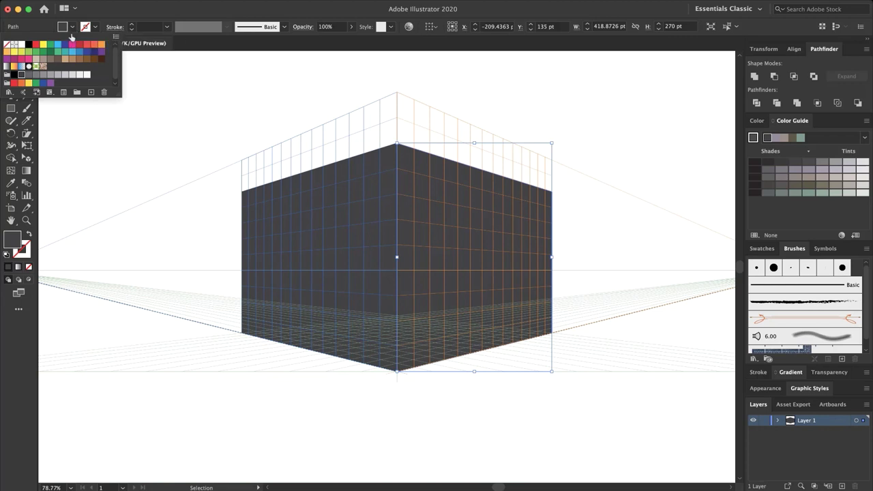
left_click(50, 74)
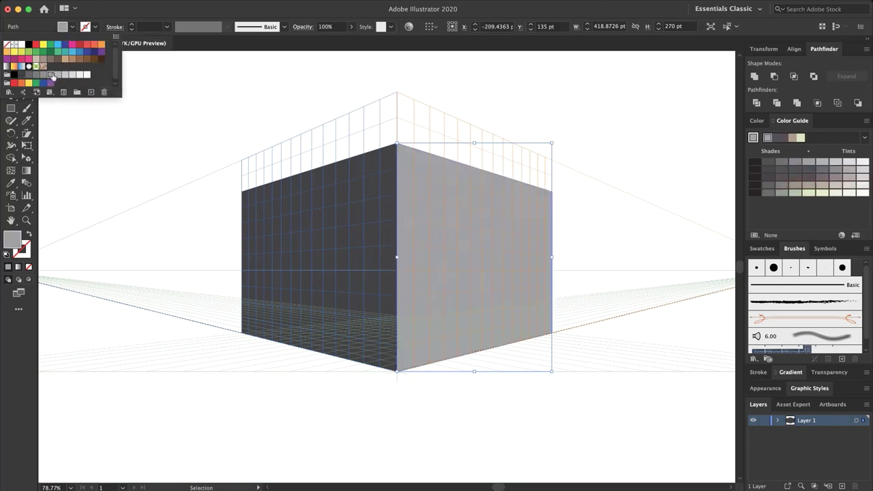
left_click(43, 74)
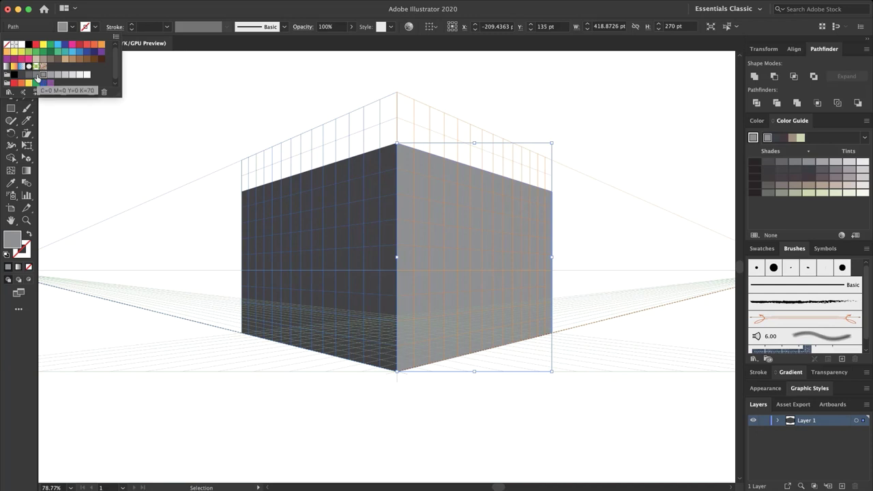
left_click(308, 224)
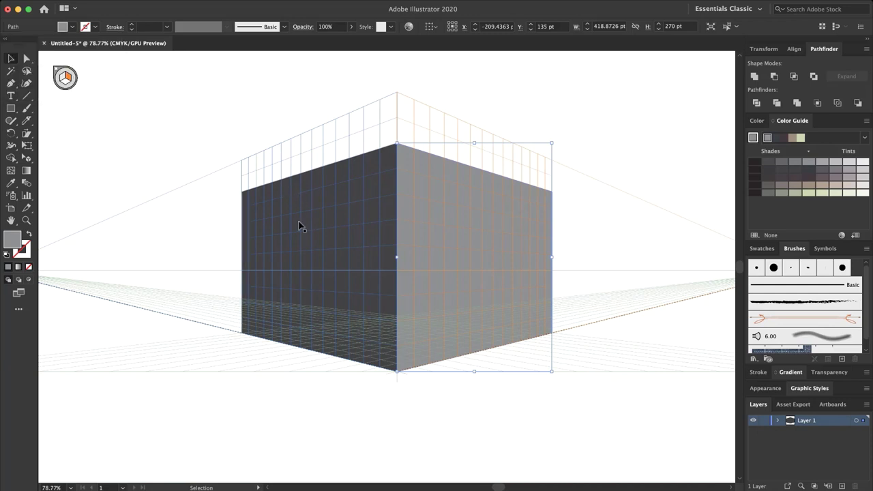
- Change the left wall's fill to the lighter K=80 gray
left_click(292, 205)
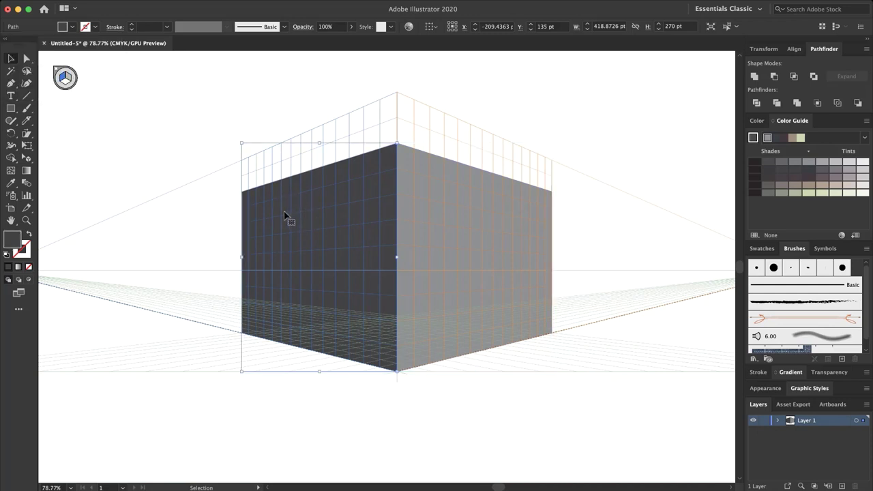
left_click(72, 27)
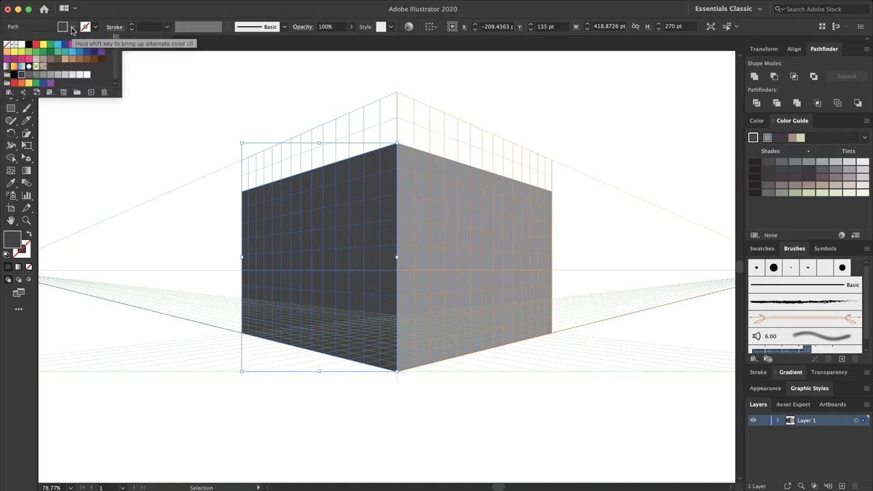
left_click(30, 74)
left_click(490, 239)
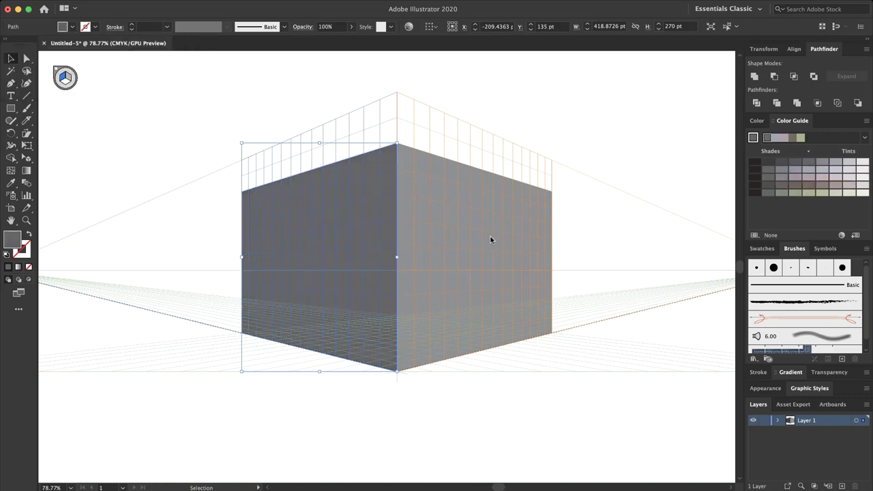
- Fill the right wall with a one-step lighter gray, deselect it and hide the perspective grid
left_click(421, 174)
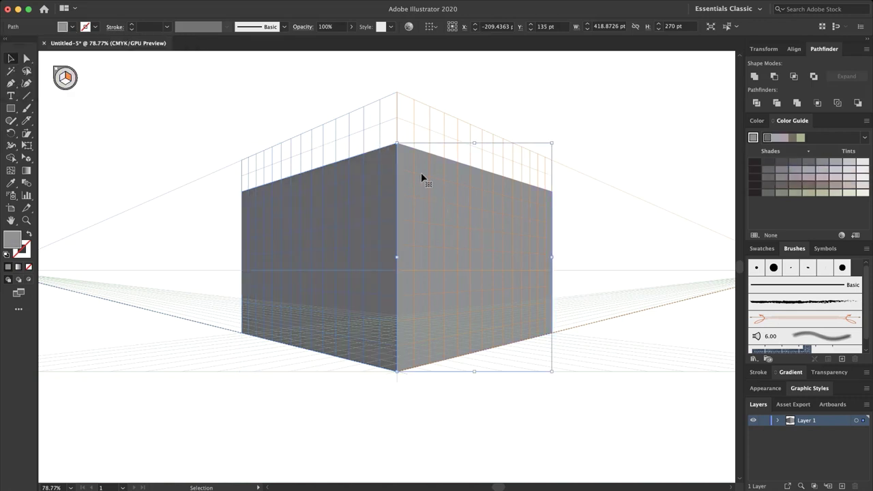
left_click(73, 27)
left_click(50, 74)
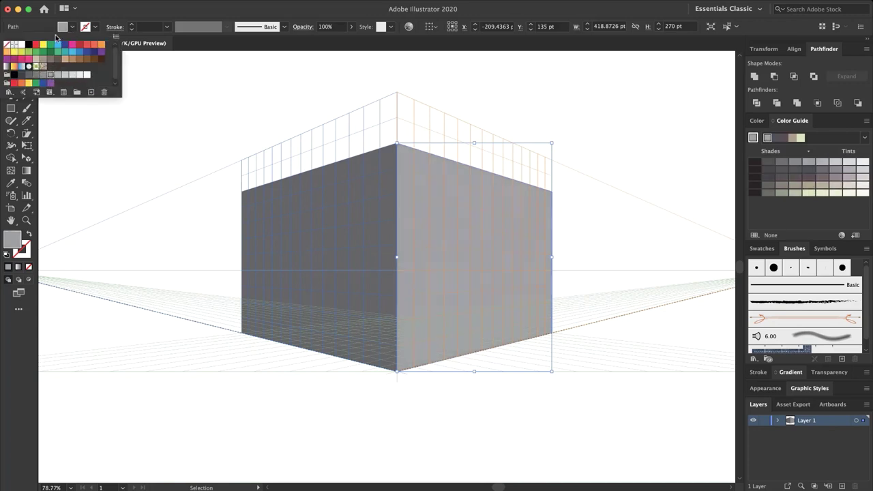
key("Escape")
left_click(156, 102)
key("super+shift+i")
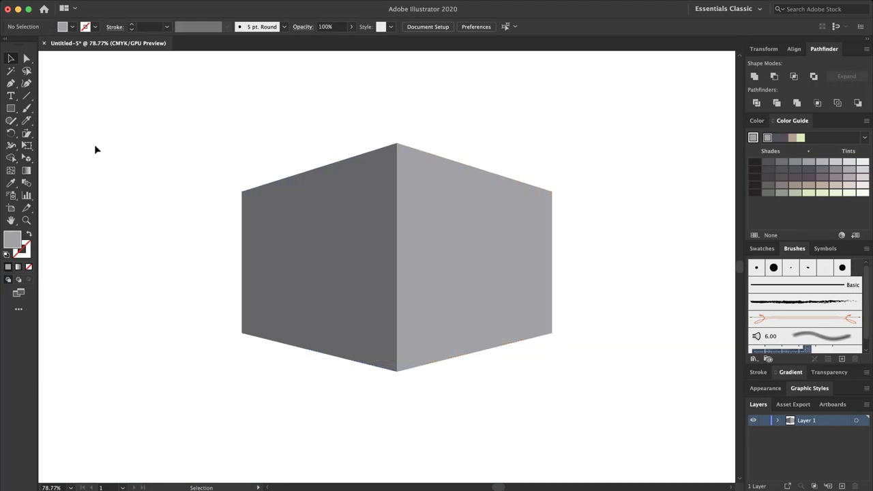
- Show the perspective grid again and draw five evenly spaced battlement blocks about 60 × 60 pt along the right wall's top
left_click(27, 159)
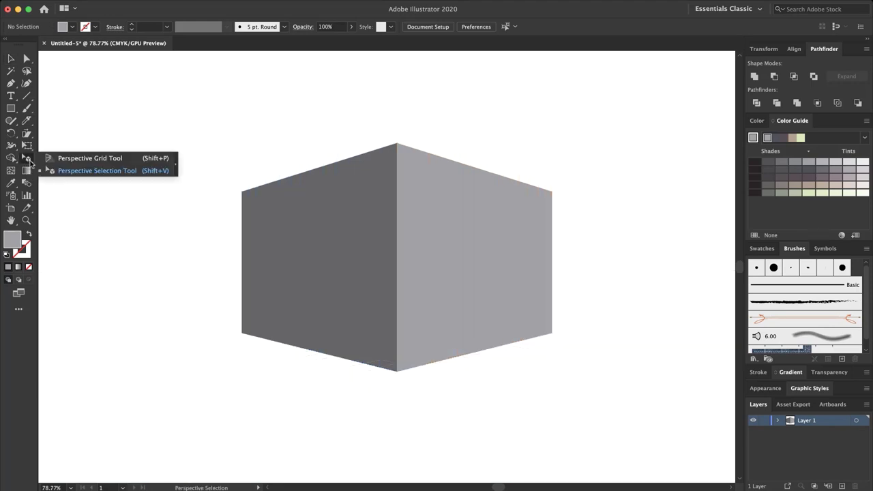
key("shift+p")
left_click(11, 111)
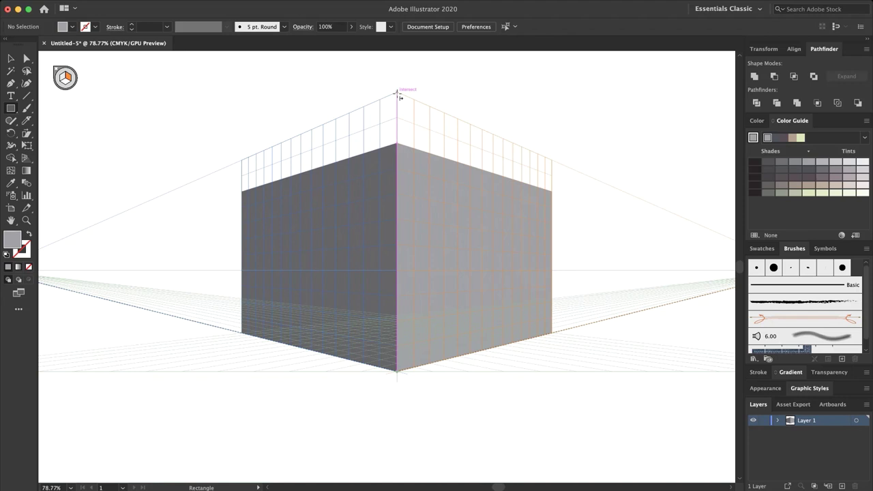
left_click_drag(398, 94, 431, 154)
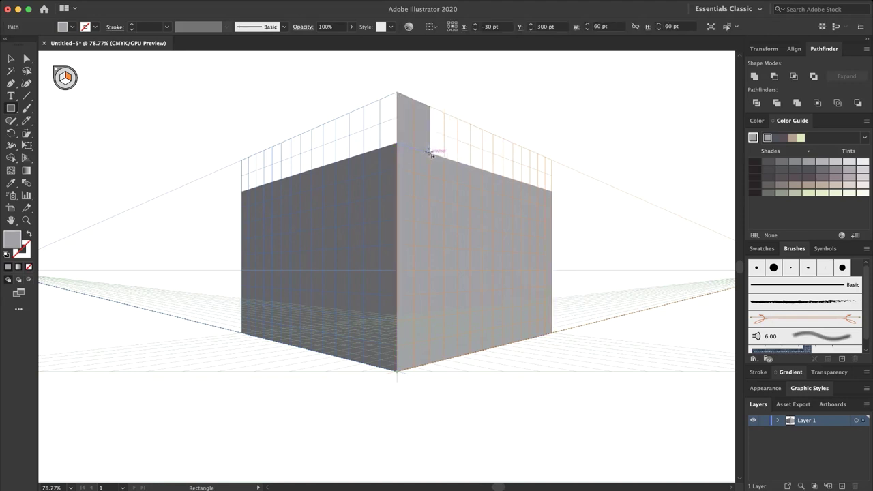
left_click_drag(444, 112, 554, 195)
- On the left grid plane, draw five evenly spaced battlement blocks about 60 × 60 pt along the left wall's top in its dark gray
left_click(26, 159)
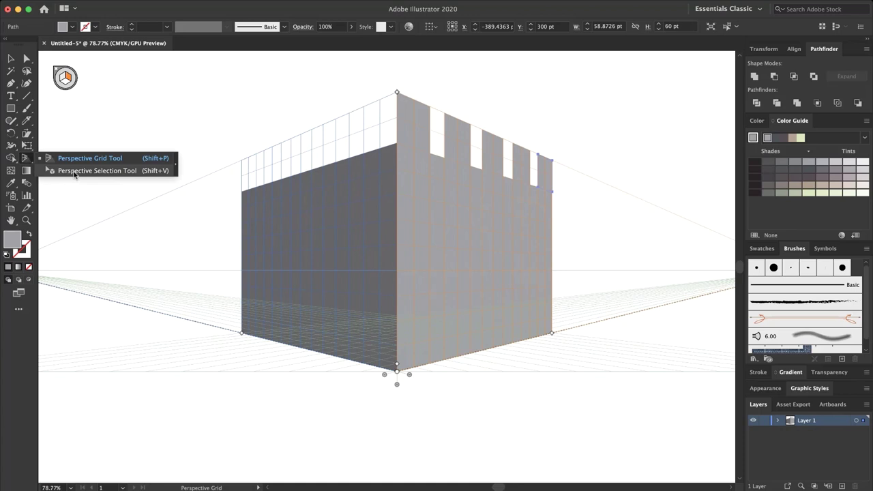
left_click(103, 171)
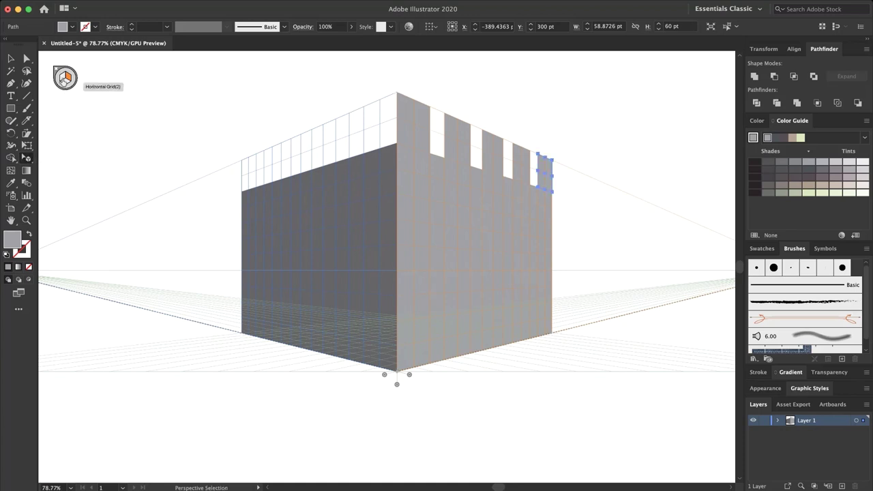
left_click(64, 78)
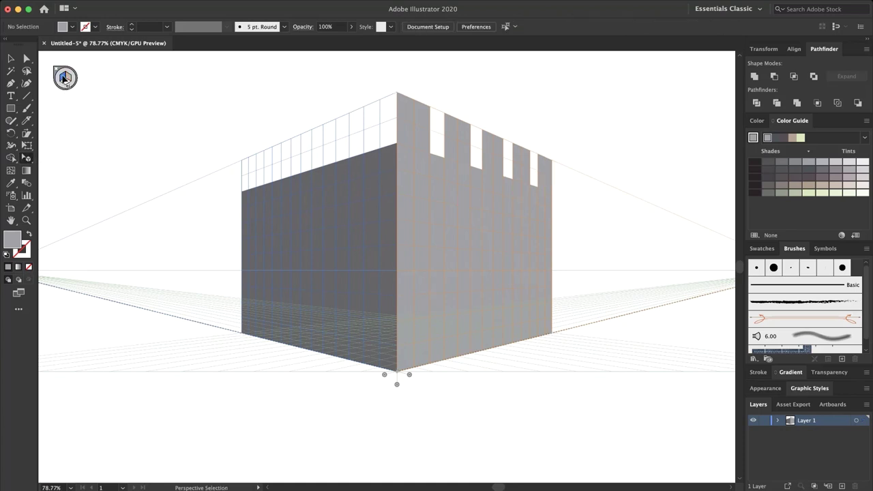
left_click(11, 107)
left_click(72, 26)
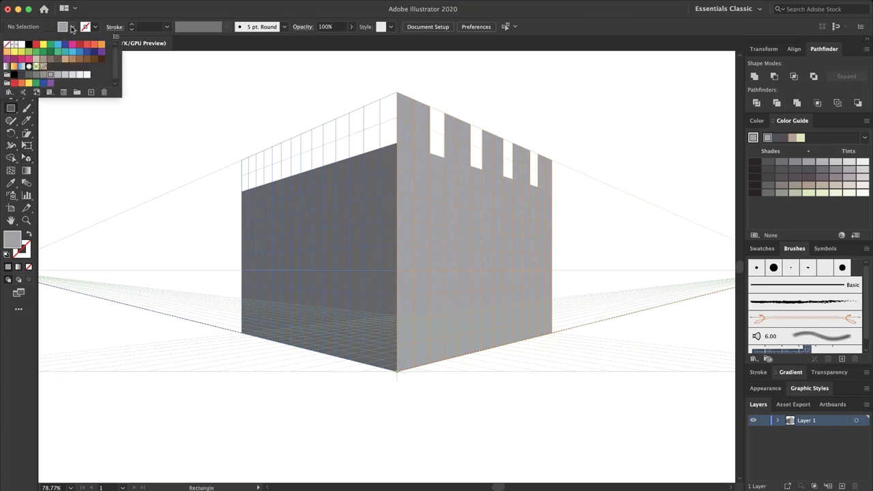
left_click(27, 74)
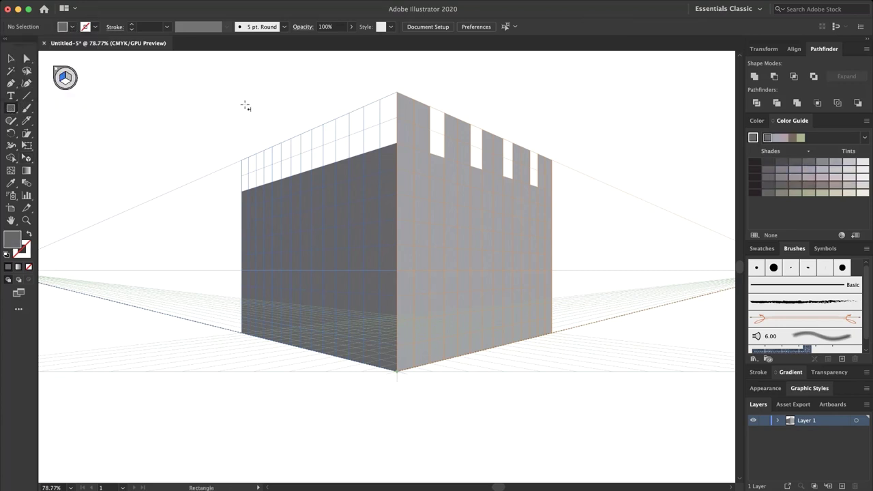
left_click_drag(396, 92, 367, 156)
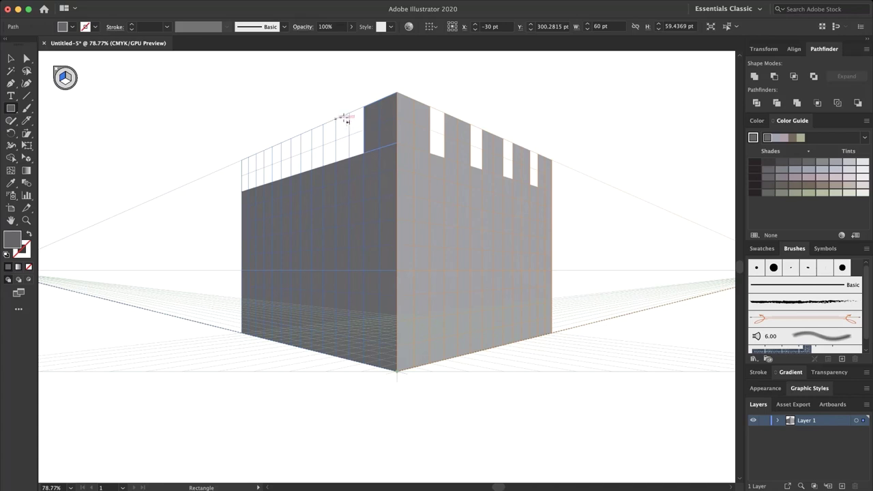
left_click_drag(349, 115, 366, 129)
left_click_drag(246, 189, 246, 193)
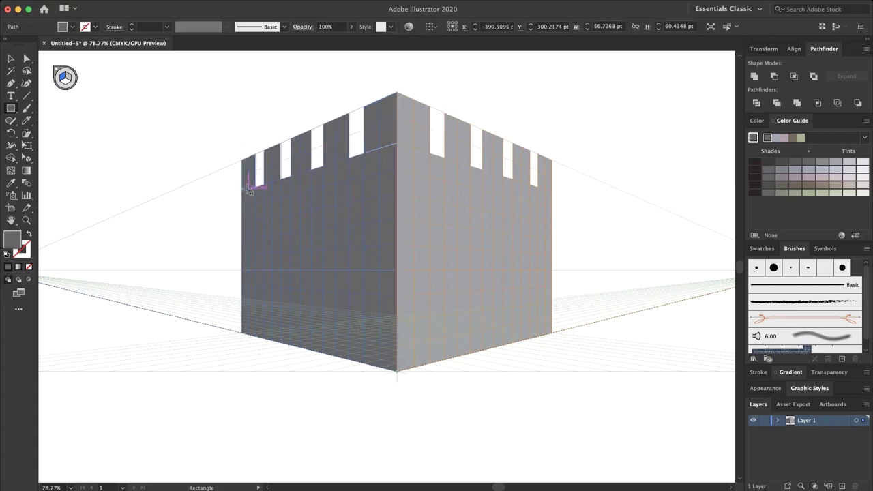
- Duplicate the left wall's outermost battlement into the right wall's outermost gap and send the copy to the back
left_click(11, 60)
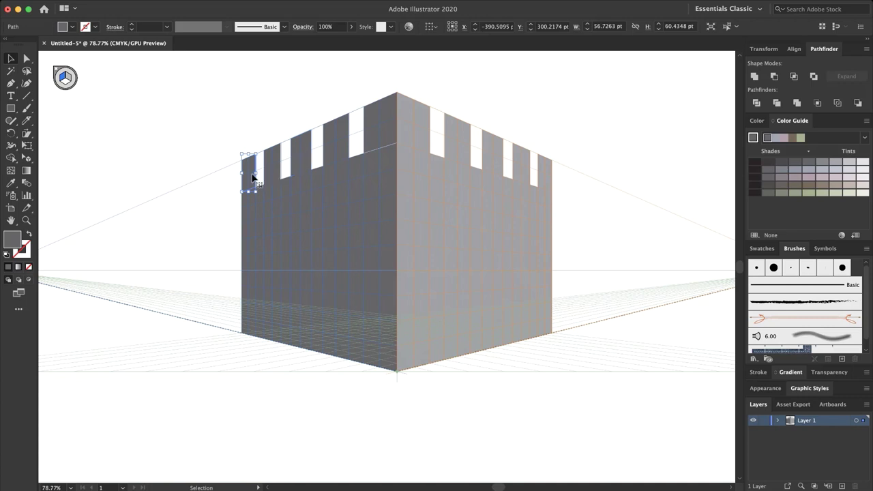
key("alt")
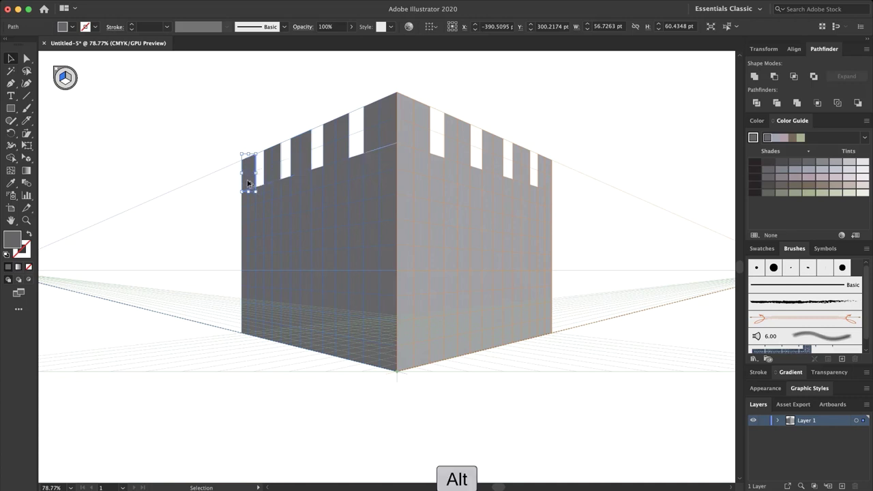
left_click_drag(249, 182, 531, 183)
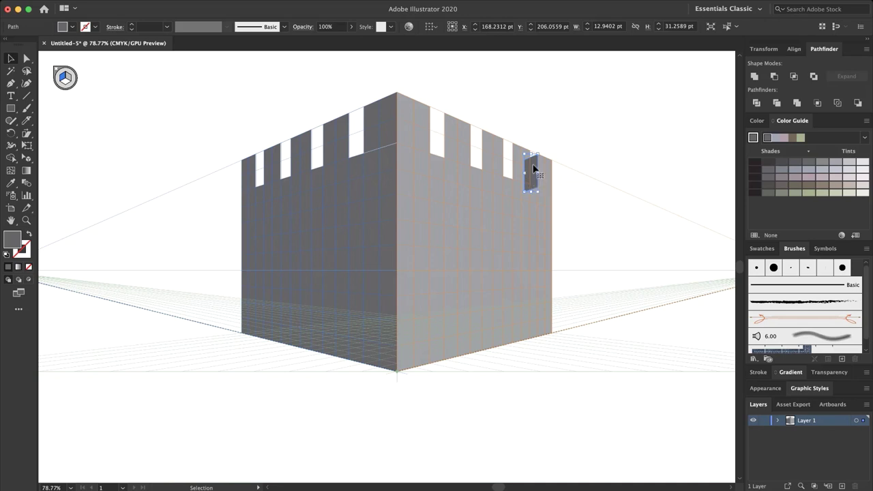
right_click(532, 181)
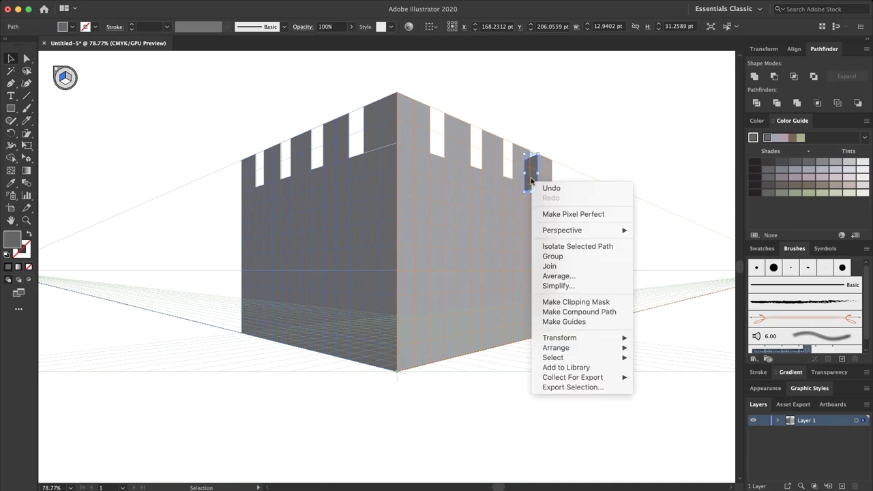
mouse_move(574, 348)
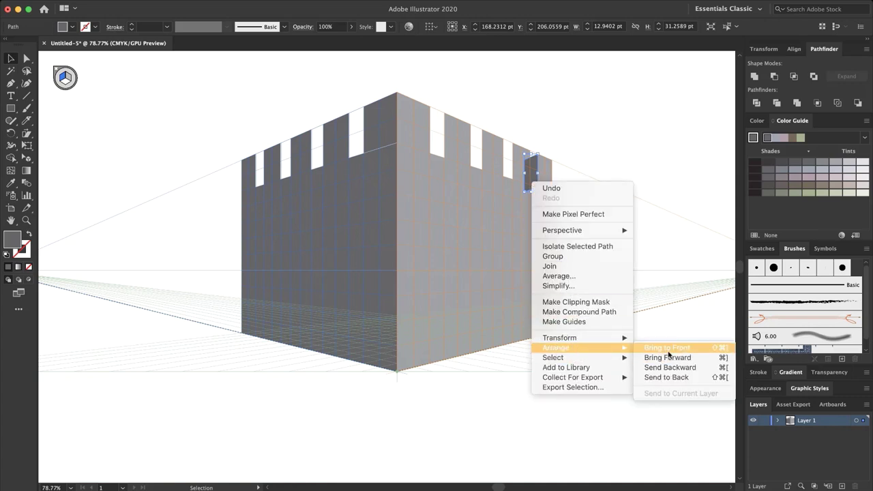
left_click(670, 367)
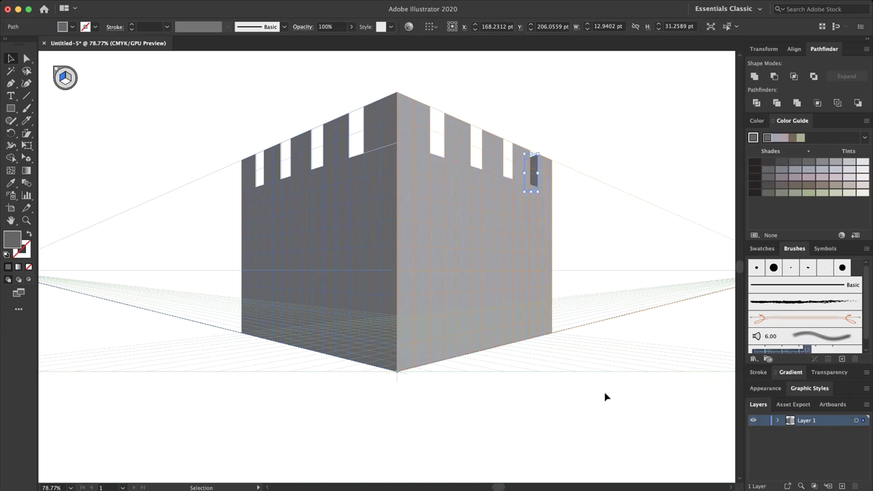
left_click(489, 396)
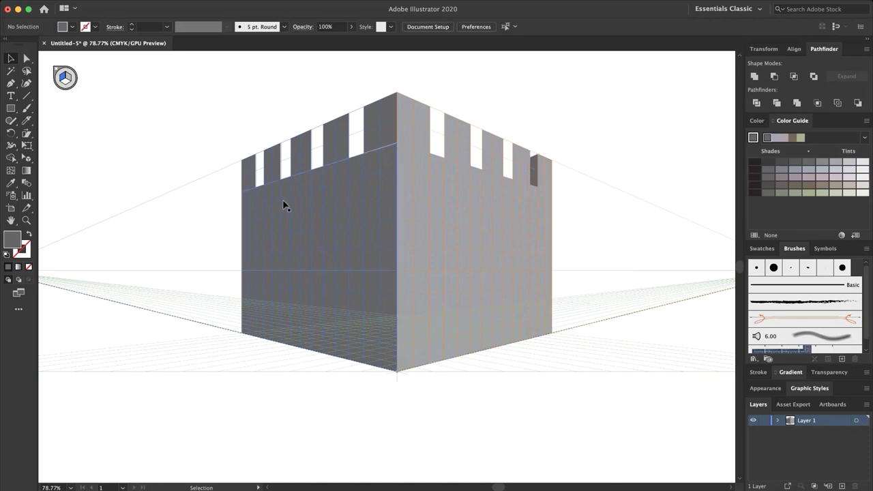
- Send the three middle battlements of the left wall to the back and deselect them
left_click(271, 174)
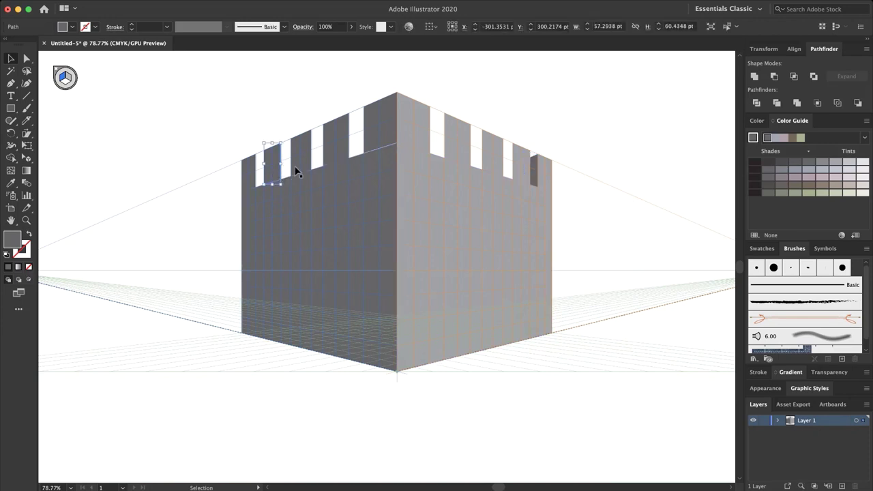
left_click(301, 156, "shift")
left_click(337, 142, "shift")
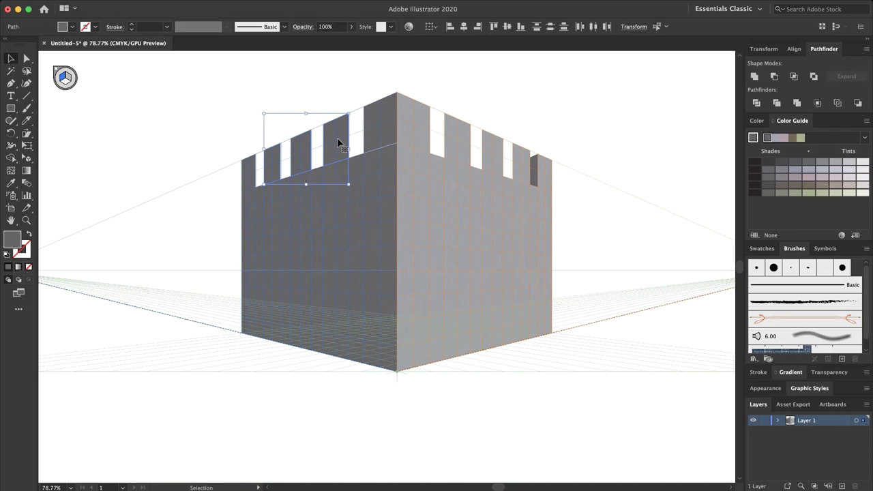
right_click(337, 140)
mouse_move(394, 302)
left_click(487, 328)
left_click(228, 111)
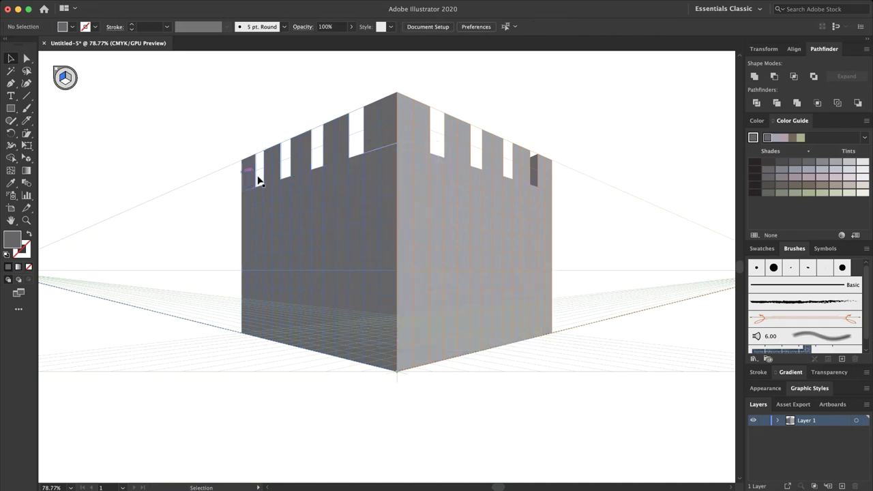
- Duplicate the three middle left battlements into the remaining gaps of the right wall as dark inner sides
left_click(272, 157)
left_click_drag(272, 161, 504, 162)
left_click(298, 163)
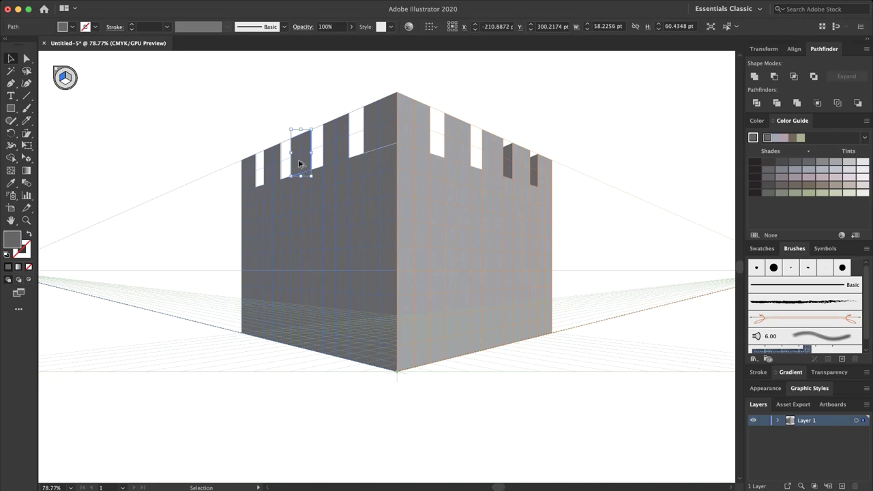
left_click_drag(299, 162, 471, 162)
left_click(336, 141)
left_click_drag(336, 142, 431, 149)
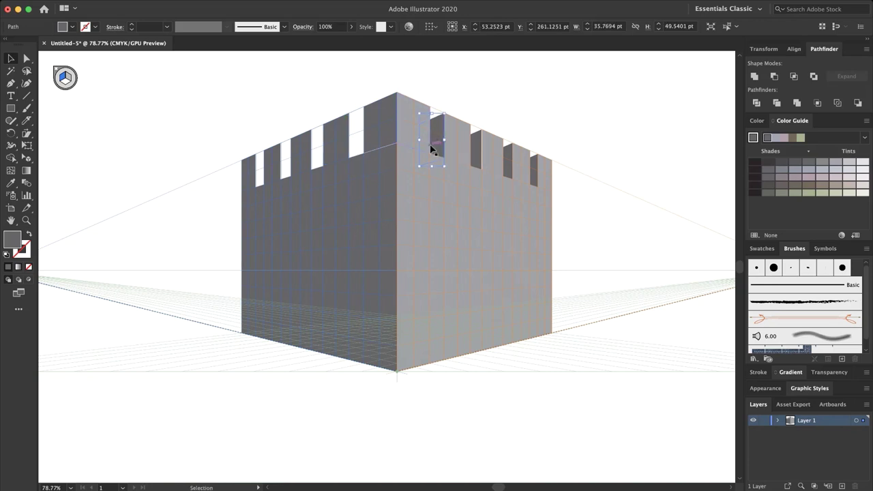
key("super+shift+a")
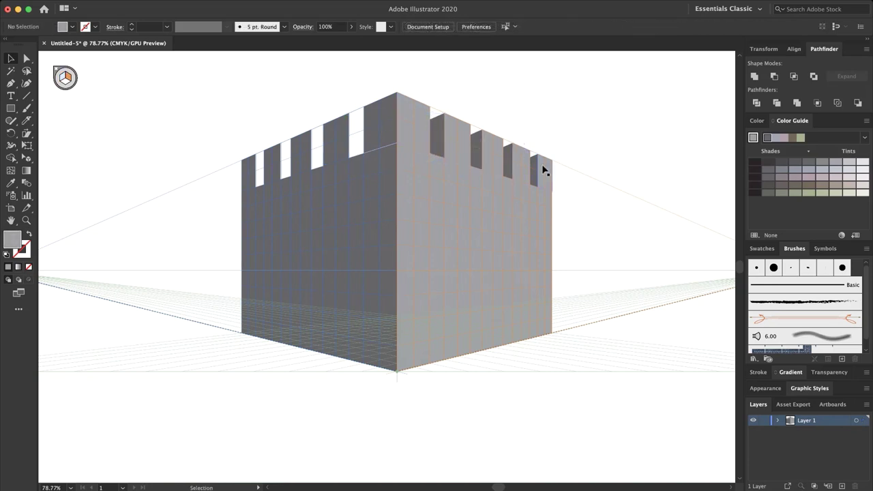
- Duplicate the right wall's outermost battlement into the left wall's outermost gap and send the copy to the back
left_click(546, 174)
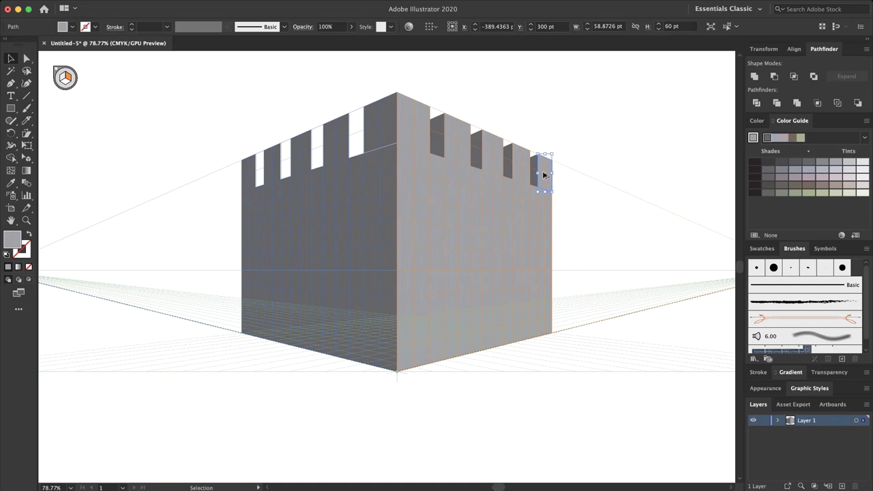
left_click_drag(544, 177, 261, 179)
right_click(262, 179)
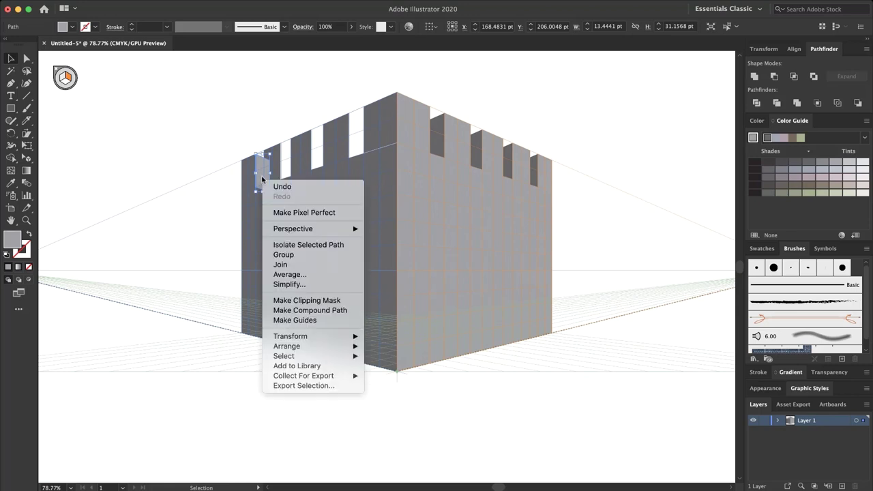
mouse_move(345, 346)
left_click(398, 375)
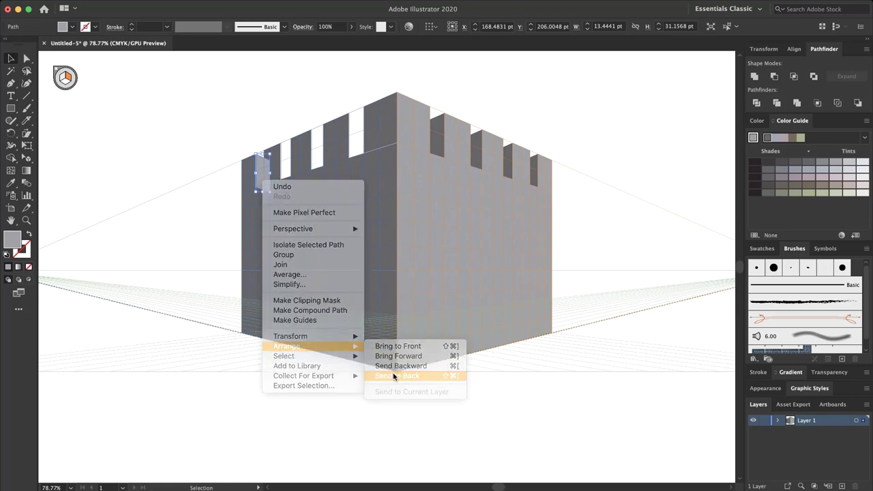
- Fill the other three gaps of the left wall with copies of the light right battlements, sent to the back
left_click(520, 172)
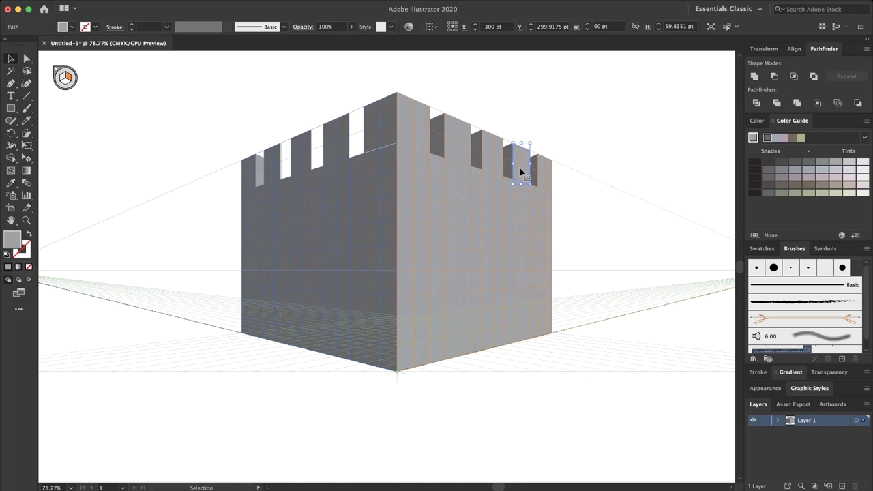
left_click_drag(520, 172, 360, 148)
right_click(361, 148)
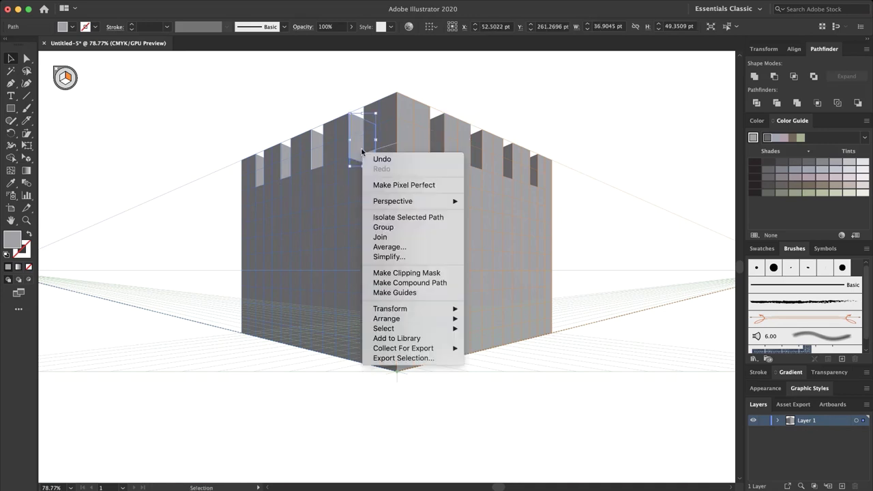
mouse_move(423, 320)
left_click(500, 349)
left_click(391, 83)
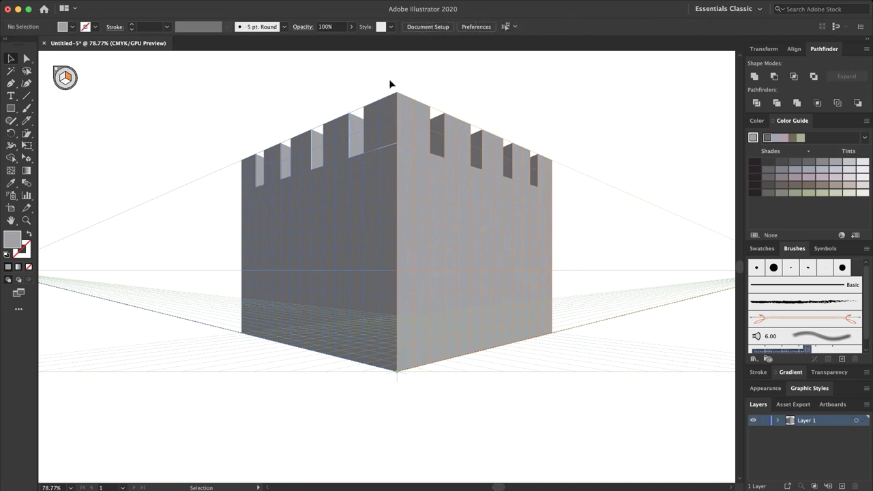
- Stretch the left wall's corner battlement so its upper edge meets the top line of the perspective grid
key("z")
key("super+shift+i")
left_click_drag(362, 129, 522, 129)
key("super+shift+i")
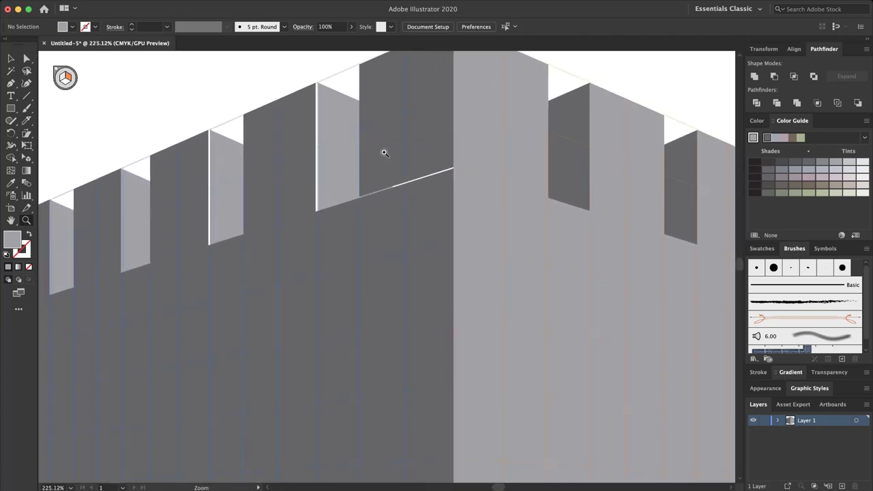
key("v")
left_click(401, 131)
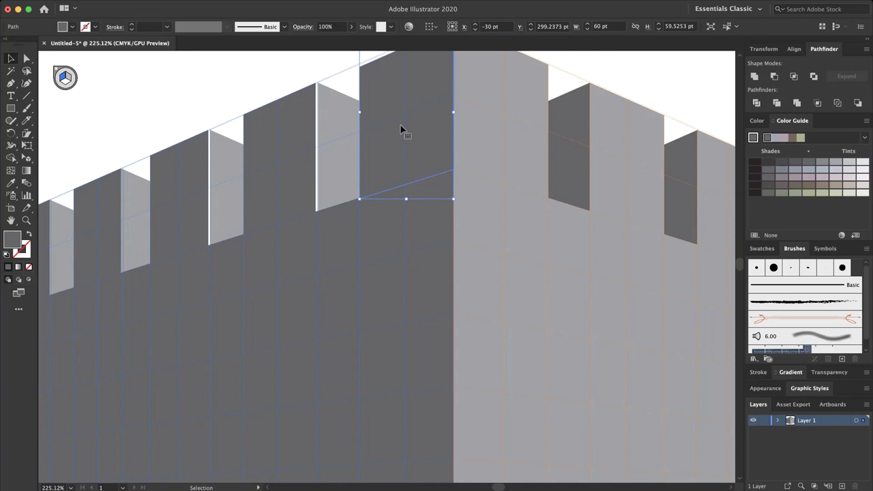
scroll(402, 130, "up", 5)
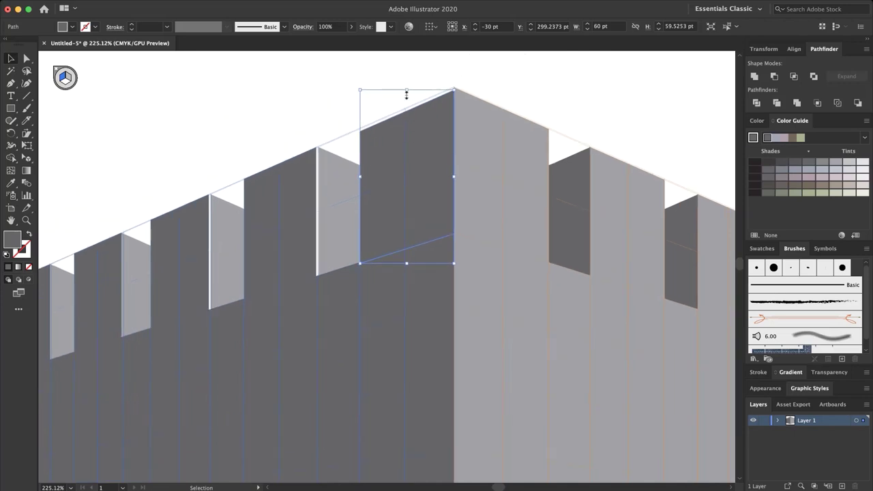
left_click_drag(407, 93, 407, 90)
- Adjust the second and third battlements from the corner on the left wall to close the white slivers beside them
left_click(286, 195)
left_click_drag(286, 196, 288, 196)
left_click(162, 182)
key("ctrl+z")
scroll(232, 211, "left", 4)
left_click(302, 249)
key("a")
left_click_drag(276, 257, 276, 263)
key("v")
key("ctrl+shift+a")
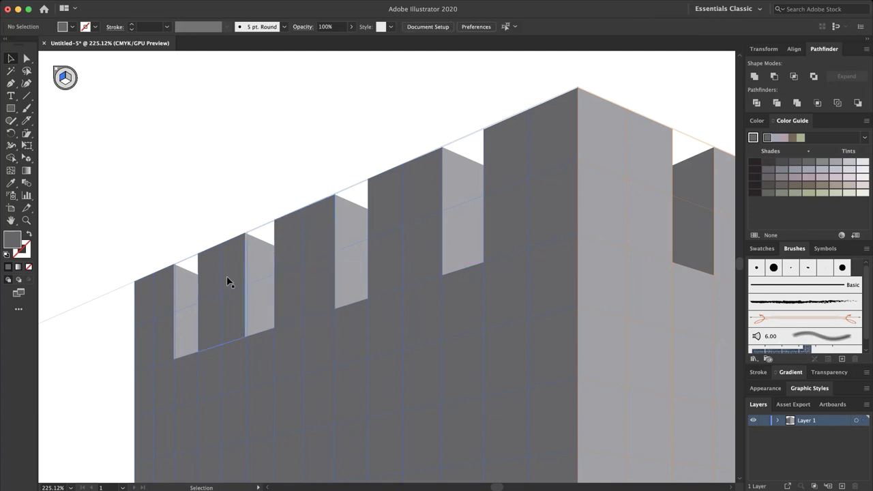
- Fit the whole artboard in view and hide the perspective grid, leaving the castle deselected
scroll(491, 161, "right", 3)
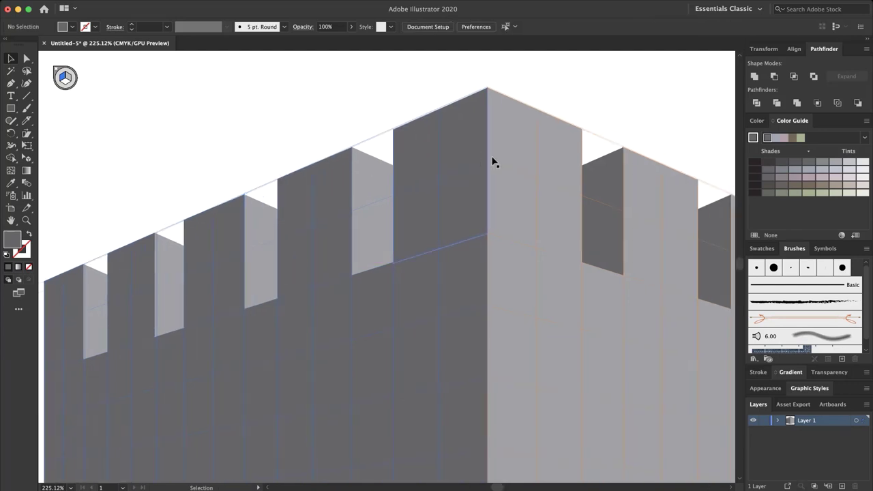
key("z")
left_click(62, 488)
left_click(82, 475)
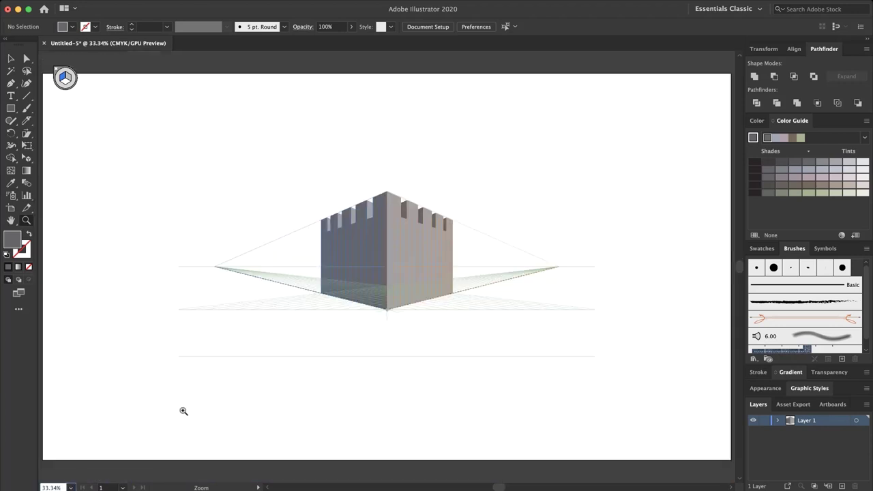
key("v")
key("Escape")
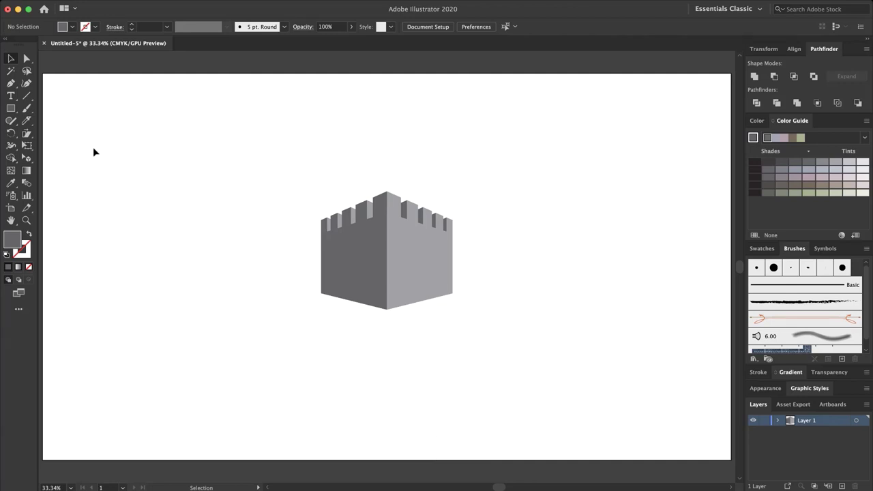
left_click_drag(238, 154, 503, 334)
left_click(417, 365)
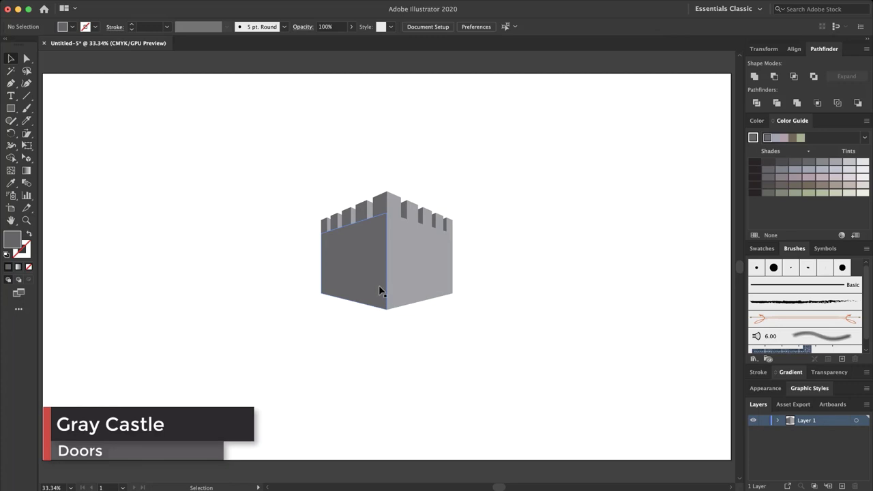
- Draw a dark gray rectangle about 109 by 228 px as a door in the blank area left of the castle
left_click(11, 108)
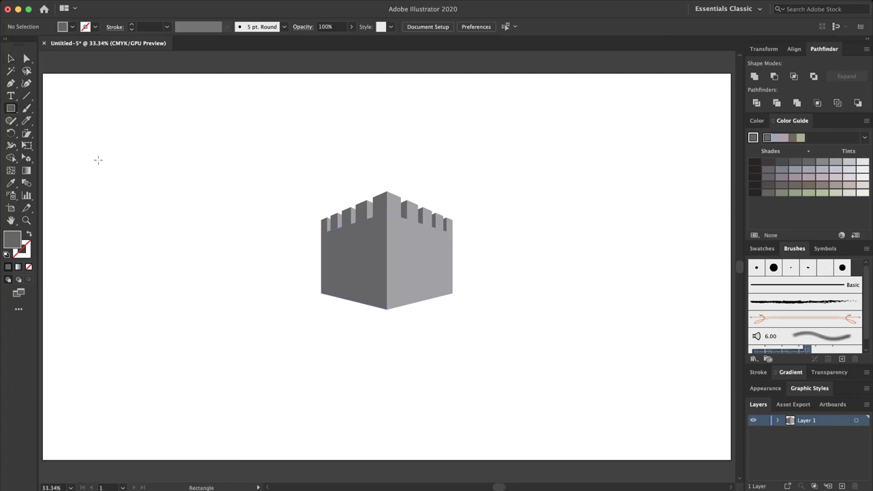
left_click_drag(100, 141, 138, 222)
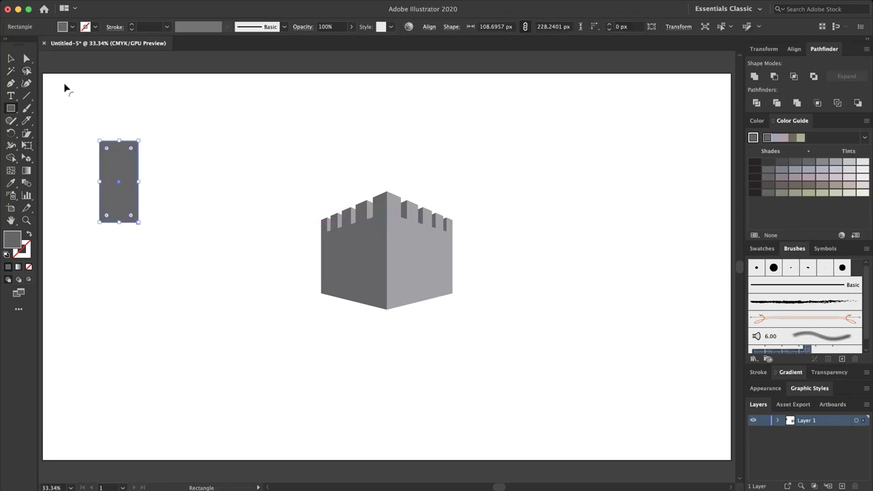
left_click(11, 60)
left_click(53, 106)
- Draw a circle about 109 px in diameter directly above the door rectangle, matching its width
left_click(13, 109)
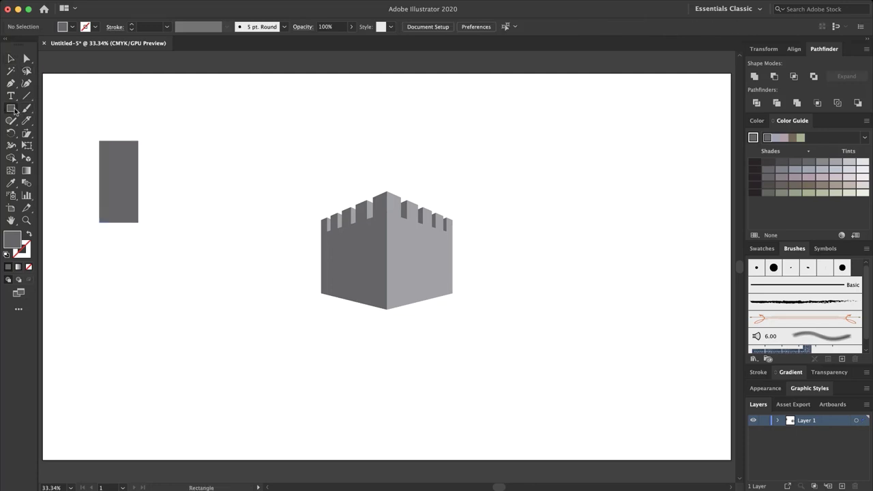
left_click_drag(12, 110, 48, 131)
left_click_drag(99, 140, 138, 135)
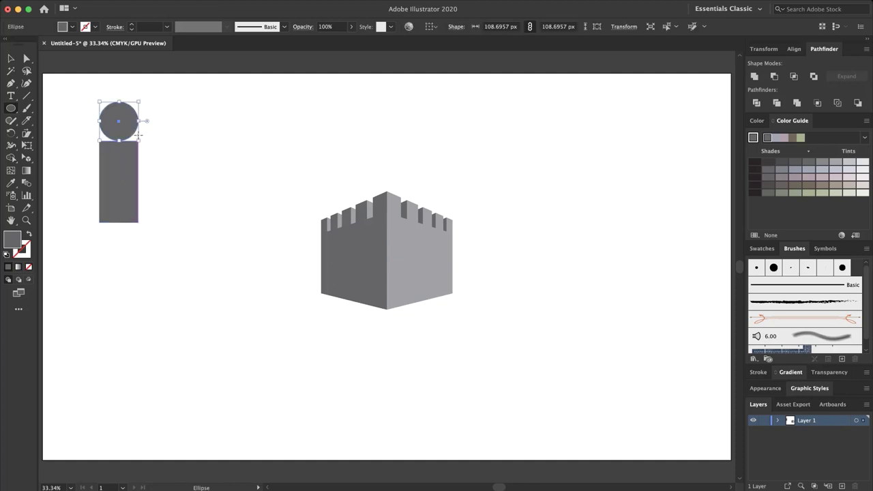
- Lower the circle until its lower half overlaps the rectangle and forms the door's rounded top
left_click(10, 59)
key("shift+Down")
key("shift+Down")
key("shift+Down")
key("shift+Down")
key("shift+Down")
key("shift+Down")
key("shift+Down")
key("shift+Down")
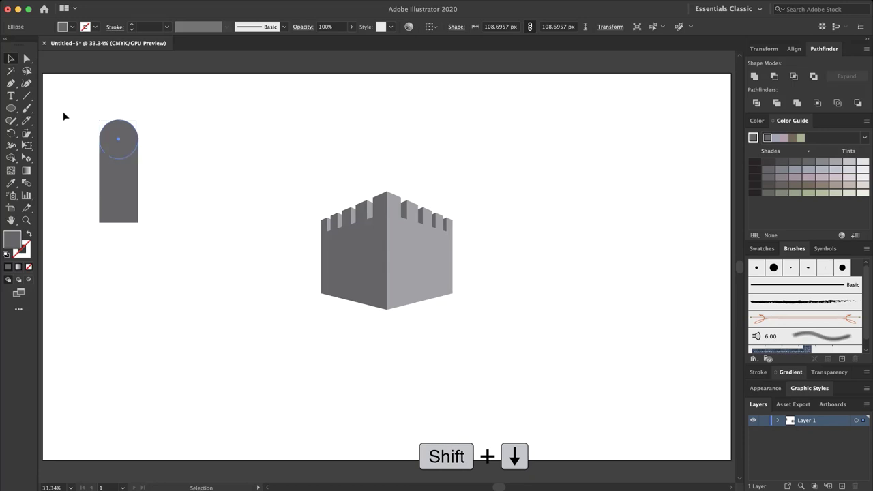
left_click(64, 114)
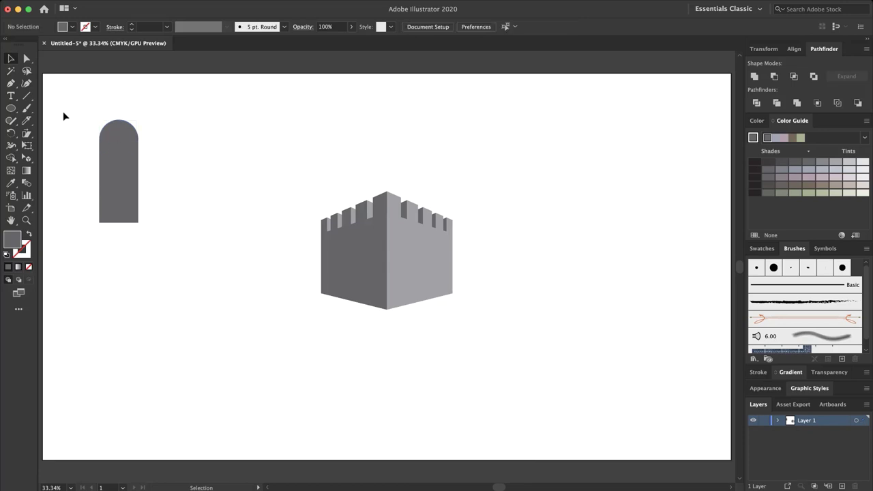
- Select the door's rectangle and circle together and show the perspective grid
left_click_drag(68, 113, 136, 231)
key("shift+m")
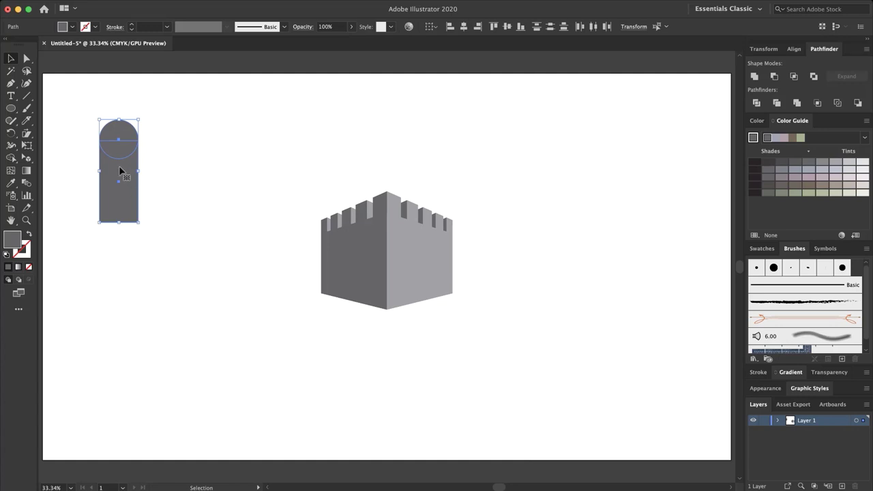
left_click(71, 28)
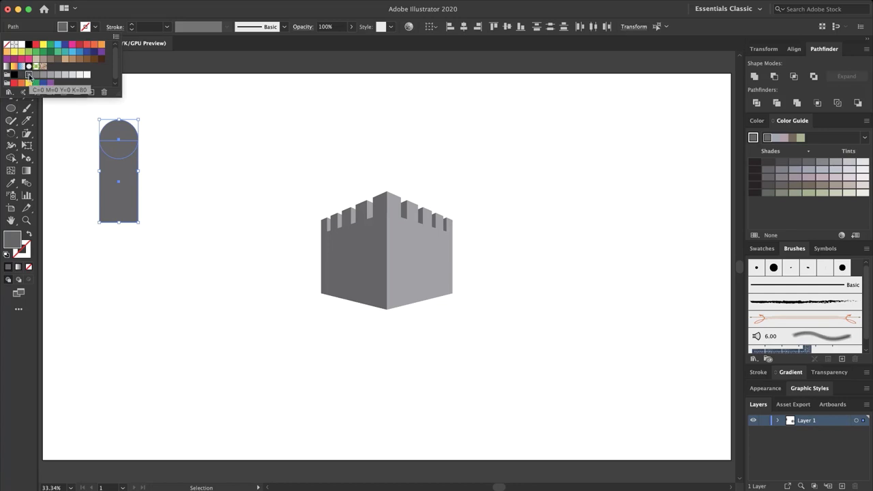
left_click(158, 137)
key("shift+p")
left_click(11, 59)
- Resize the door shape to about 109 by 169 px and group its two parts
left_click_drag(138, 170, 165, 170)
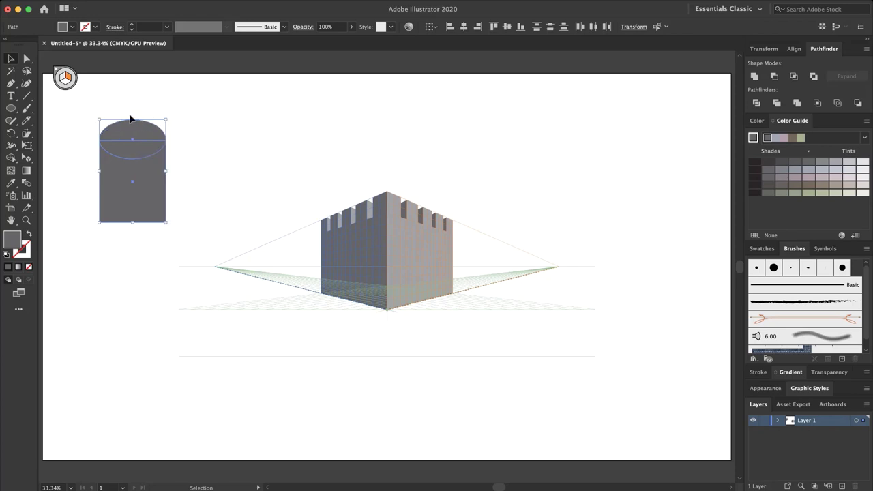
left_click_drag(164, 119, 94, 227)
left_click(132, 128)
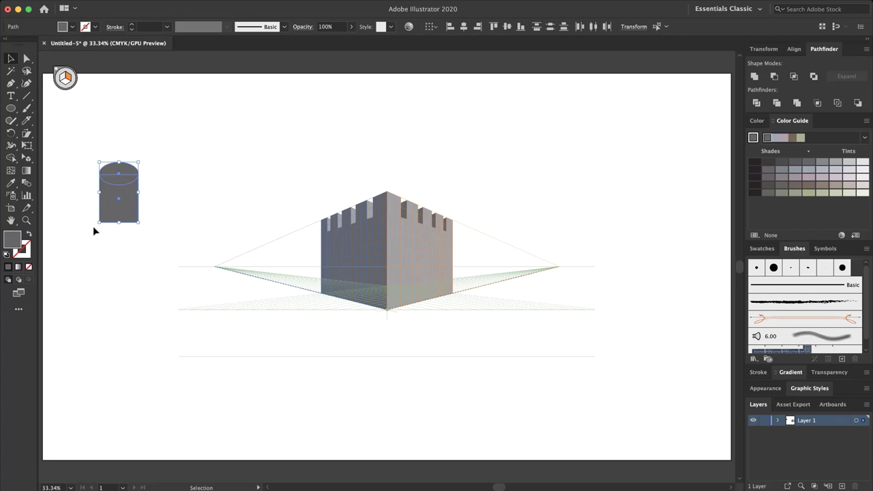
key("super+g")
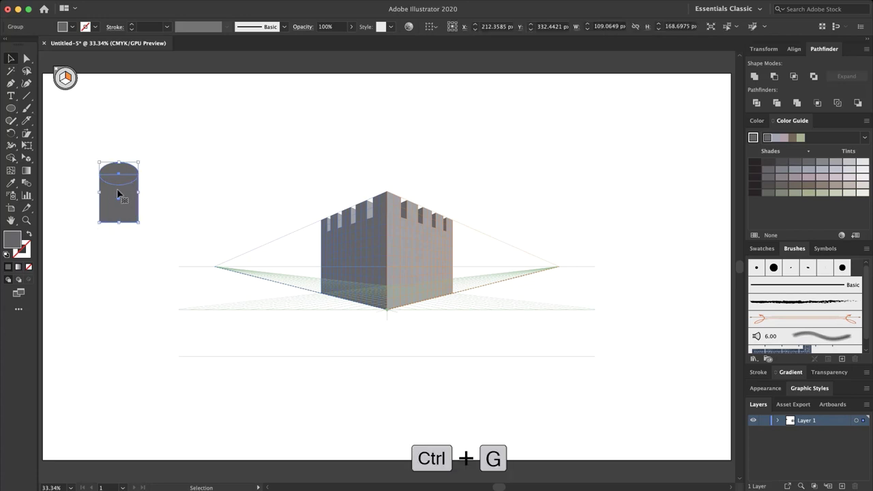
- Place a copy of the door group in perspective on the castle's right wall, reaching the wall's lower edge
left_click(27, 158)
key("alt")
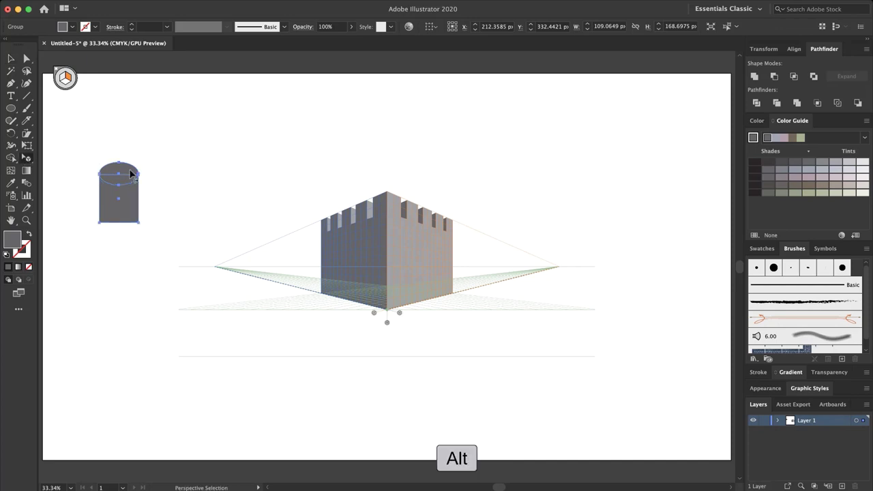
left_click_drag(131, 174, 432, 266)
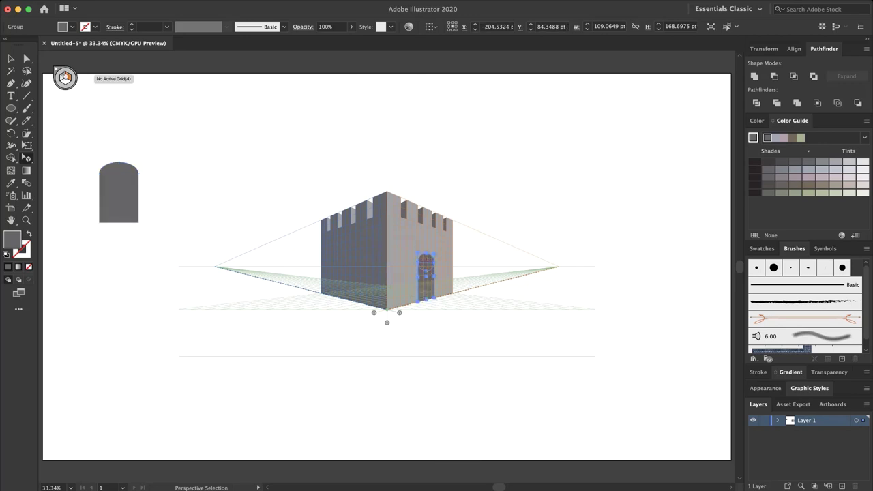
- Switch to the left grid plane and place another copy of the door group in perspective on the left wall
left_click(64, 78)
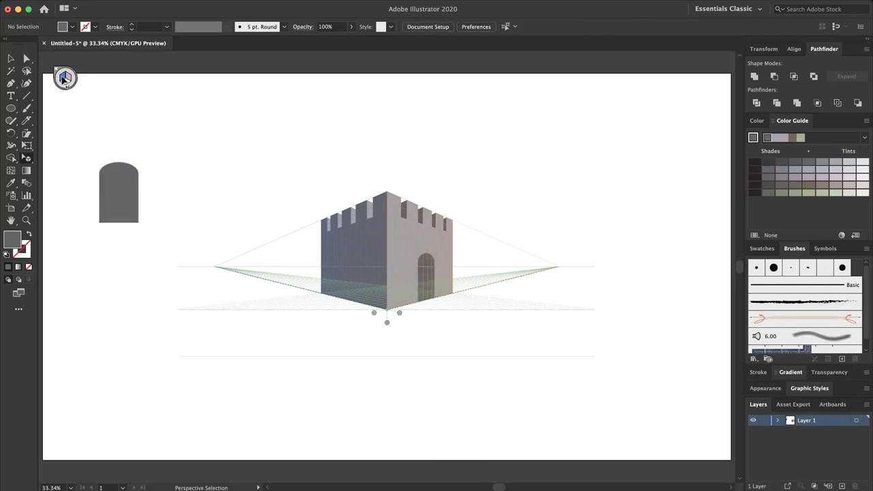
left_click(115, 178)
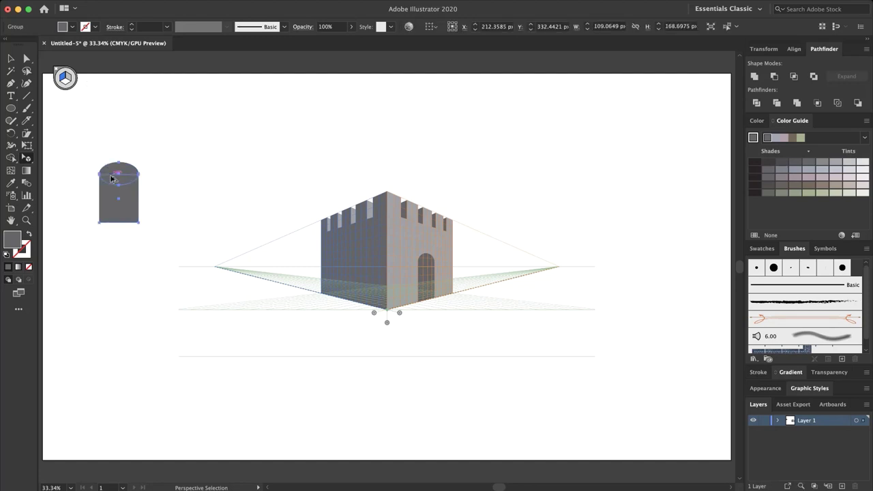
left_click_drag(112, 179, 345, 267)
- Fill the left wall's door with the next darker gray swatch and deselect it
left_click(11, 60)
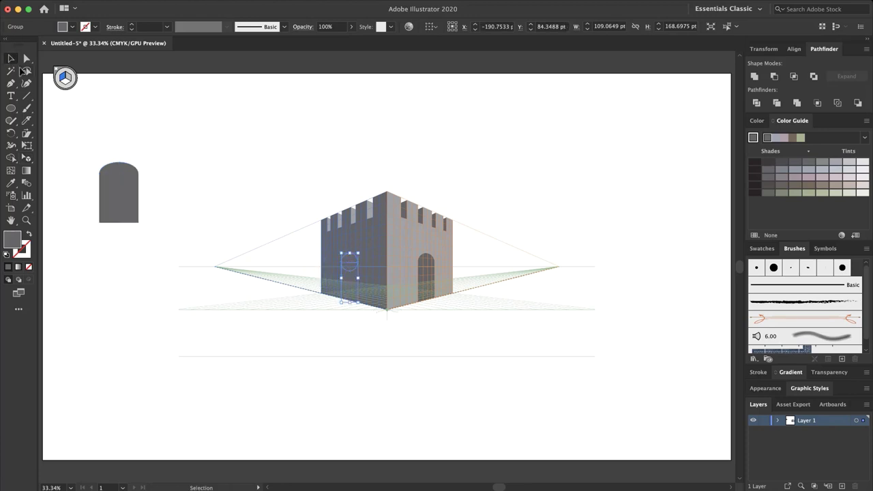
left_click(72, 27)
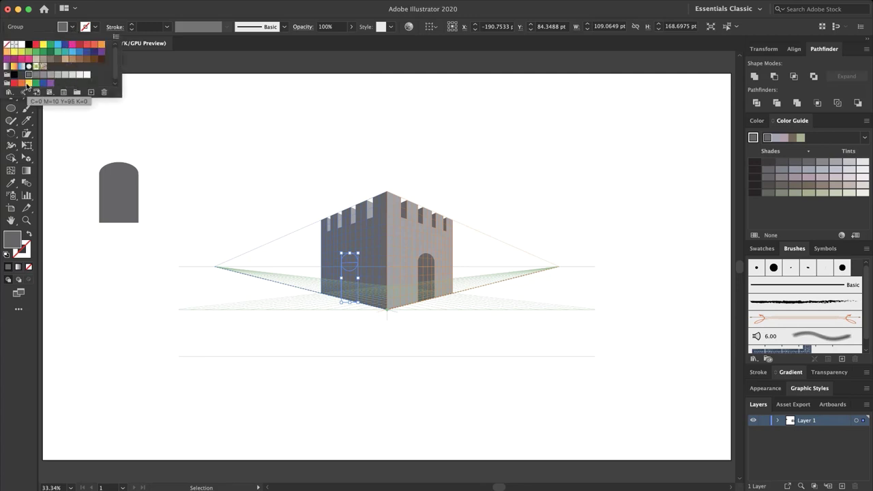
left_click(21, 75)
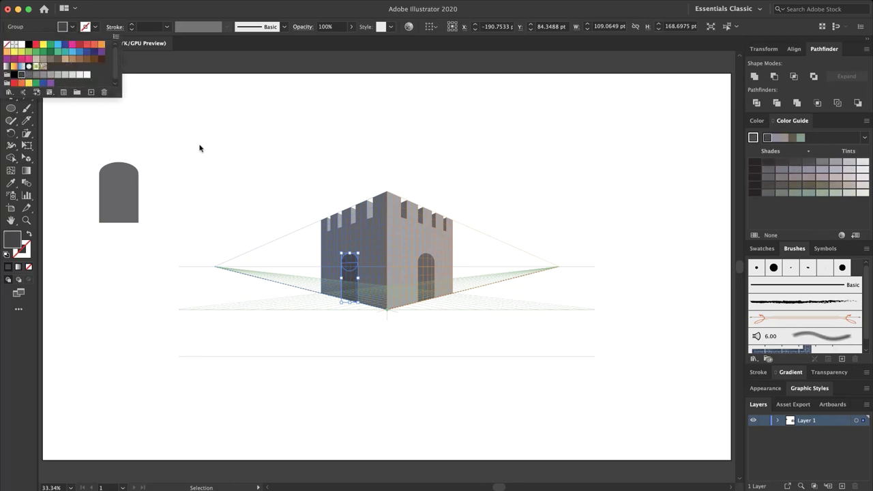
left_click(199, 148)
left_click(199, 149)
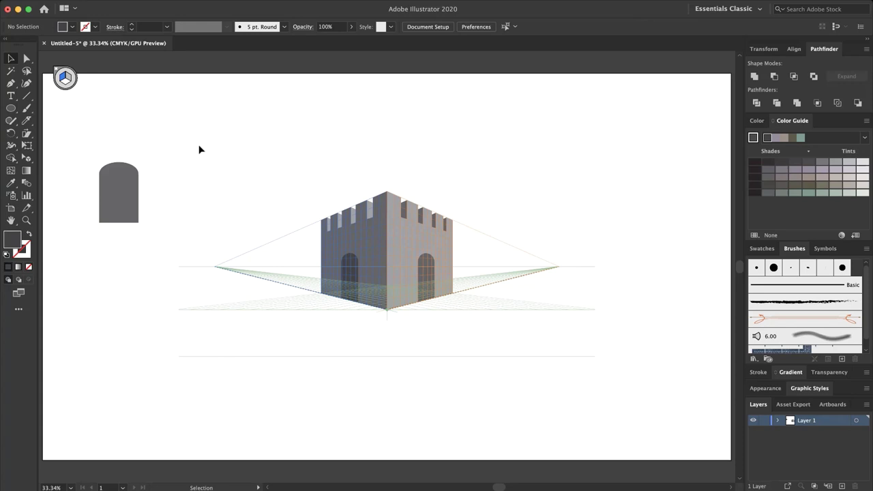
- Hide the perspective grid and delete the original flat door shape beside the castle
key("Escape")
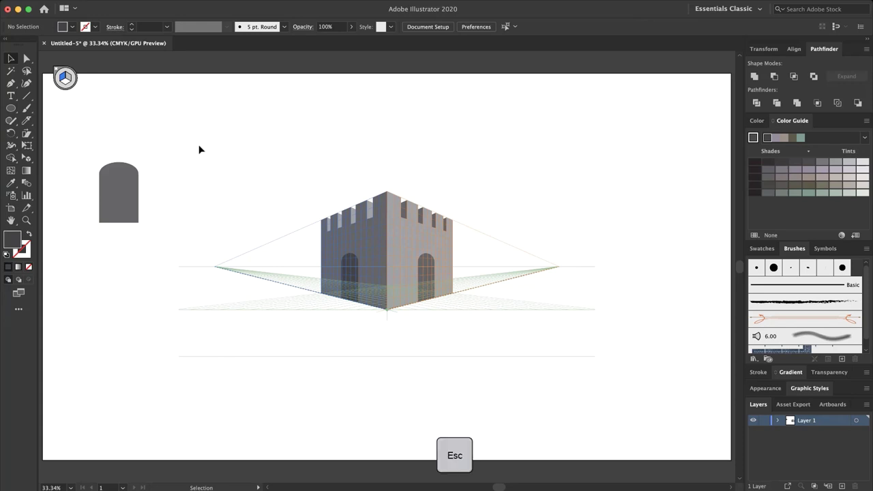
key("super+shift+i")
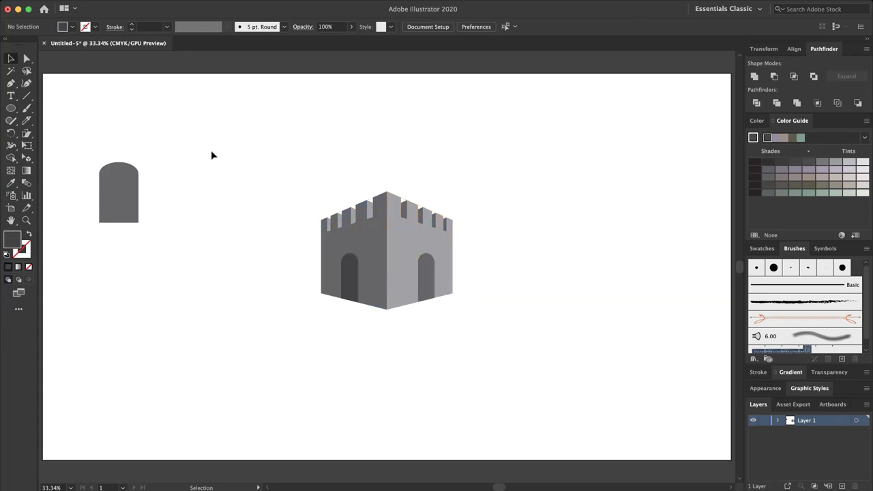
left_click_drag(260, 169, 429, 355)
left_click(429, 355)
left_click_drag(271, 312, 86, 143)
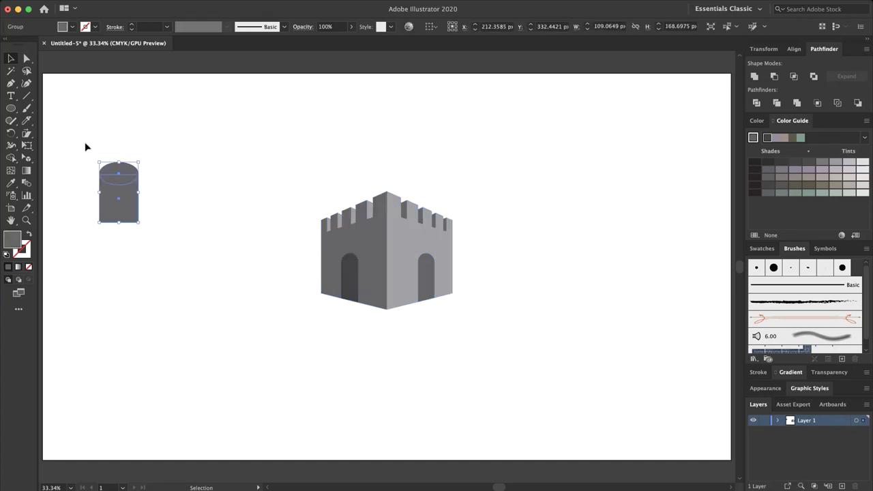
key("Delete")
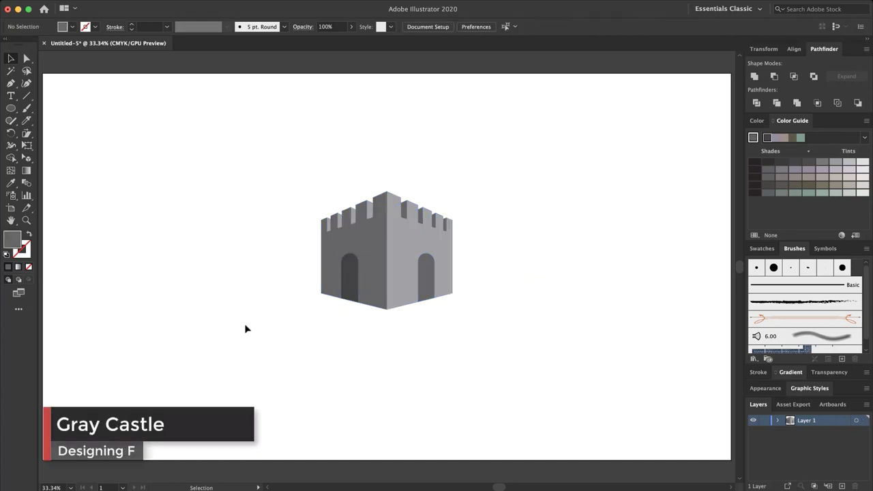
left_click_drag(246, 328, 473, 172)
left_click(354, 349)
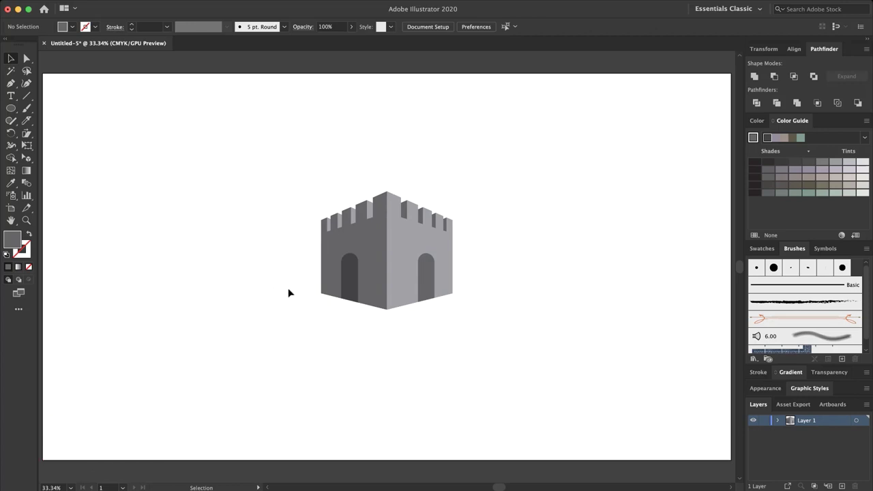
- Cover the whole artboard with a 1920 by 1080 px rectangle filled with the color 1c1c20
left_click_drag(12, 111, 54, 109)
left_click_drag(43, 73, 728, 459)
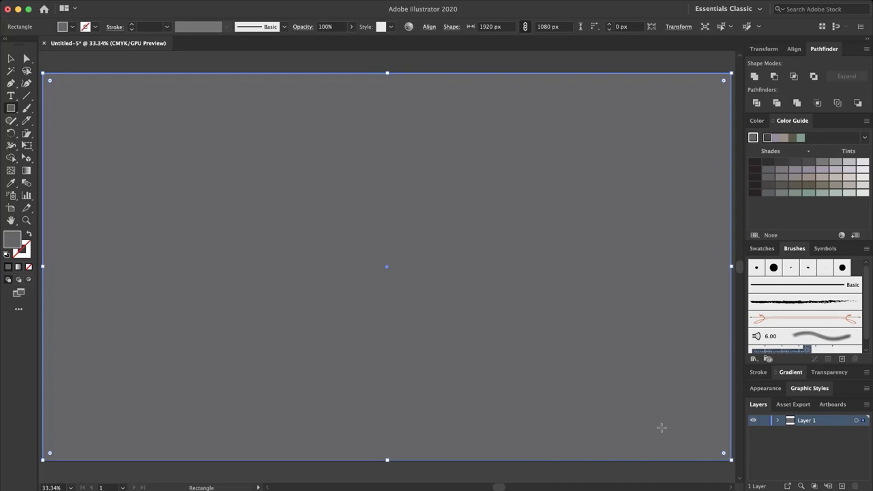
double_click(12, 244)
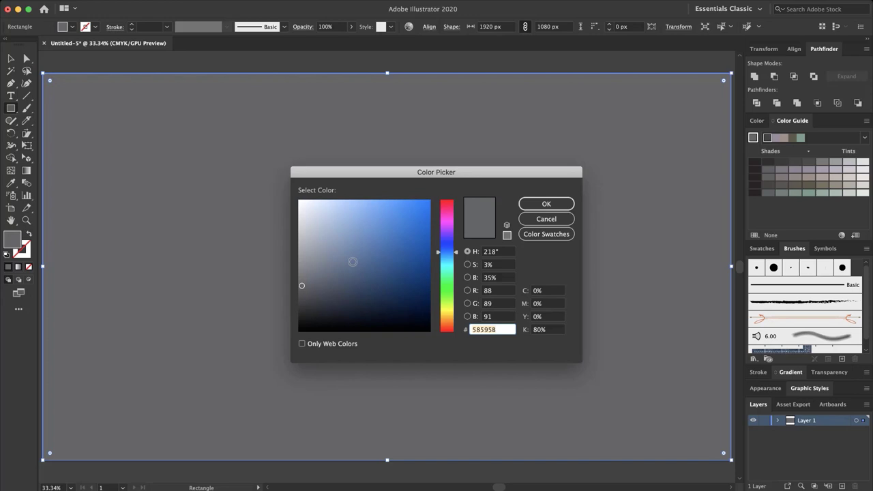
type("1c1c20")
key("Tab")
left_click(545, 203)
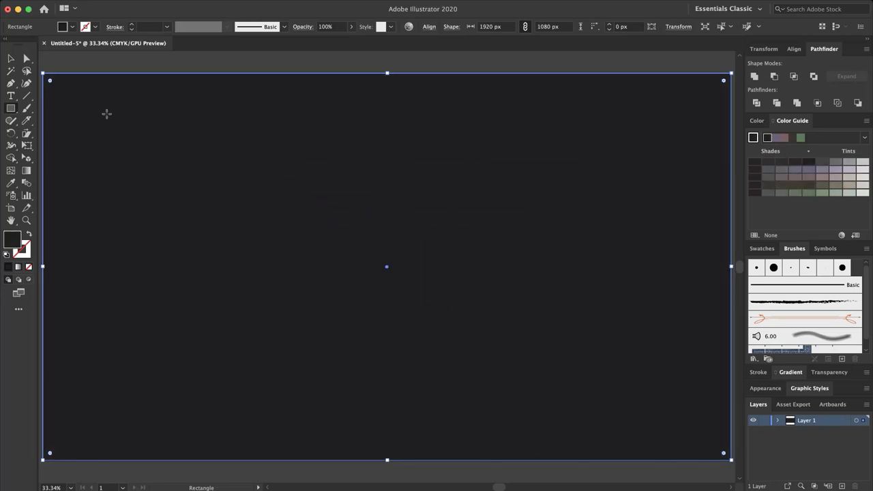
- Send the dark background rectangle behind the castle and lock it
left_click(12, 60)
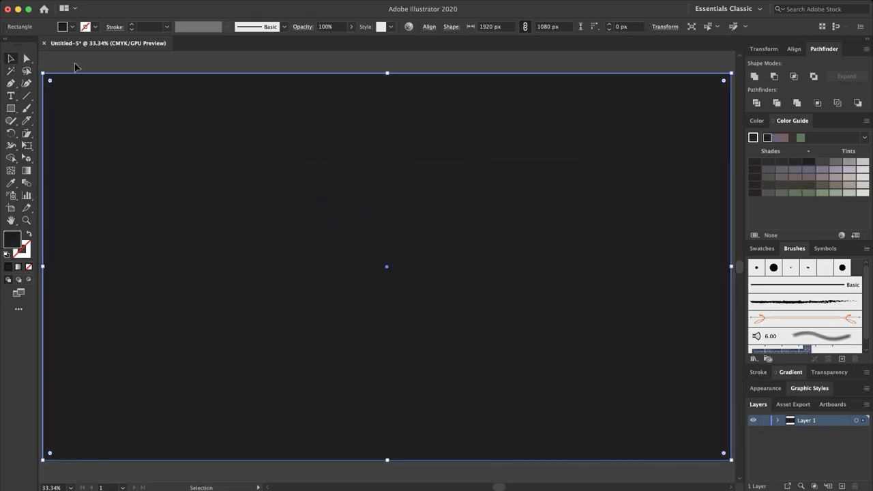
right_click(133, 151)
mouse_move(222, 320)
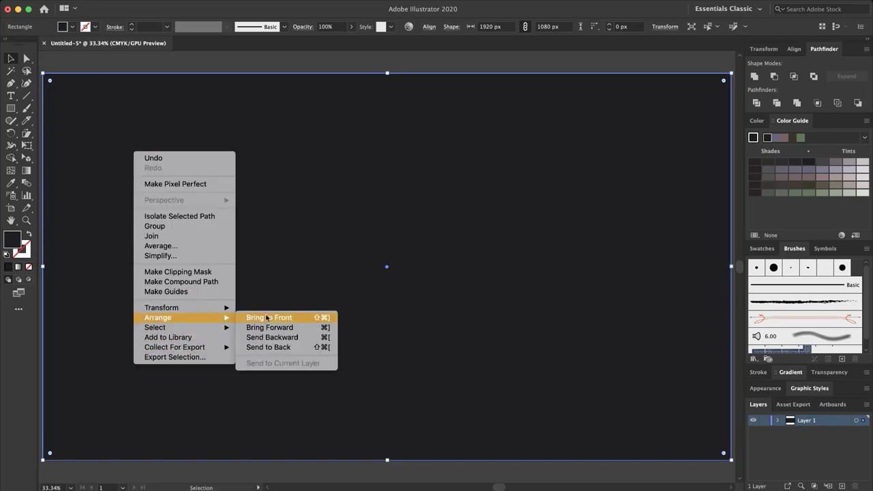
left_click(263, 347)
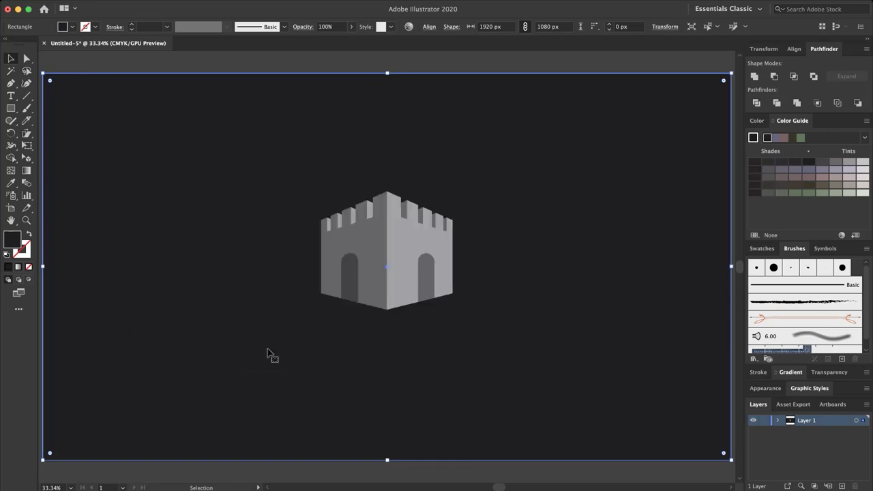
key("ctrl+2")
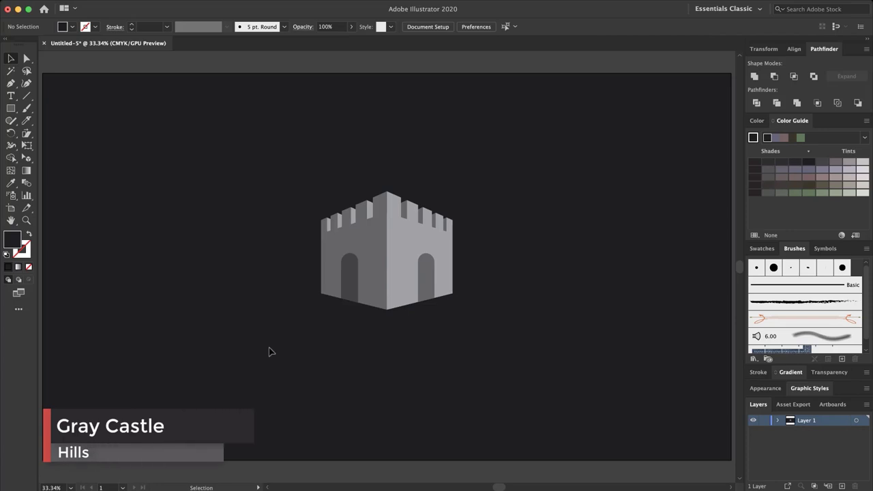
- Draw the hill's ridge with the Curvature tool, rising beneath the castle and extending past both sides of the artboard
key("z")
left_click_drag(496, 345, 473, 346)
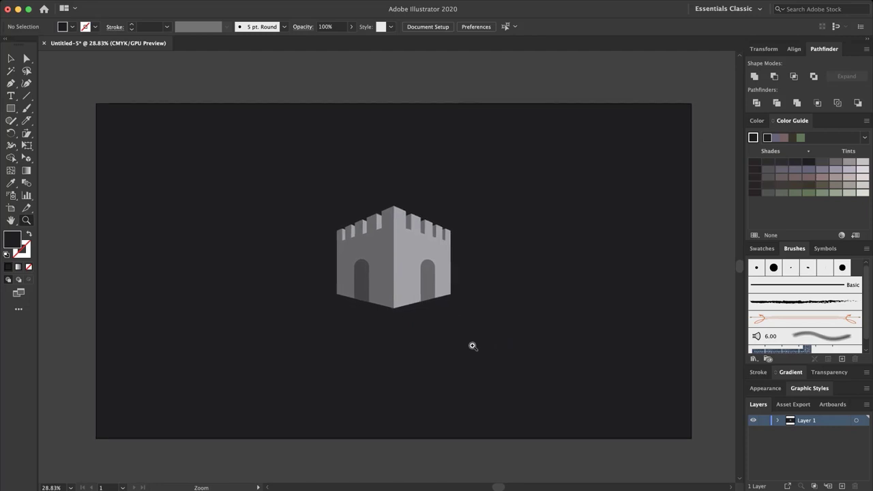
left_click(27, 84)
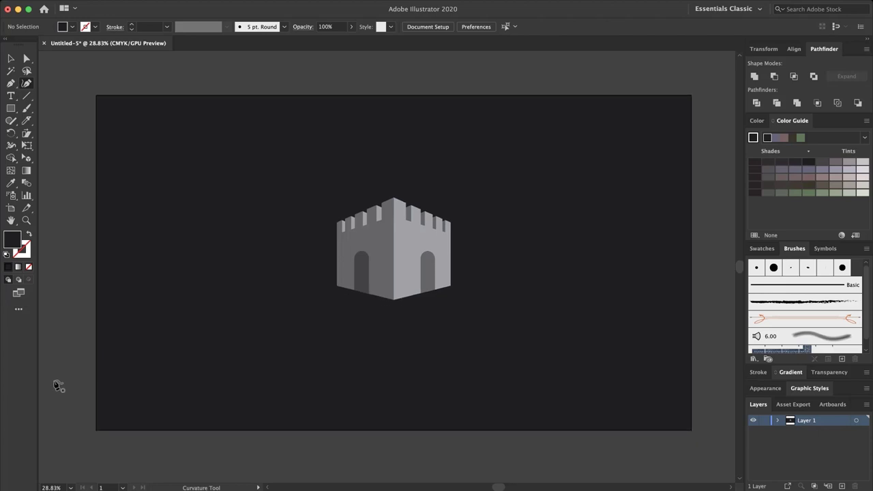
scroll(56, 382, "down", 2)
left_click(51, 347)
left_click(286, 313)
left_click(339, 288)
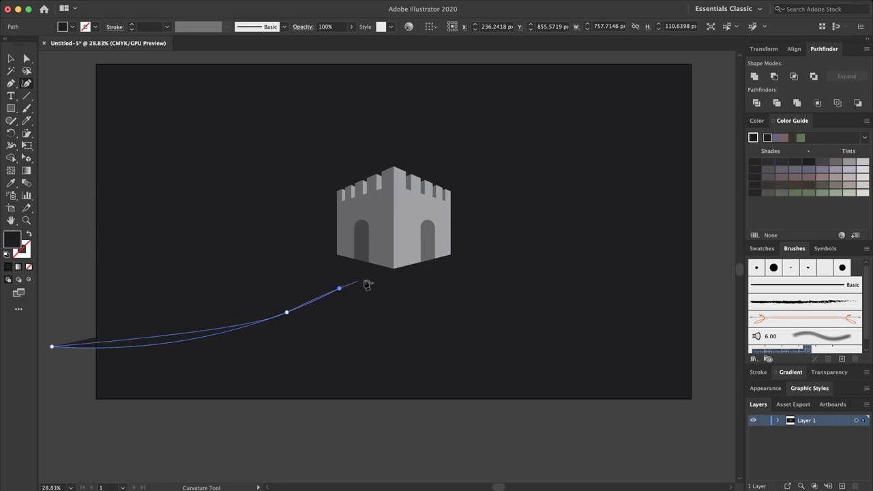
left_click(452, 286)
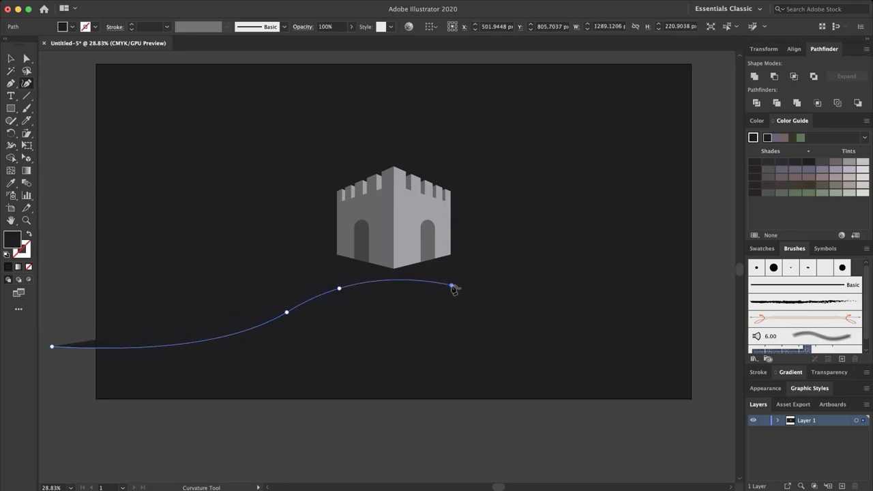
left_click(501, 305)
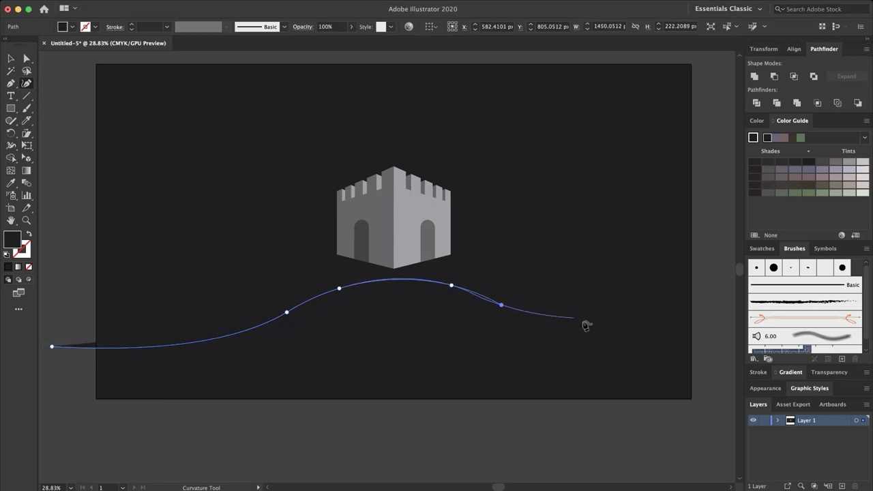
left_click(652, 336)
left_click(710, 336)
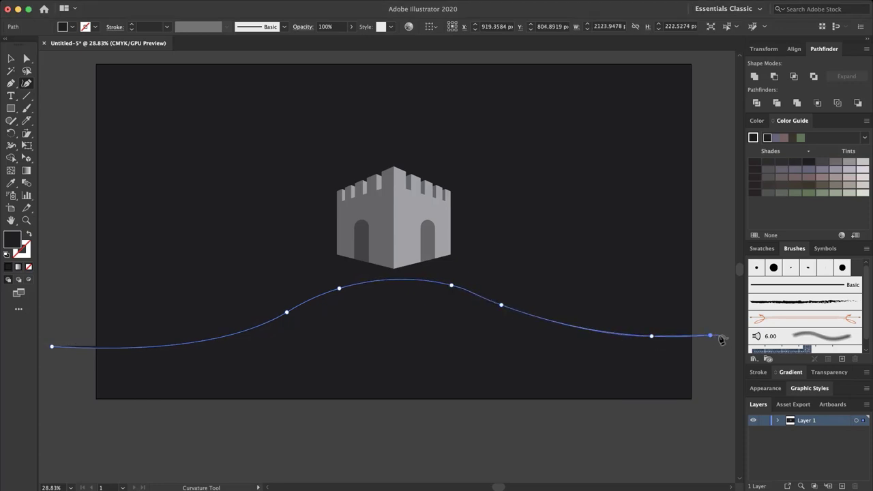
left_click(719, 335)
left_click(727, 335)
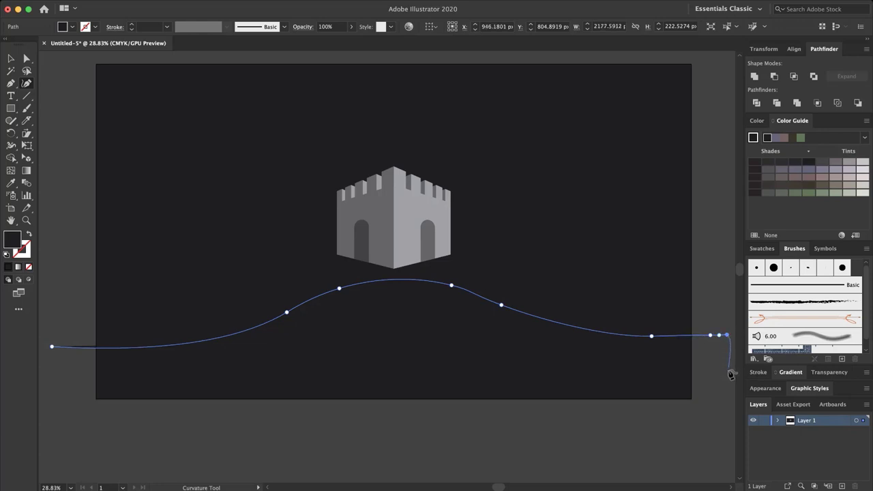
- Close the hill outline below the artboard with further curvature points and adjust its far-left corner outside the artboard
left_click(727, 376)
left_click(700, 428)
left_click(219, 440)
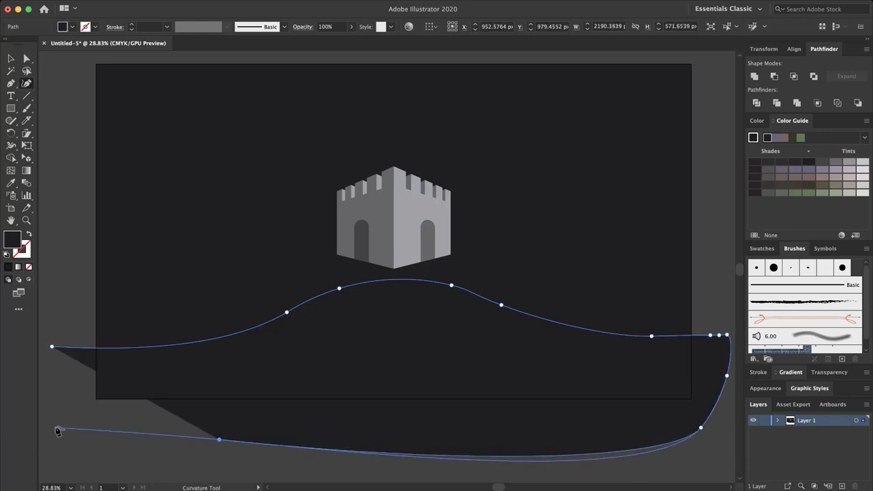
left_click(55, 427)
left_click(40, 366)
left_click(51, 347)
left_click(52, 347)
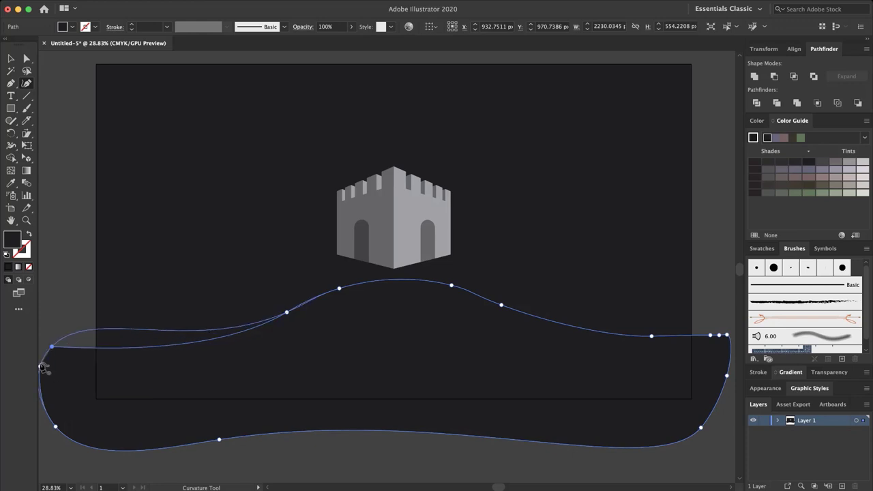
left_click(43, 347)
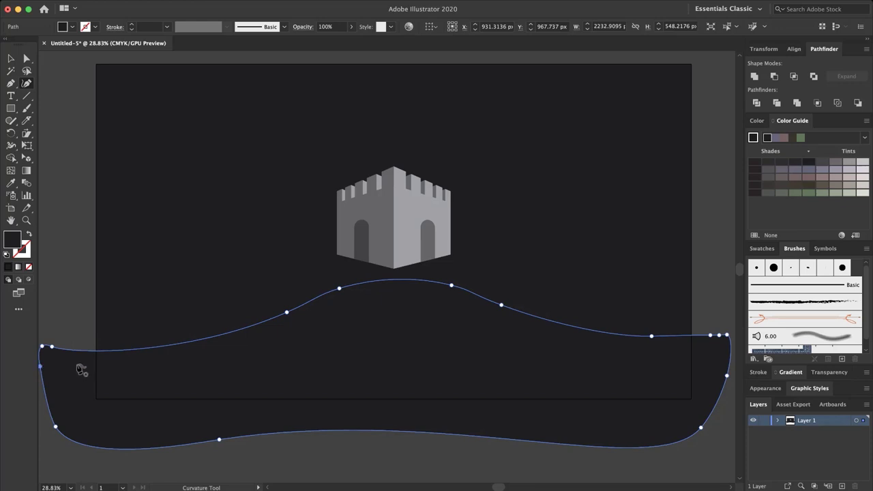
- Fill the hill with the color 29272b and move it straight down by about 75 px
left_click(11, 60)
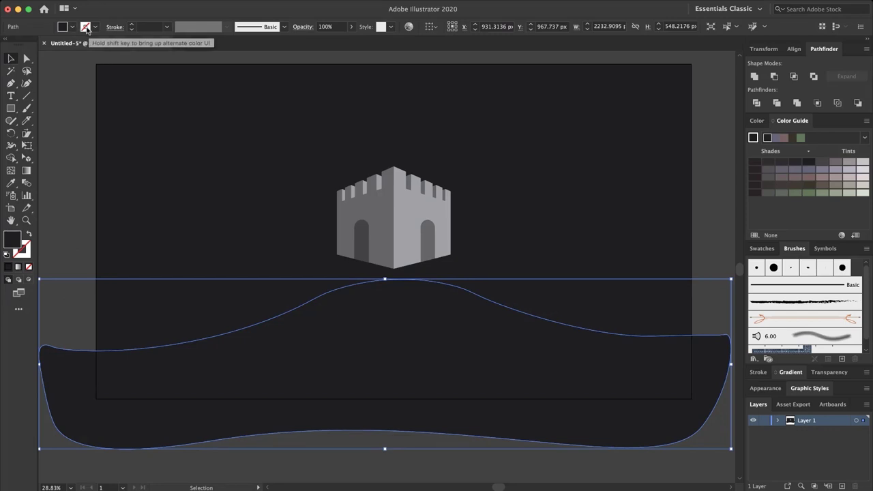
double_click(12, 240)
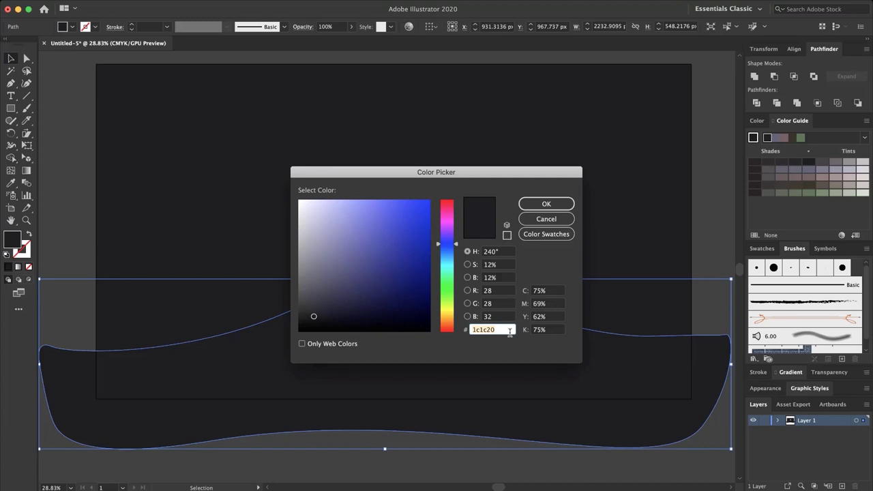
type("29272b")
key("Tab")
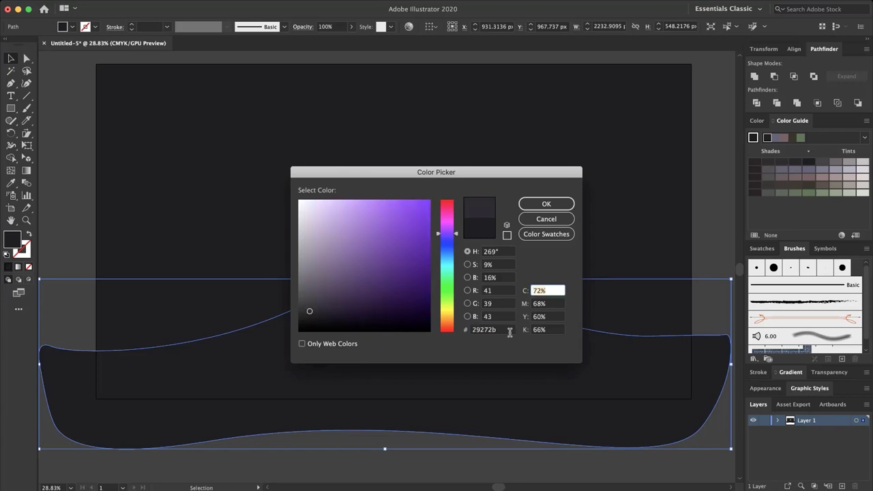
left_click(531, 204)
left_click_drag(429, 324, 427, 347)
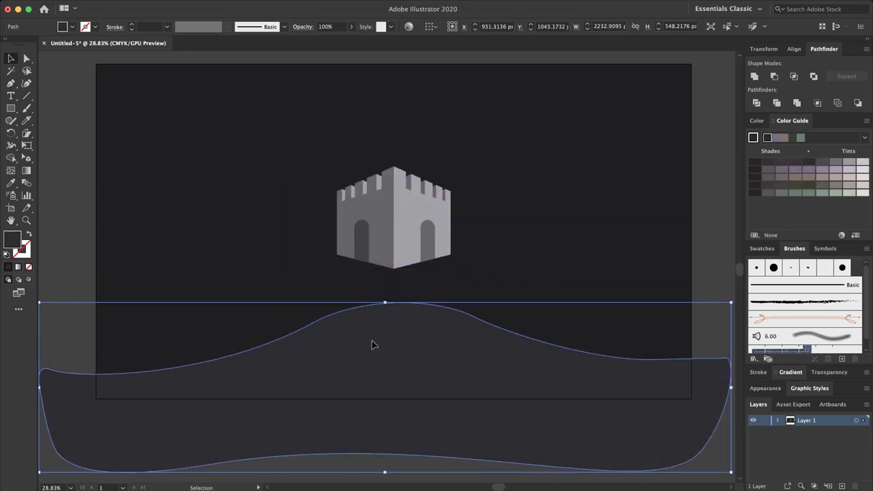
- Cover the artboard with a rectangle about 1921 by 1080 px and intersect it with the hill to trim the overhang
left_click(11, 108)
key("super+shift+a")
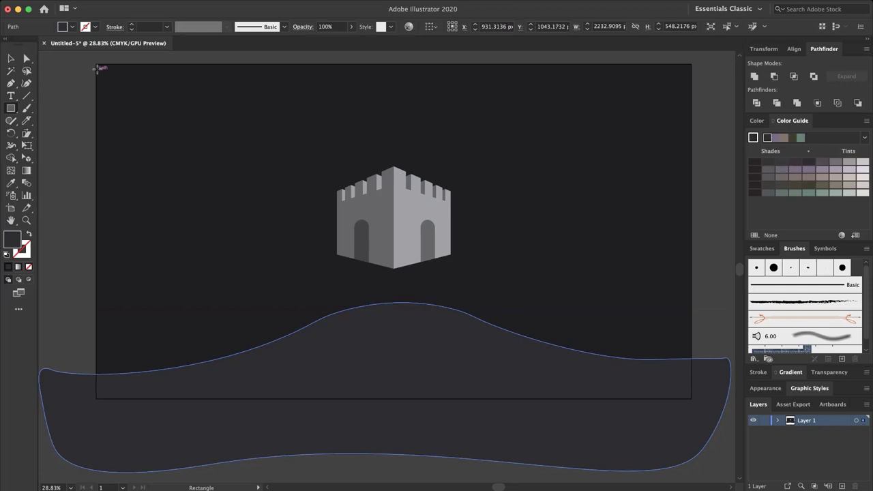
left_click_drag(97, 65, 691, 398)
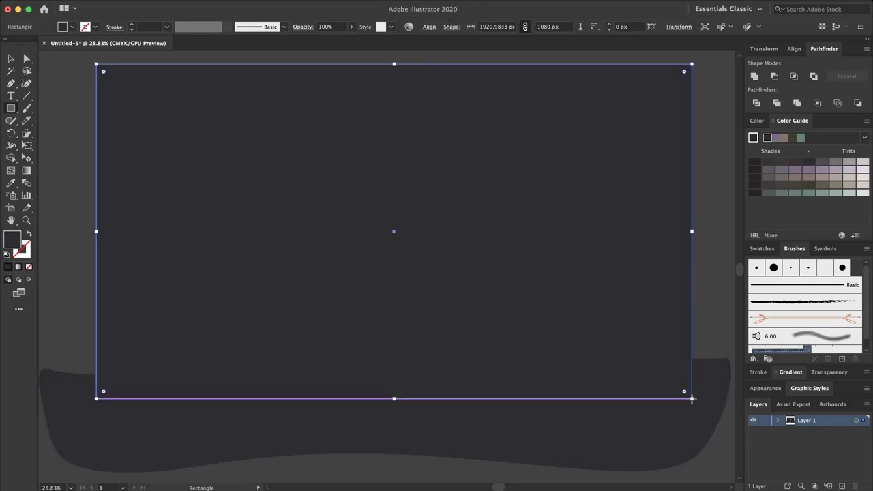
left_click(11, 58)
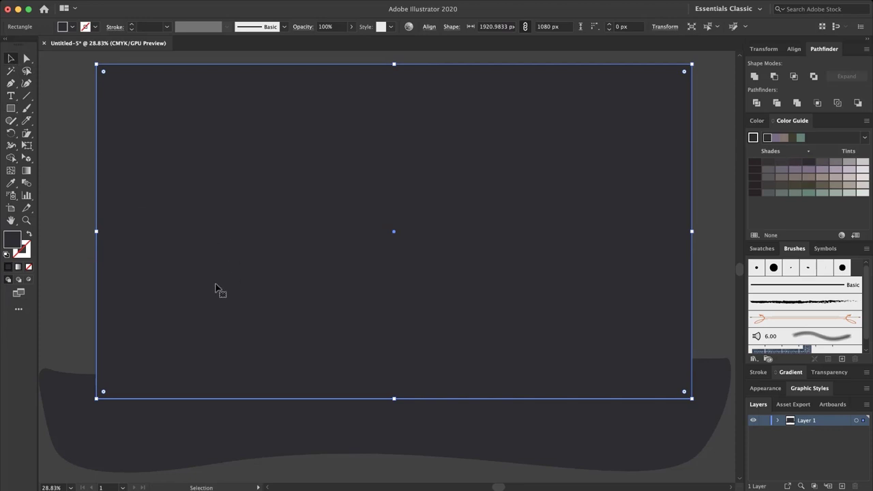
left_click(162, 437)
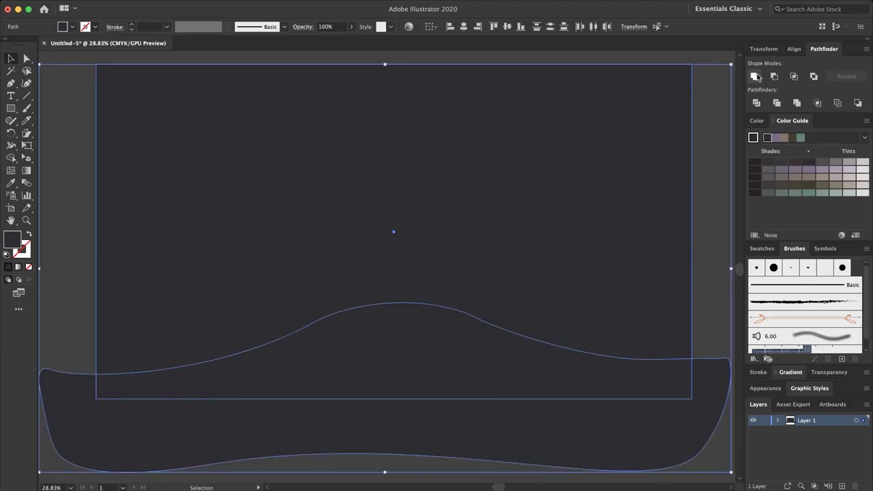
left_click(794, 77)
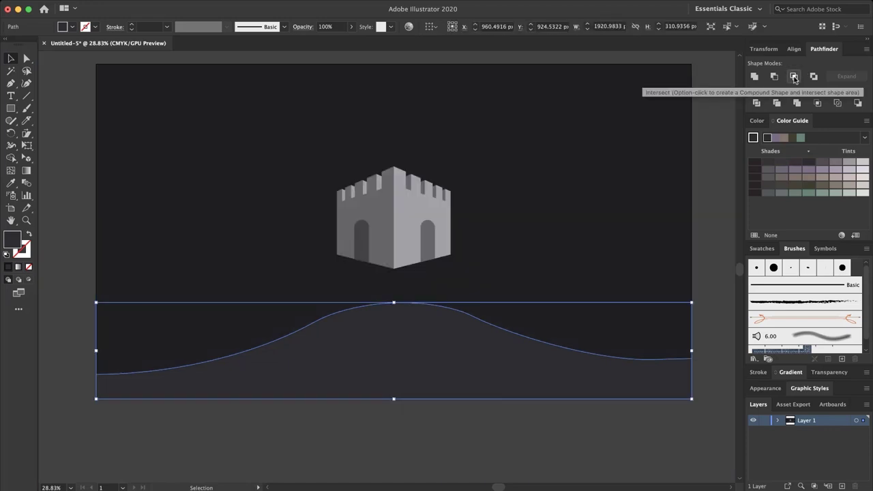
left_click(714, 216)
left_click(460, 372)
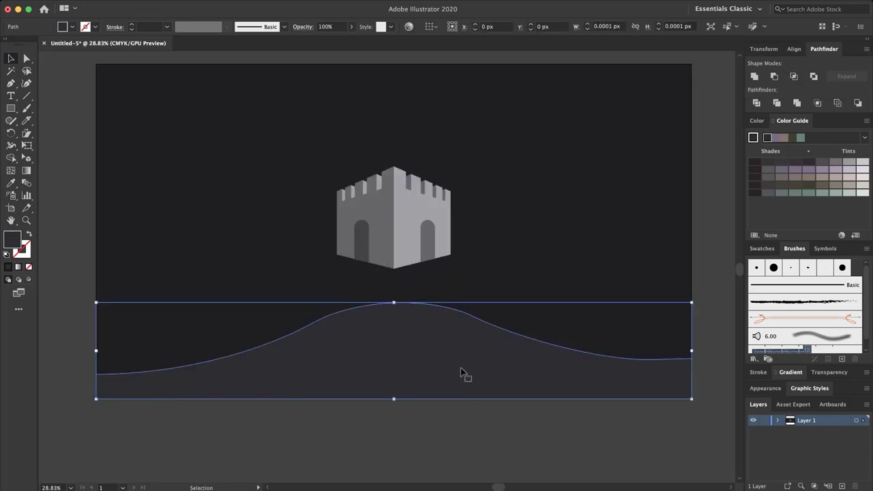
left_click_drag(692, 399, 693, 401)
left_click(669, 432)
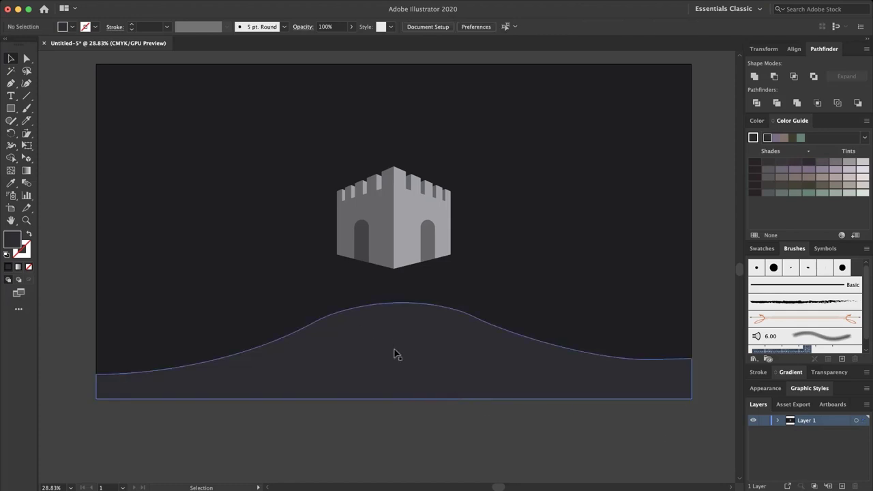
- Place slightly lower copies of the hill on both sides and bring the central hill to the front
left_click(368, 365)
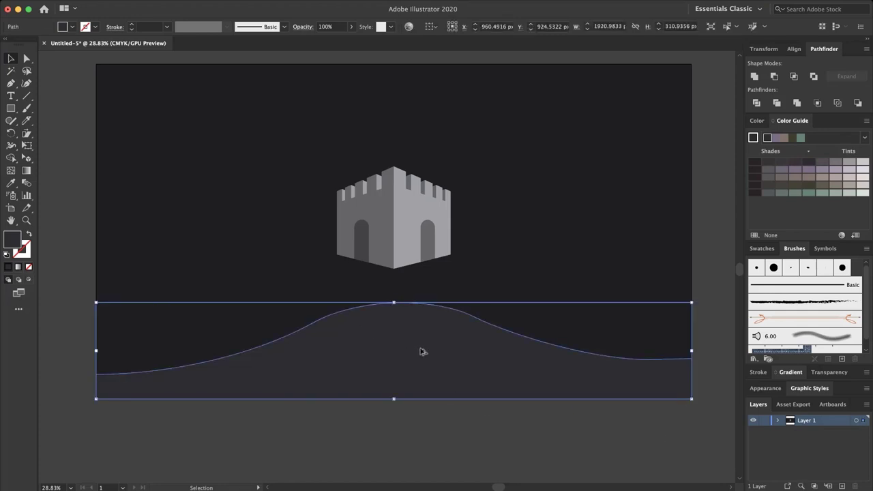
left_click_drag(434, 349, 412, 318)
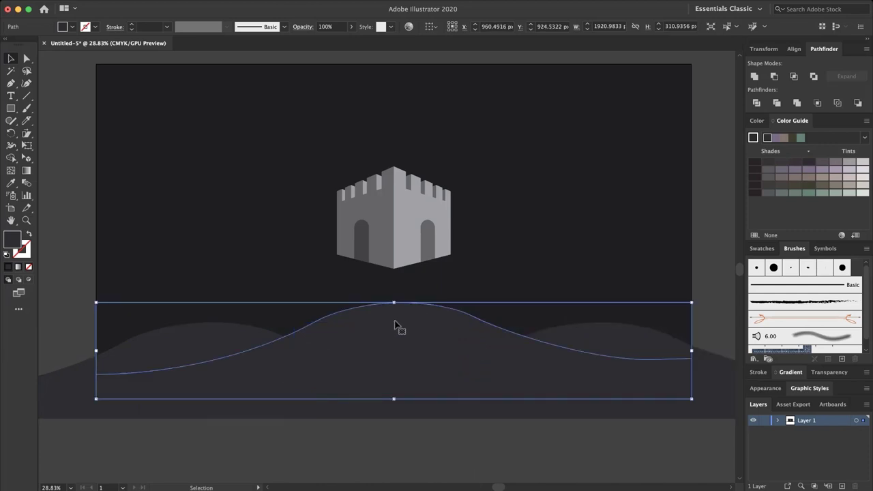
right_click(398, 325)
mouse_move(455, 488)
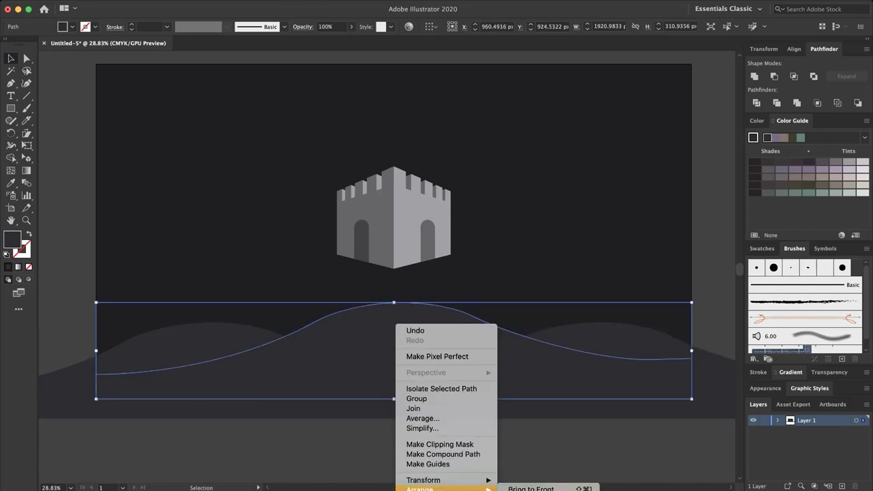
left_click(530, 488)
left_click(311, 446)
- Fill the two side hills with the color 6d6e71 and deselect them
left_click(181, 351)
left_click(660, 384, "shift")
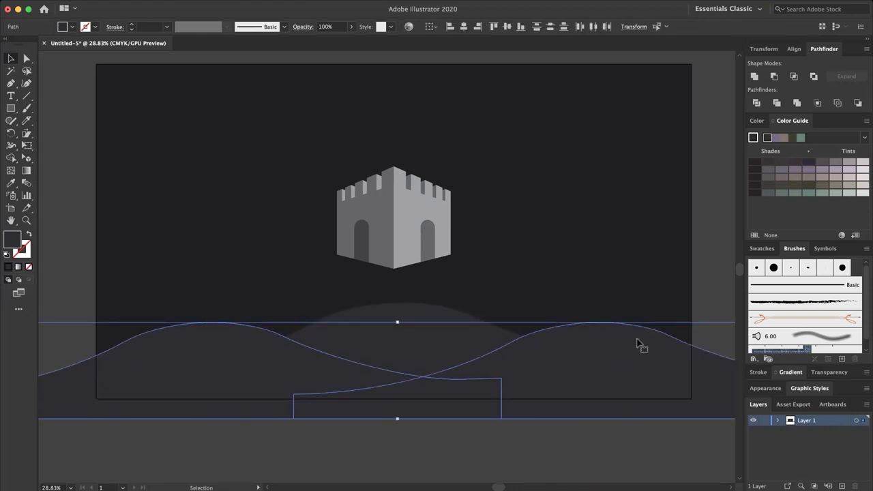
double_click(11, 240)
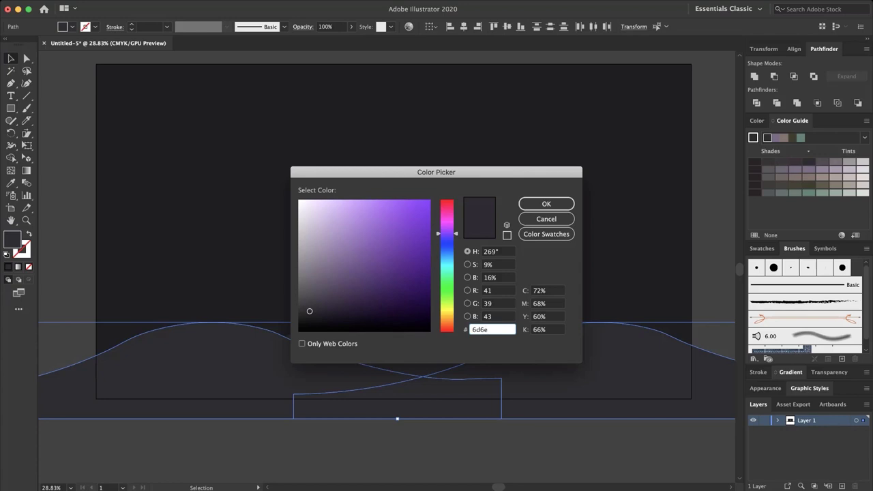
type("0")
key("Tab")
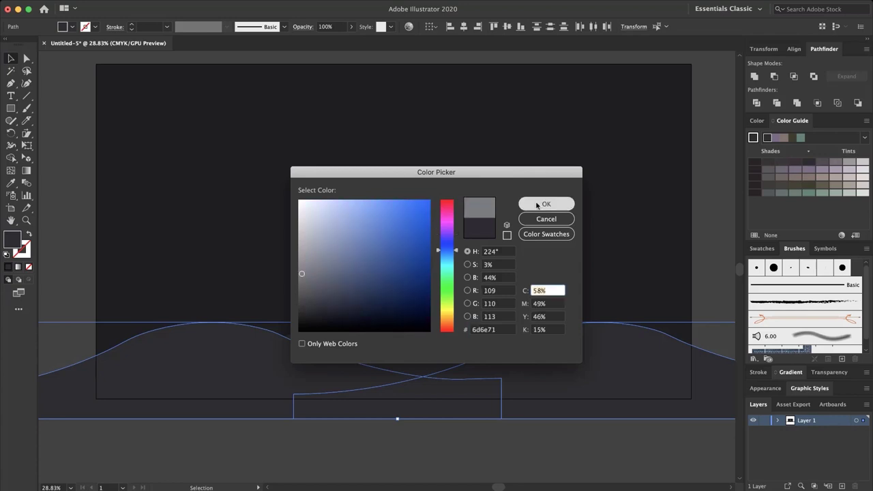
left_click(545, 203)
left_click(478, 273)
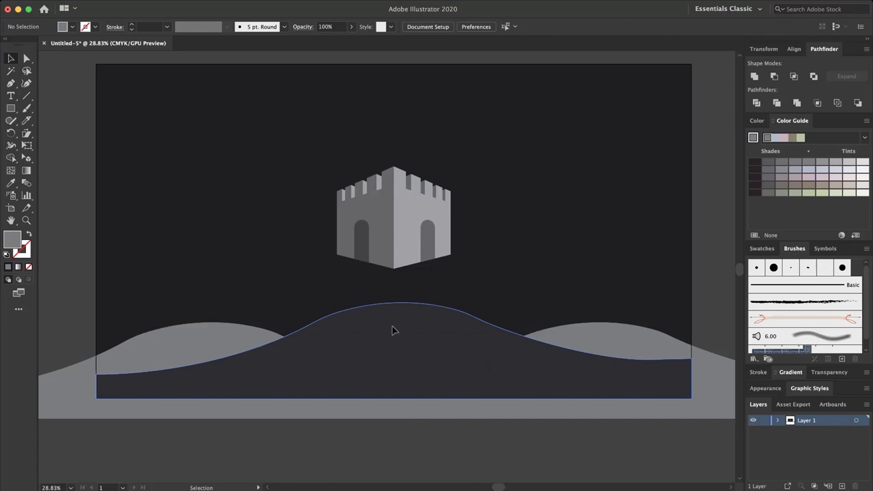
- Stretch the central hill upward so its peak lies just below the castle
left_click(395, 331)
left_click_drag(393, 302, 394, 281)
left_click(716, 253)
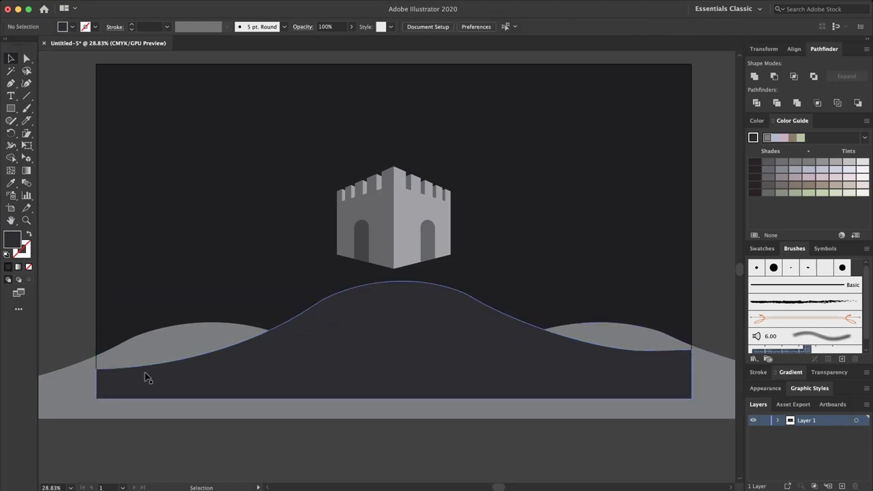
- Group all the parts of the castle
left_click(114, 380)
left_click(393, 237)
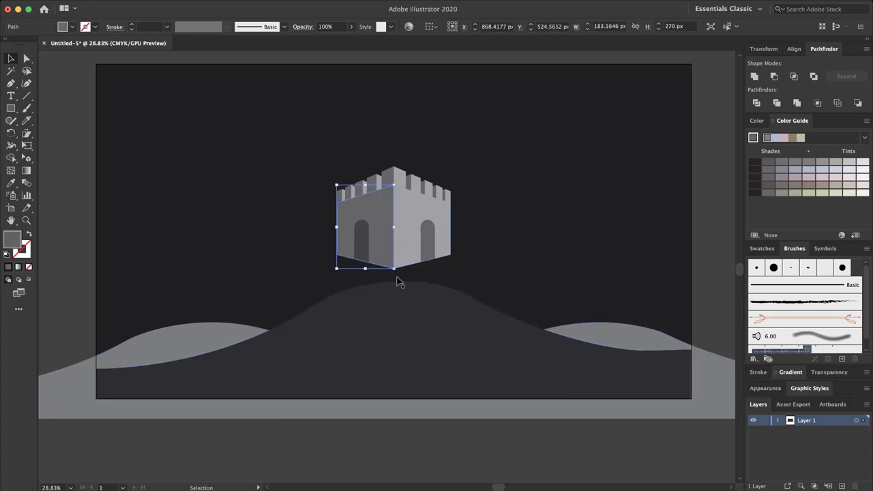
left_click(252, 195)
left_click_drag(288, 158, 487, 278)
key("ctrl+g")
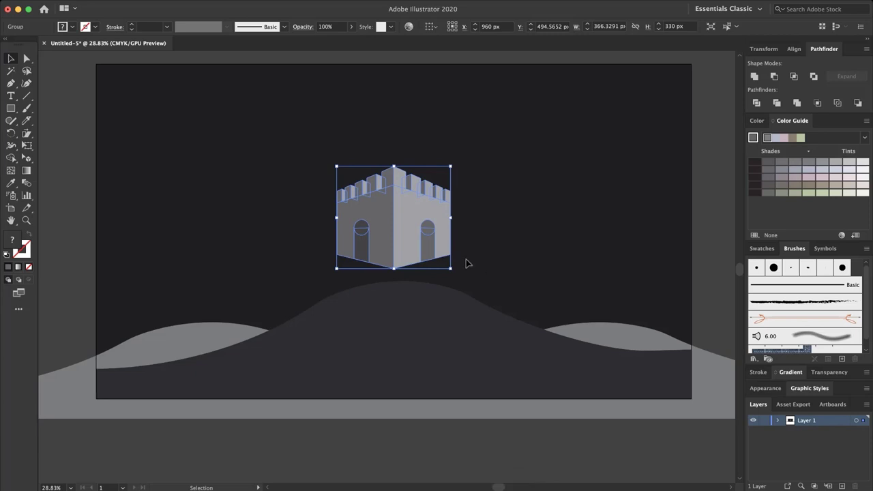
- Move the castle group straight down 130 px so its base overlaps the top of the central hill
key("shift+Down")
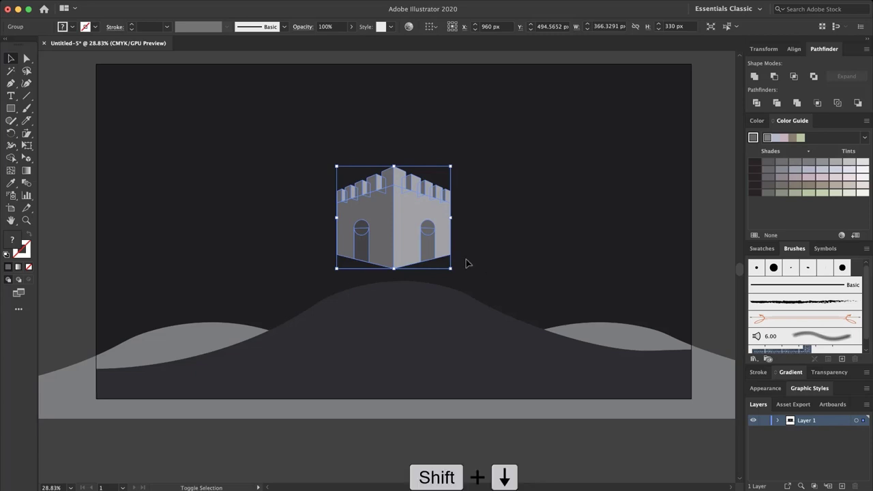
key("shift+Down")
key("shift+Down")
key("shift+Down")
key("shift+Down")
key("shift+Down")
key("shift+Down")
key("shift+Down")
key("shift+Down")
key("shift+Down")
key("shift+Down")
key("shift+Down")
key("shift+Down")
key("shift+Down")
key("shift+Down")
key("shift+Down")
key("shift+Down")
key("shift+Down")
key("shift+Down")
key("shift+Down")
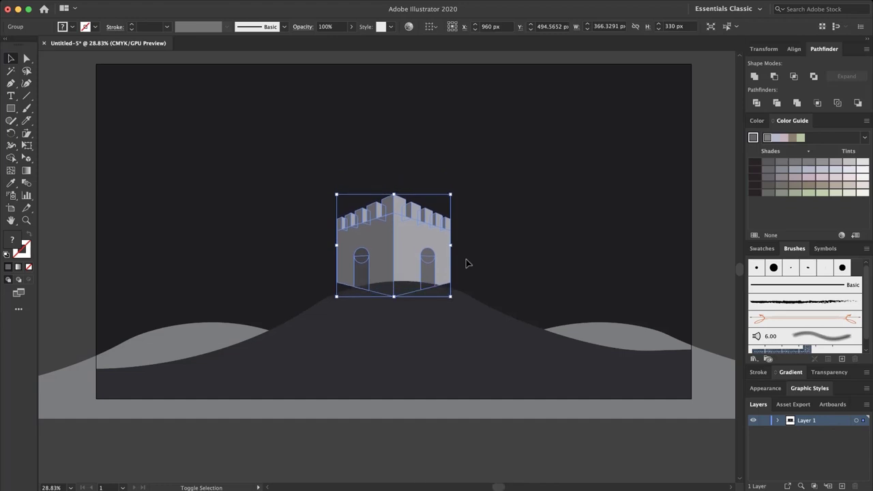
key("shift+Down")
key("shift+Down")
key("shift+Down")
key("shift+Down")
key("shift+Down")
key("shift+Down")
key("shift+Down")
key("shift+Down")
key("shift+Down")
key("shift+Down")
key("shift+Down")
key("shift+Down")
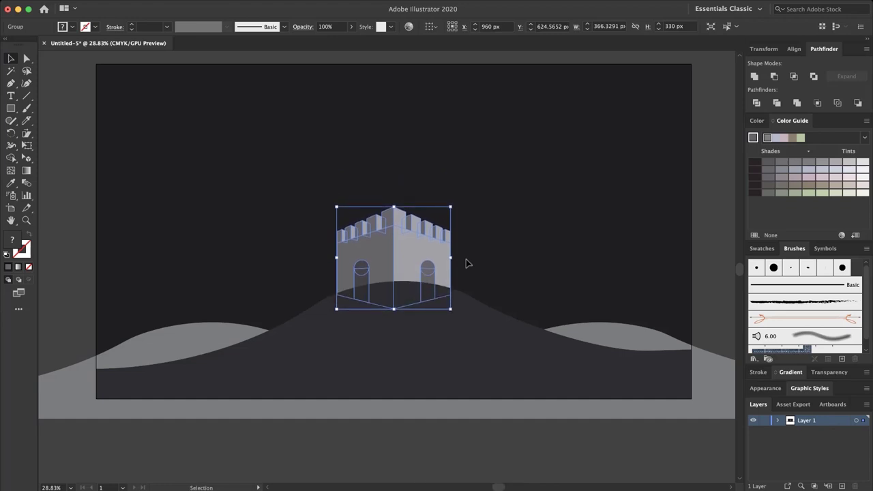
- Bring the castle group to the front so it stands before the central hill, and deselect it
right_click(437, 262)
mouse_move(501, 389)
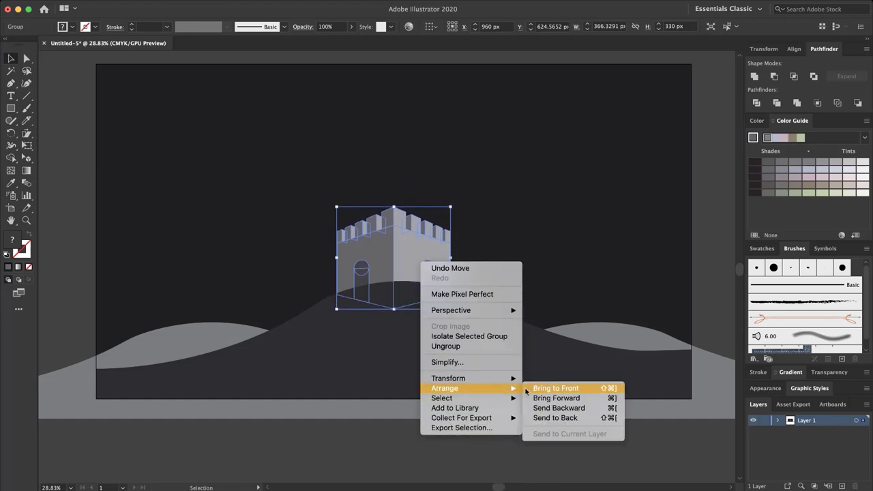
left_click(551, 389)
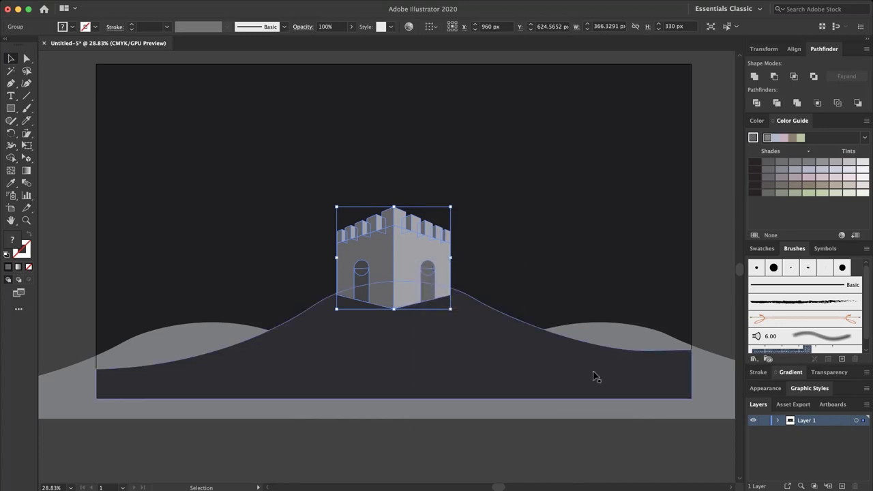
left_click(697, 302)
- Raise the bottom edge of the two side hills to the artboard's bottom edge and move both hills outward, away from the castle
left_click(335, 414)
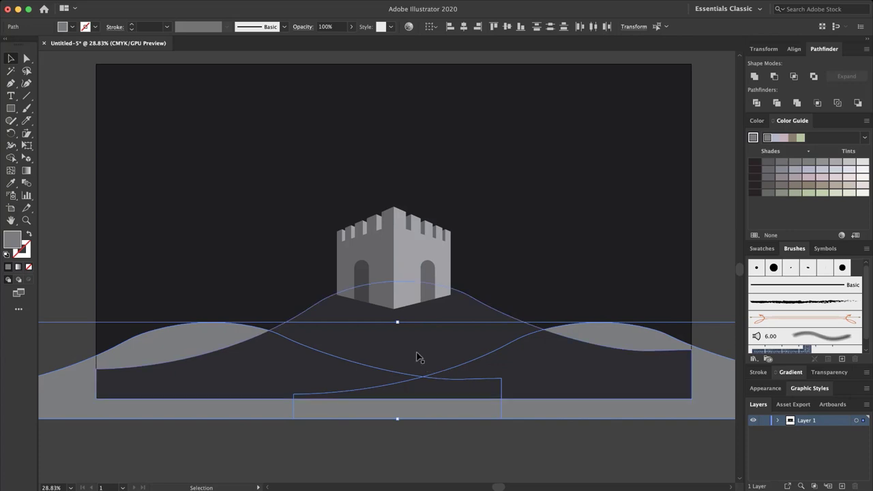
left_click_drag(398, 421, 396, 405)
left_click(404, 443)
left_click_drag(209, 346, 127, 338)
left_click_drag(581, 336, 671, 325)
left_click(530, 442)
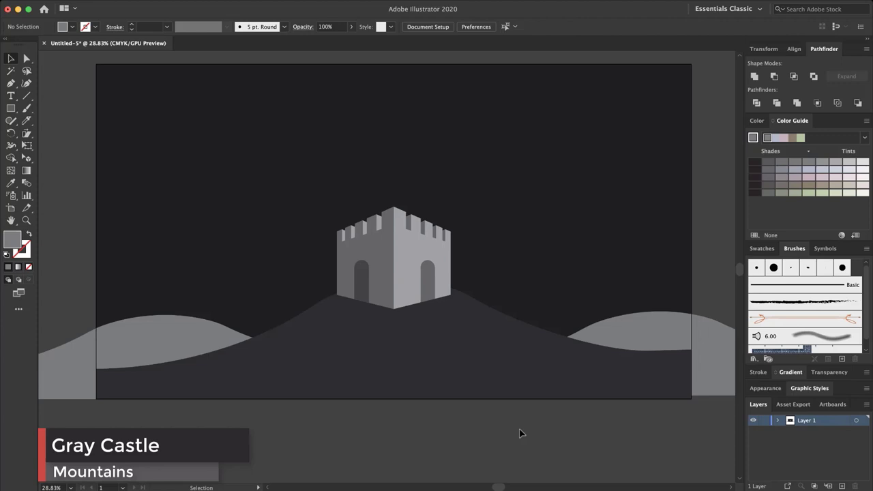
- Draw the slopes and rounded peak of a tall mountain over the castle with the Curvature tool, from lower left to lower right
left_click(26, 84)
left_click(103, 410)
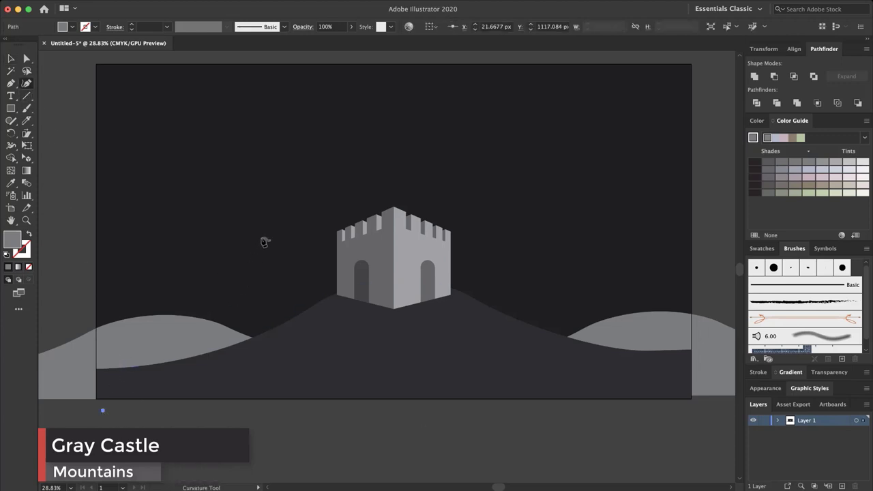
left_click(303, 197)
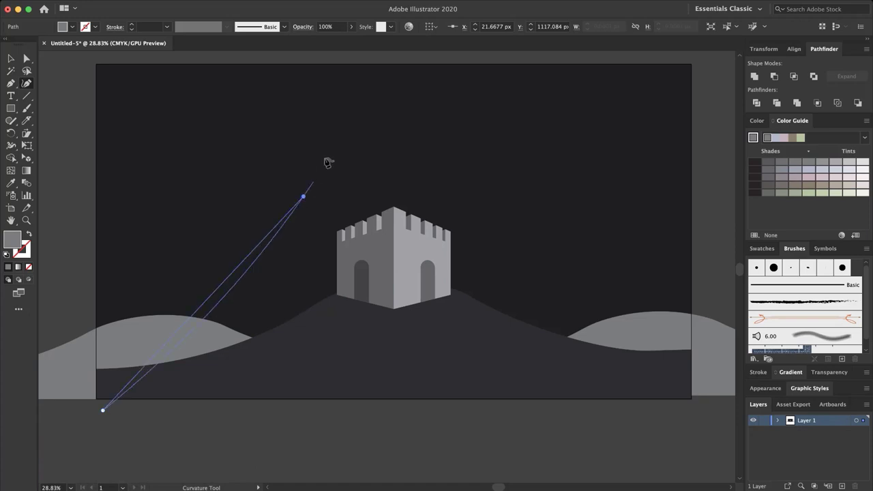
left_click(339, 145)
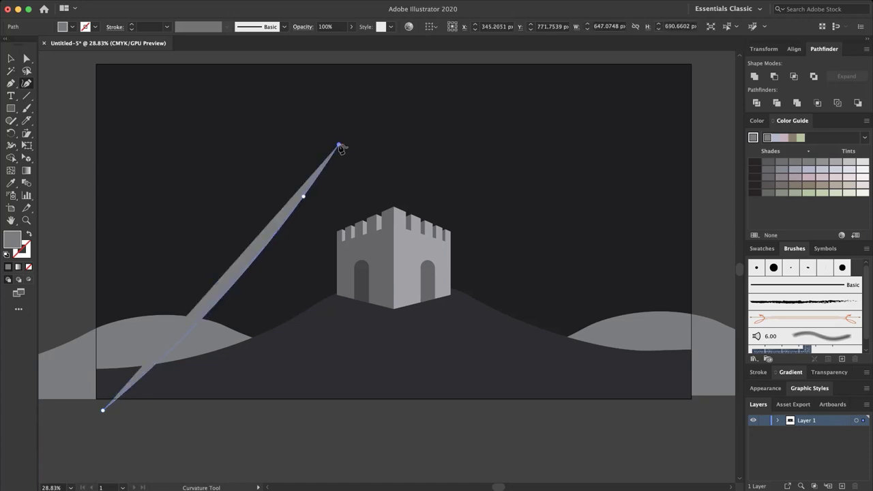
left_click(373, 117)
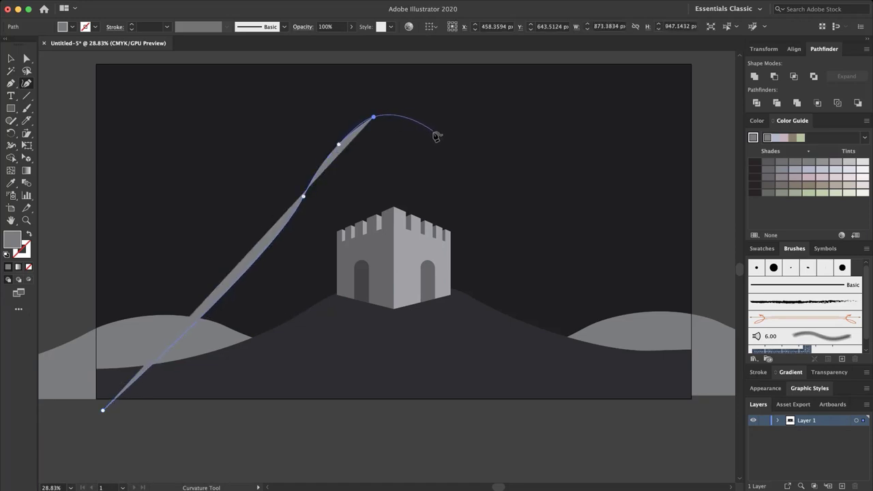
left_click(410, 115)
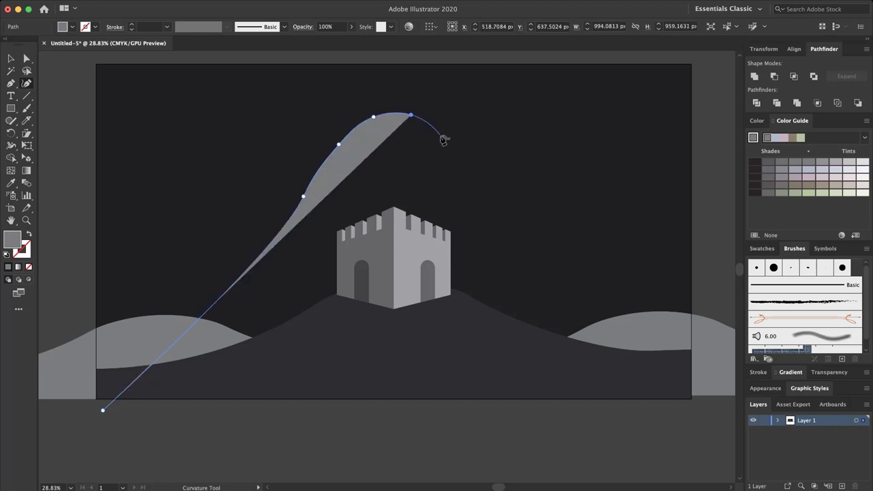
left_click(442, 136)
left_click(485, 195)
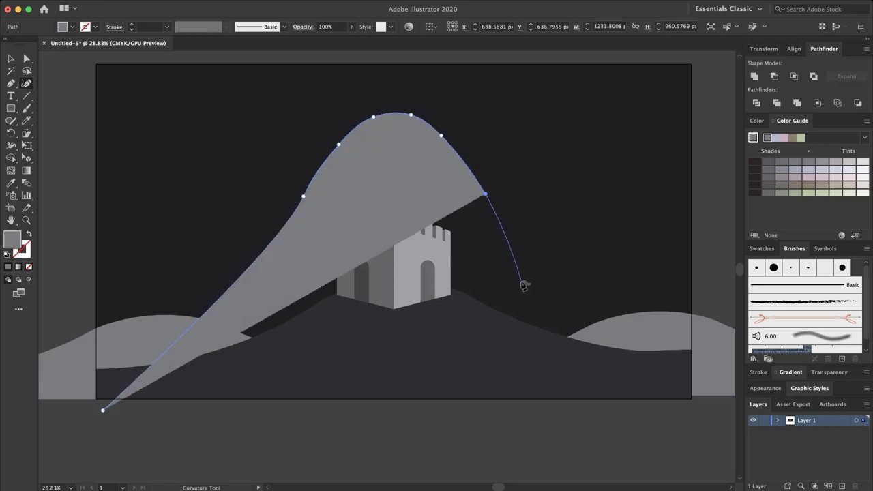
left_click(626, 376)
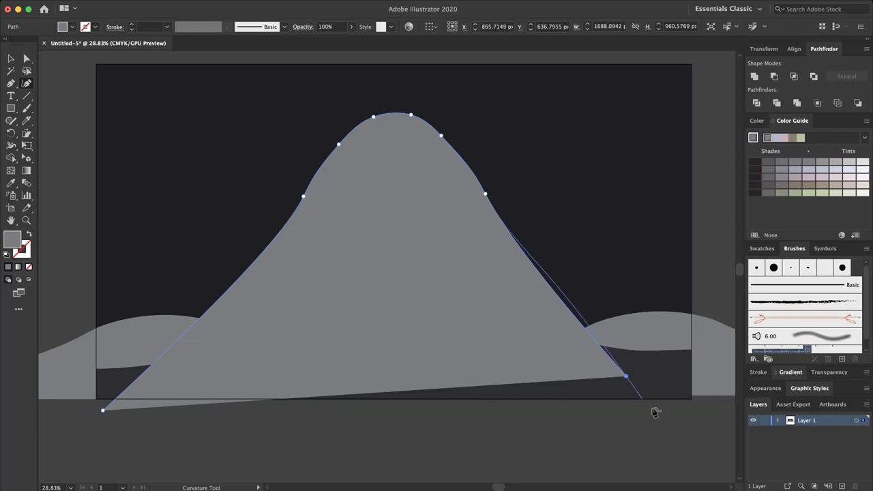
- Close the mountain outline below the artboard and pull its lower-left point outward, making the shape about 1955 px wide and 1148 px high
left_click(668, 426)
left_click(468, 463)
left_click(119, 453)
left_click(63, 430)
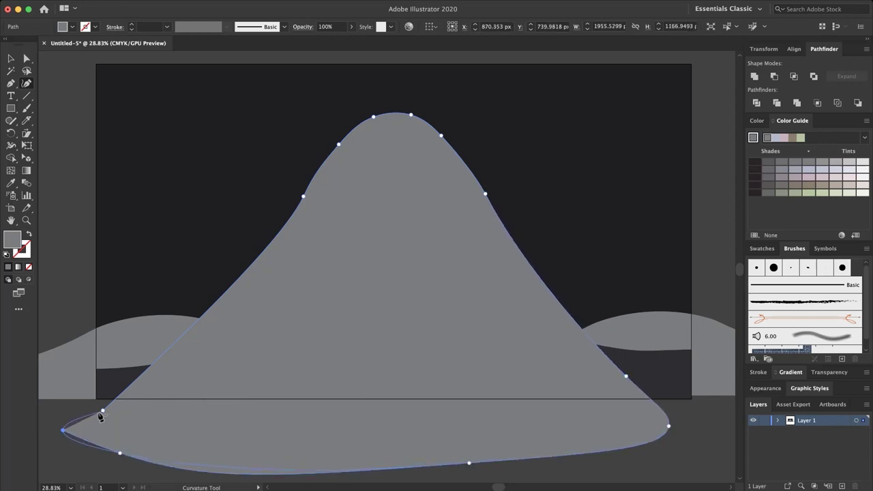
left_click_drag(103, 414, 89, 416)
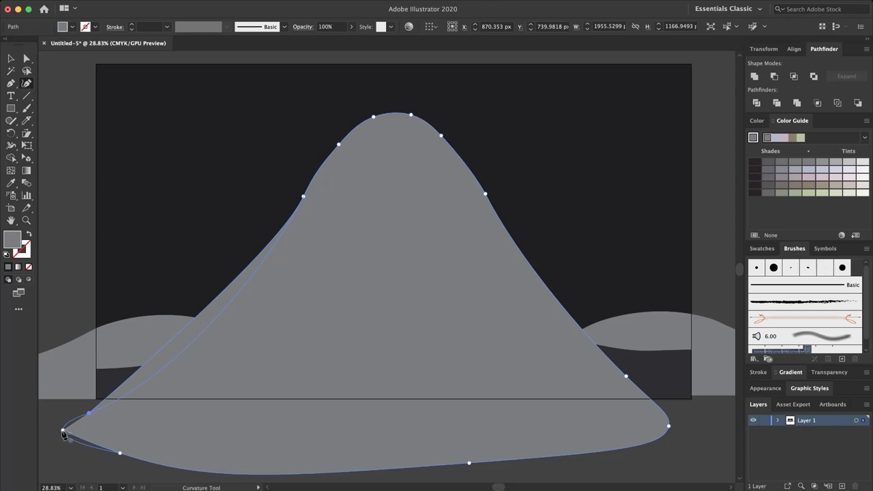
left_click(90, 413)
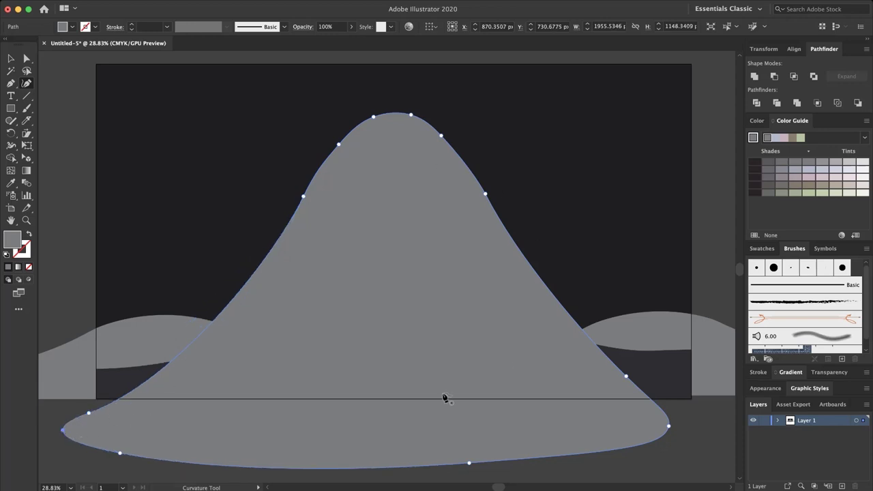
- Send the mountain shape to the back, behind the castle and hills
left_click(10, 58)
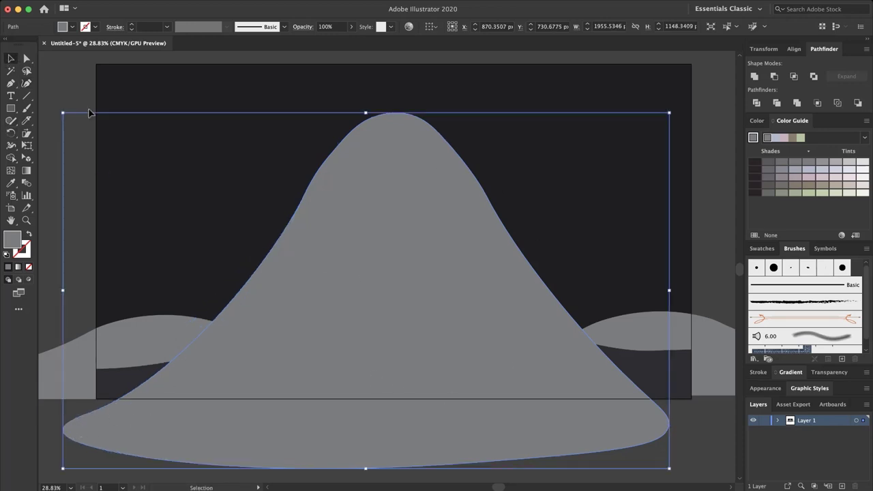
right_click(385, 246)
mouse_move(435, 411)
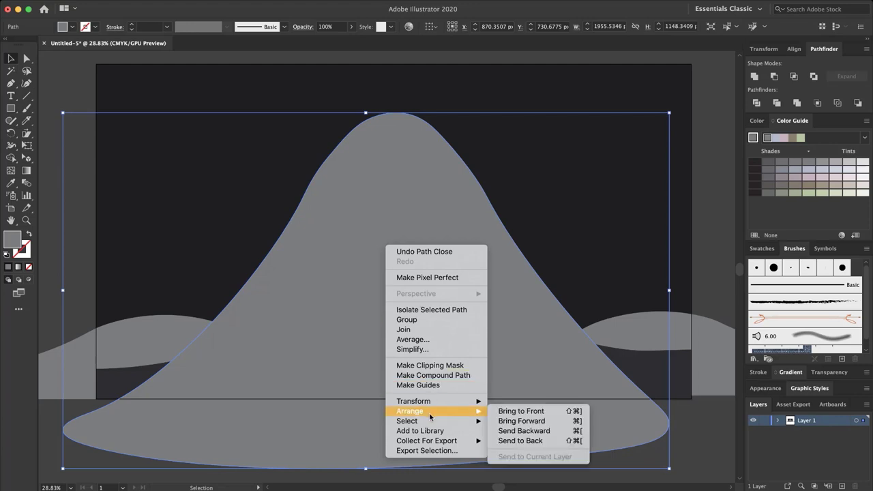
left_click(521, 441)
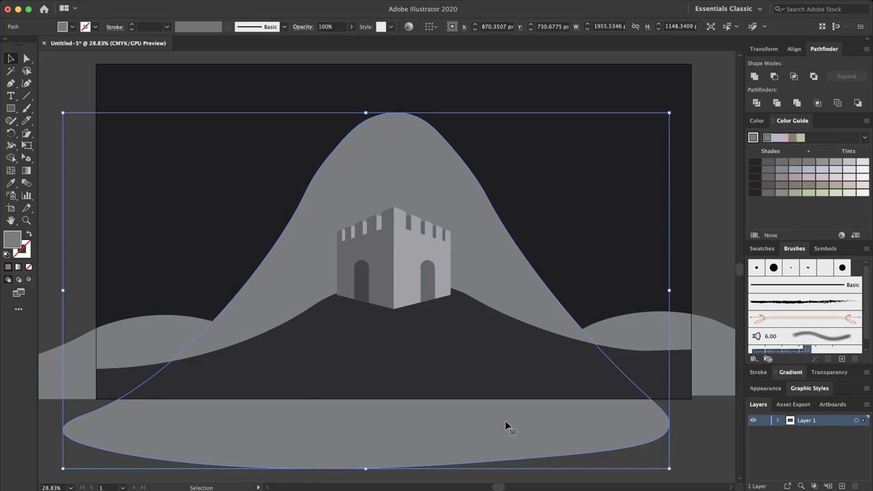
- Fill the mountain with the color bfbfbf and deselect it
double_click(12, 240)
type("bfbfbf")
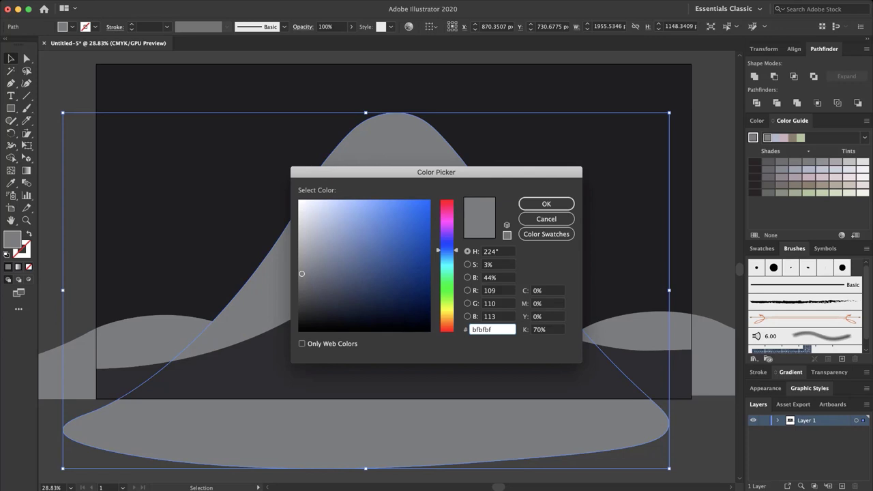
key("Tab")
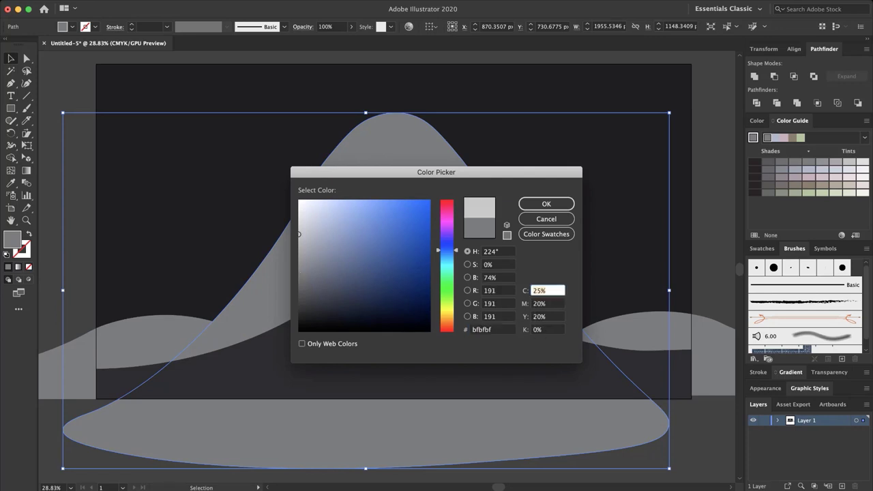
left_click(529, 206)
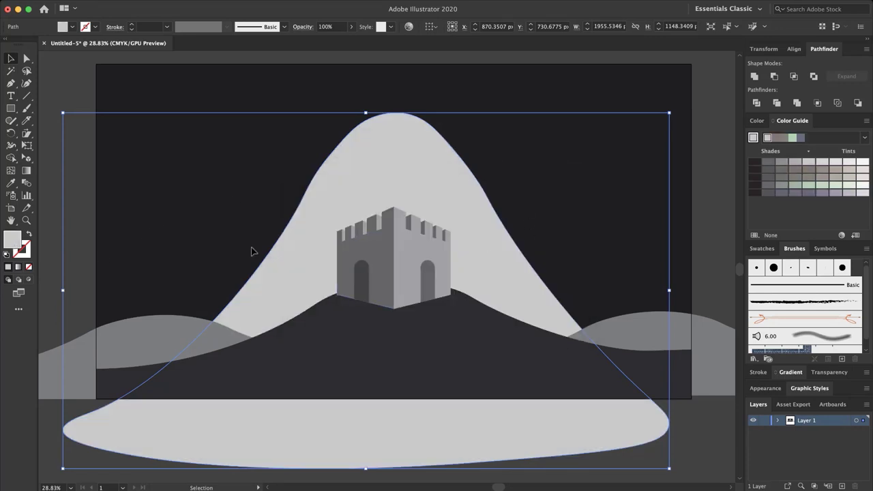
left_click(75, 72)
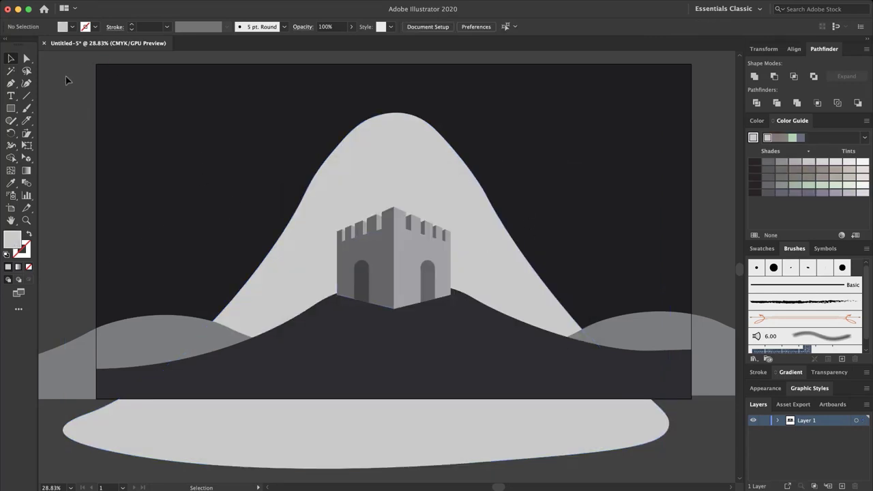
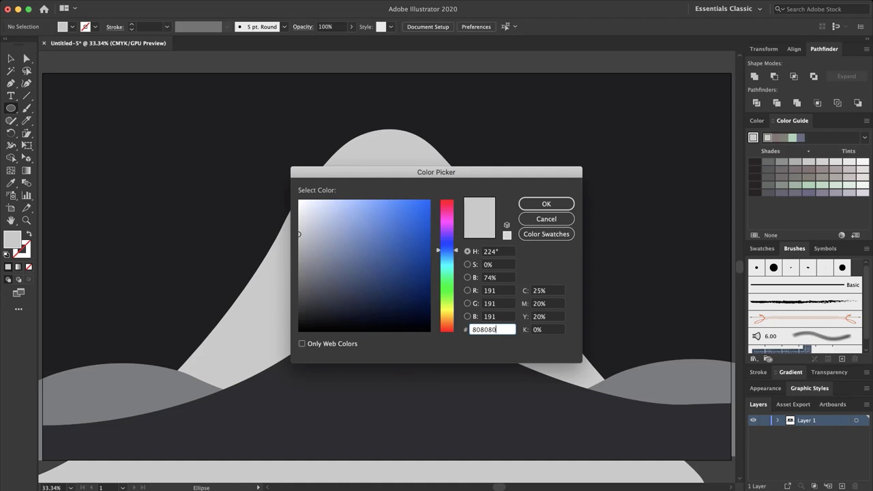
- Set the fill color to 808080 and draw three adjacent circles in the upper-left sky, growing from about 91 px to 183 px
key("Tab")
key("Return")
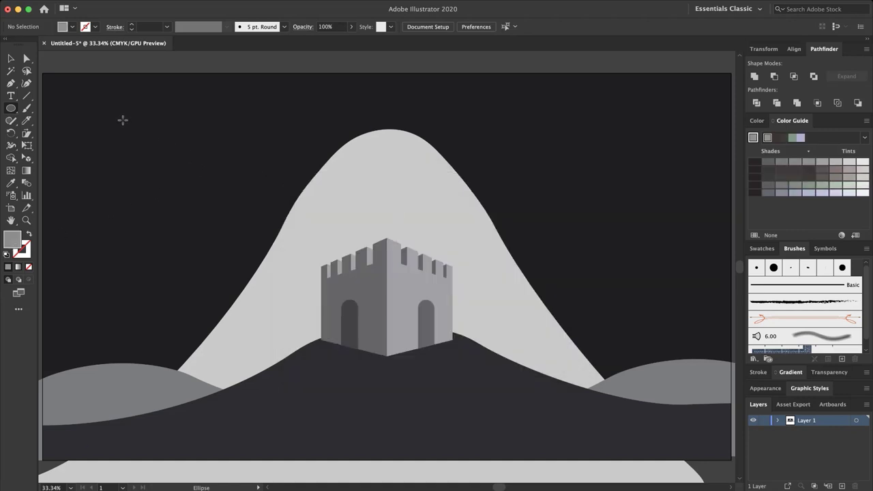
left_click_drag(123, 120, 152, 141)
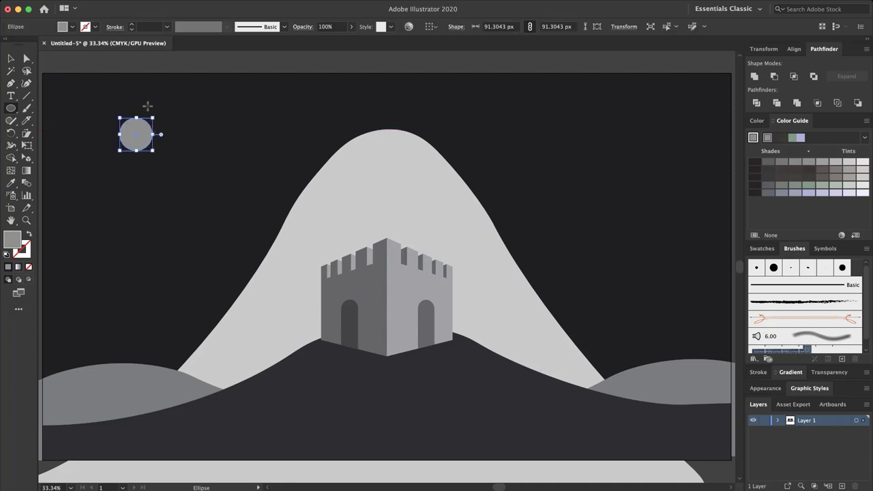
mouse_move(150, 106)
left_mouse_down()
mouse_move(191, 147)
mouse_move(239, 99)
left_mouse_up()
- Move the largest circle down and the smallest circle right so that all three overlap as a cloud
key("v")
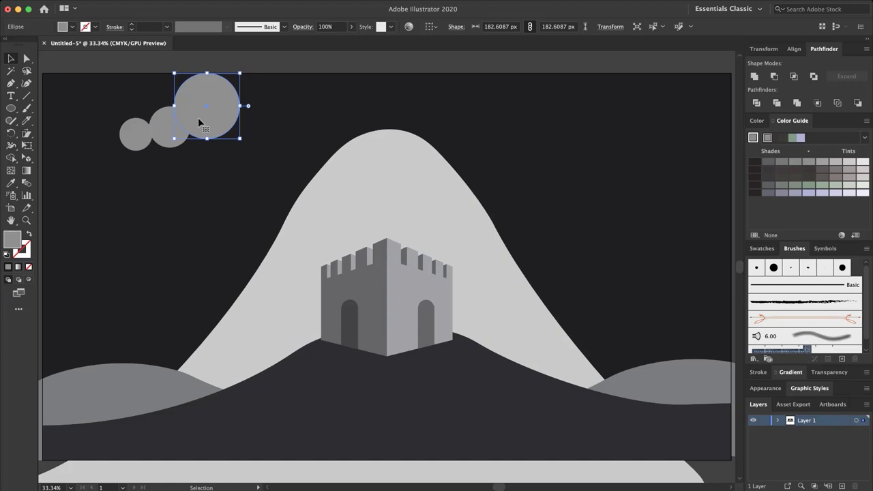
left_click_drag(198, 121, 193, 132)
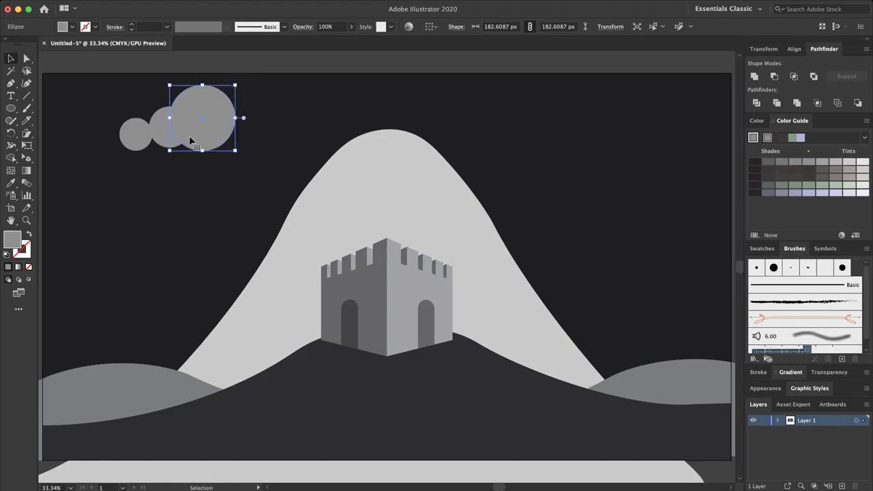
left_click(138, 144)
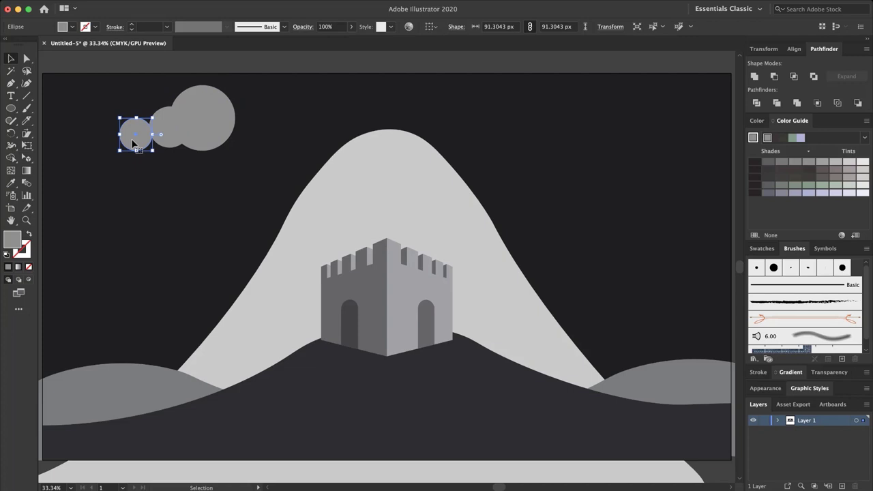
left_click_drag(133, 142, 141, 142)
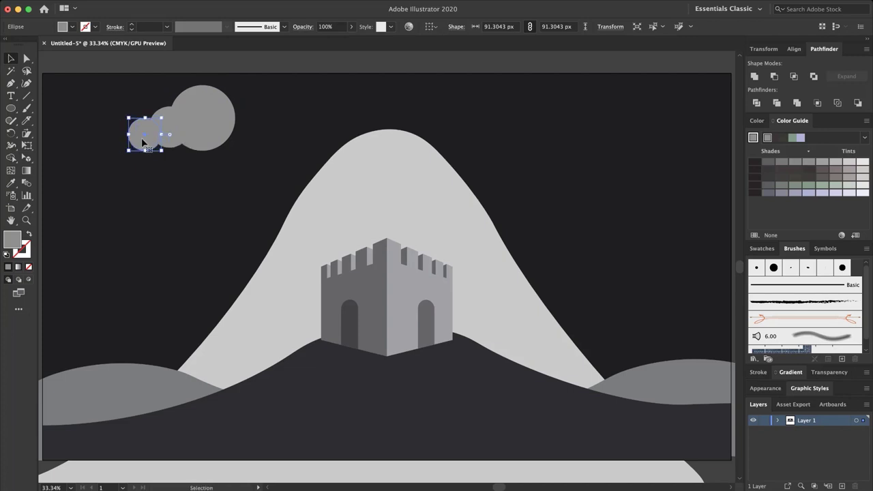
- Add three more overlapping circles along the underside of the cloud, the leftmost about 123 px in diameter
left_click(201, 135)
left_click_drag(198, 137, 142, 169)
key("shift+super+a")
left_click_drag(184, 114, 159, 138)
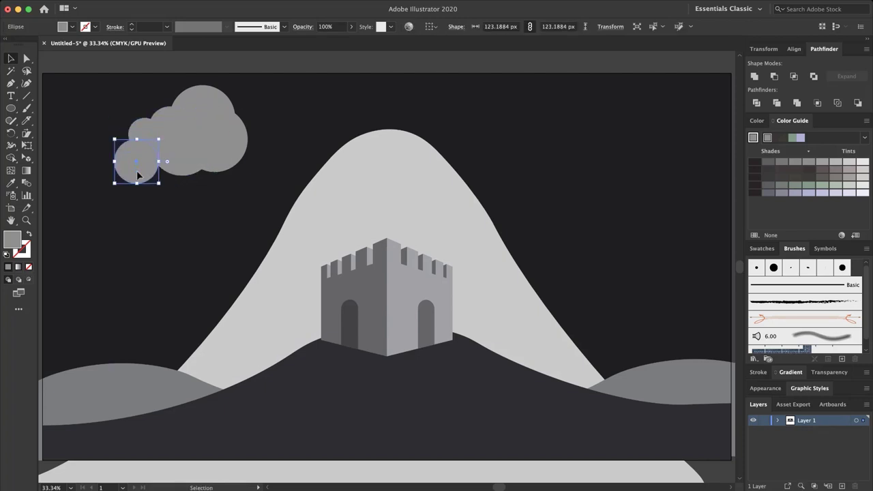
- Tuck the lower circles up into the cloud and shrink the lower-left one to about 99 px
left_click_drag(138, 176, 151, 168)
left_click_drag(212, 143, 190, 163)
mouse_move(137, 165)
left_mouse_down()
mouse_move(126, 156)
mouse_move(134, 158)
left_mouse_up()
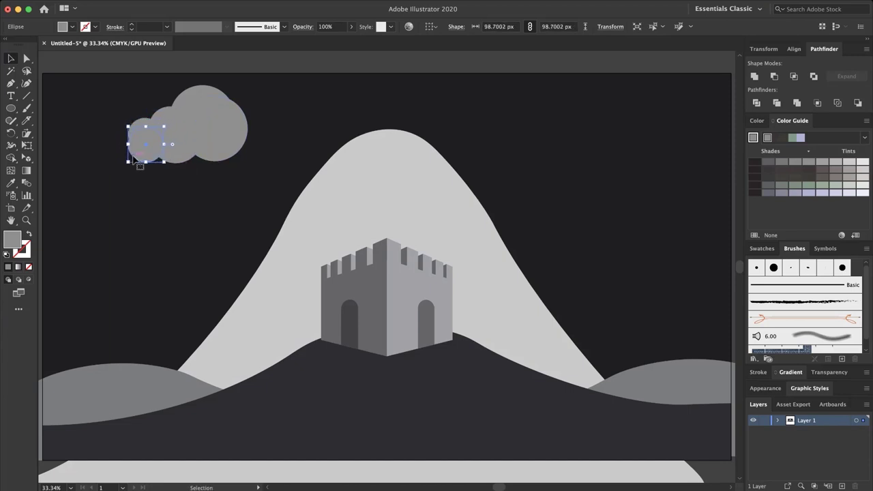
- Shrink the cloud's top circle to about 156 px and add a circle about 67 px wide at the cloud's left end
left_click(234, 123)
left_click_drag(243, 89, 225, 94)
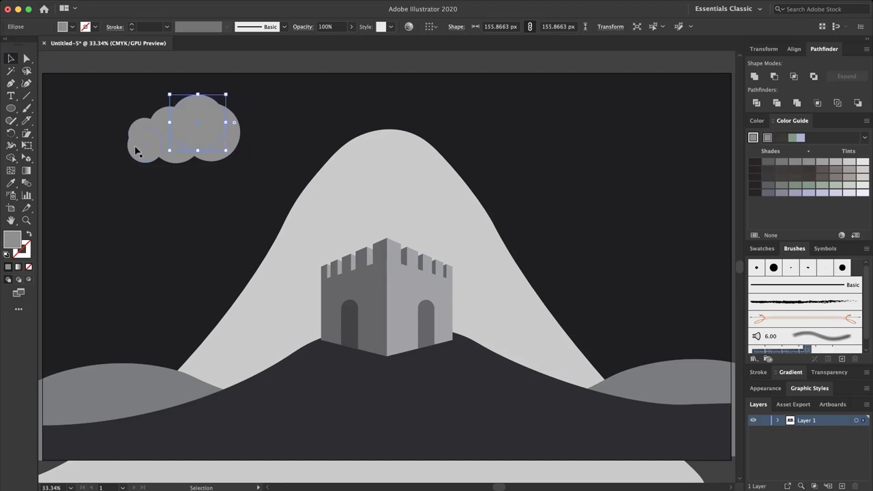
left_click(136, 151)
left_click_drag(136, 151, 120, 151)
left_click_drag(111, 121, 122, 129)
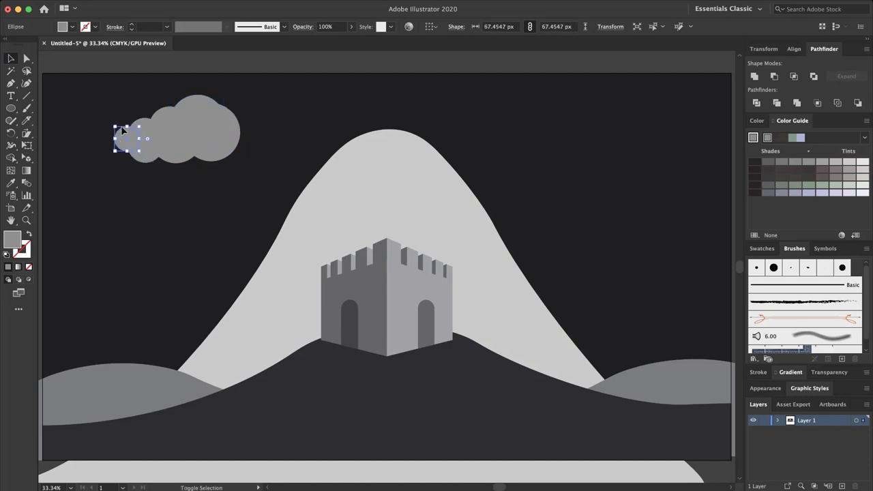
- Shrink the cloud's right circle slightly and enlarge the small circle at its left end to about 79 px
left_click(219, 132)
left_click_drag(239, 98, 236, 101)
left_click(207, 69)
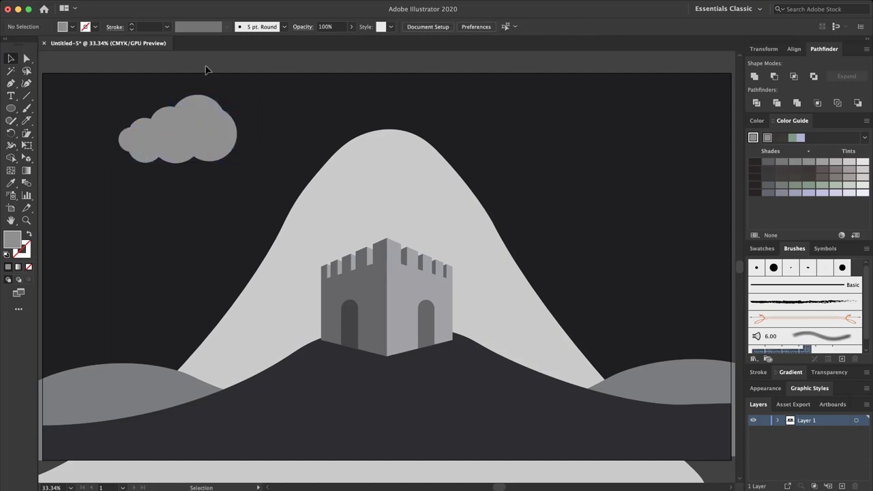
left_click(125, 142)
left_click_drag(155, 139, 153, 139)
left_click(141, 68)
- Shift the cloud's right circle slightly down, enlarge it to about 158 px, and select the small circle at the left end
left_click(212, 133)
left_click_drag(212, 133, 214, 135)
left_click_drag(240, 107, 242, 108)
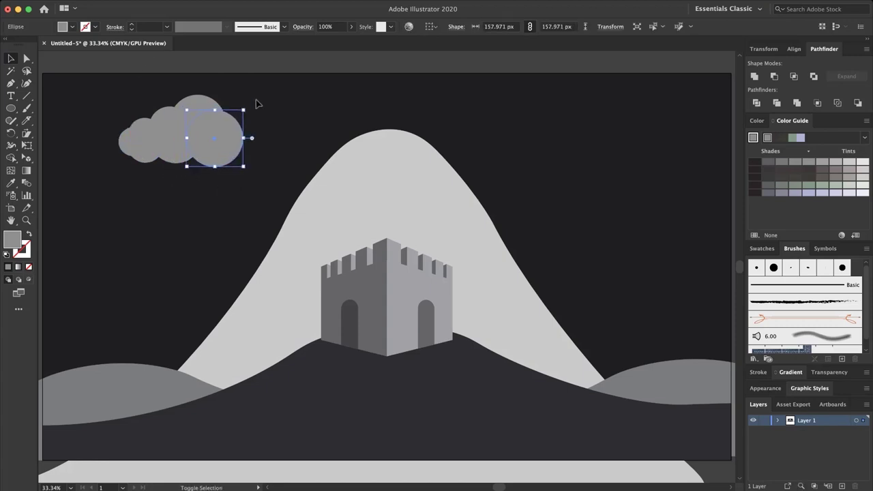
left_click(242, 59)
left_click(150, 147)
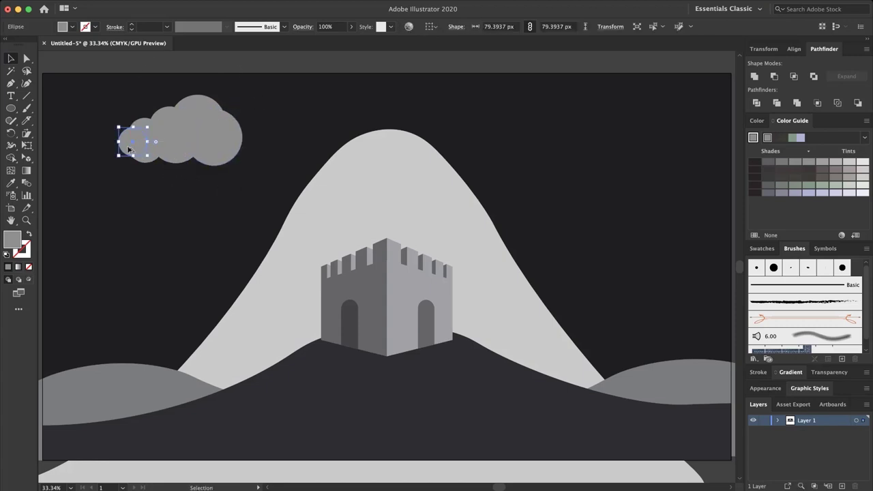
- Nudge the cloud's right circle slightly up and inward, then group all of the cloud's circles
left_click_drag(150, 147, 167, 155)
left_click(167, 63)
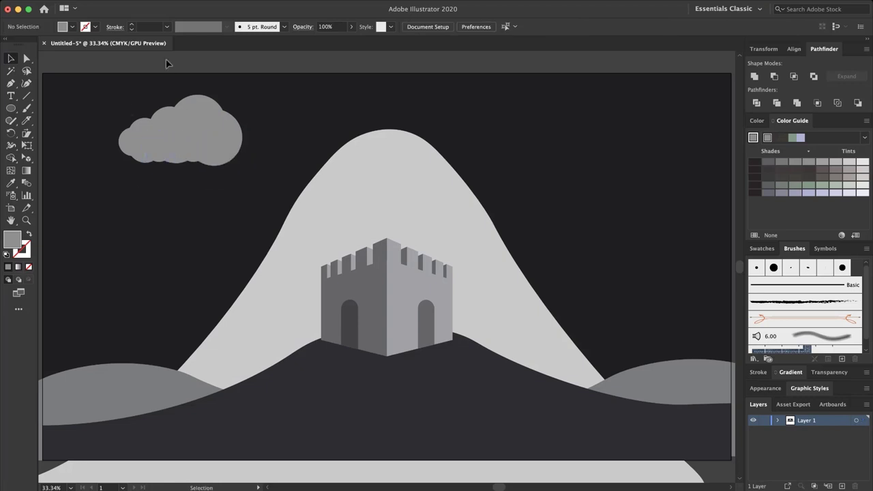
left_click(226, 121)
left_click_drag(226, 121, 225, 119)
left_click(195, 166)
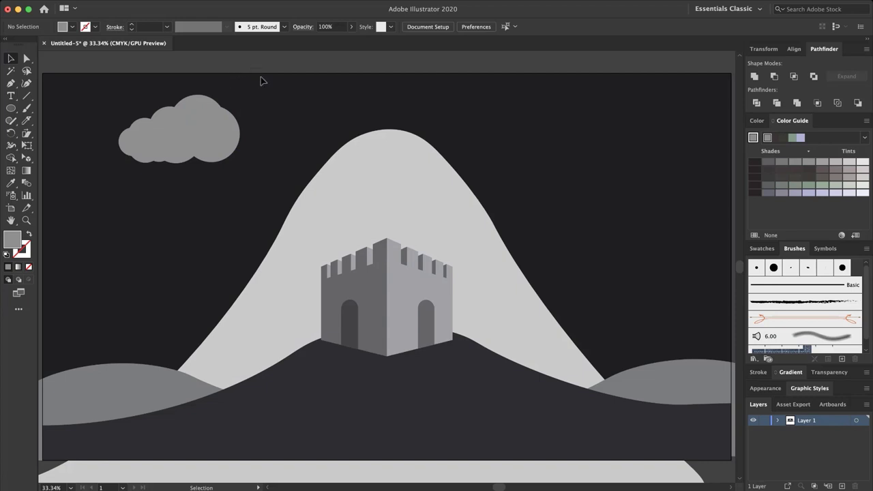
left_click_drag(263, 73, 98, 184)
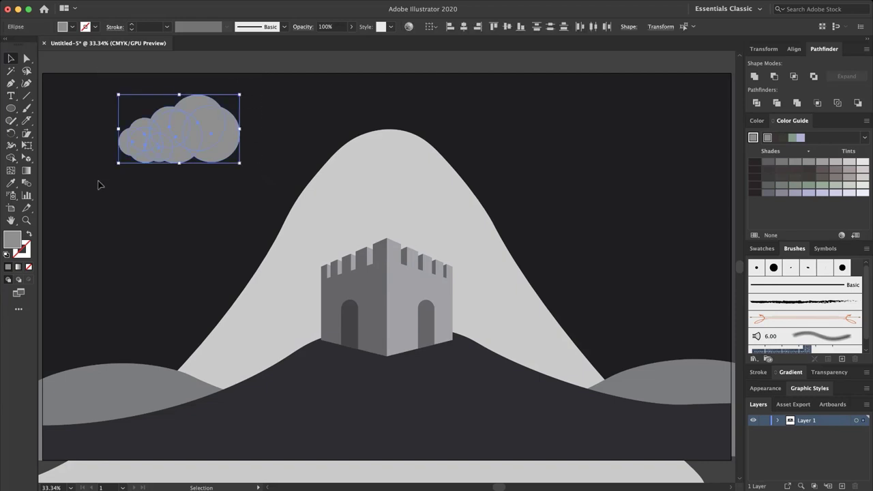
key("ctrl+g")
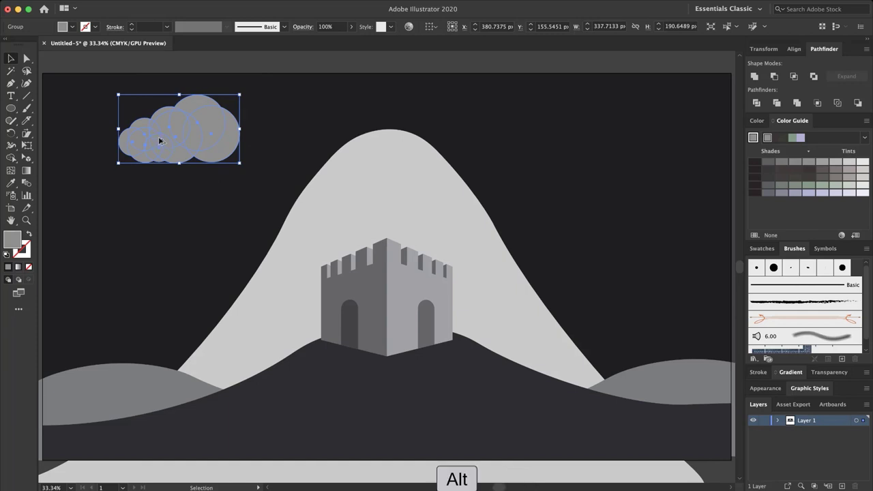
- Duplicate the cloud group seven times, scattering the copies across the sky and over both slopes of the mountain
left_click_drag(157, 141, 324, 161)
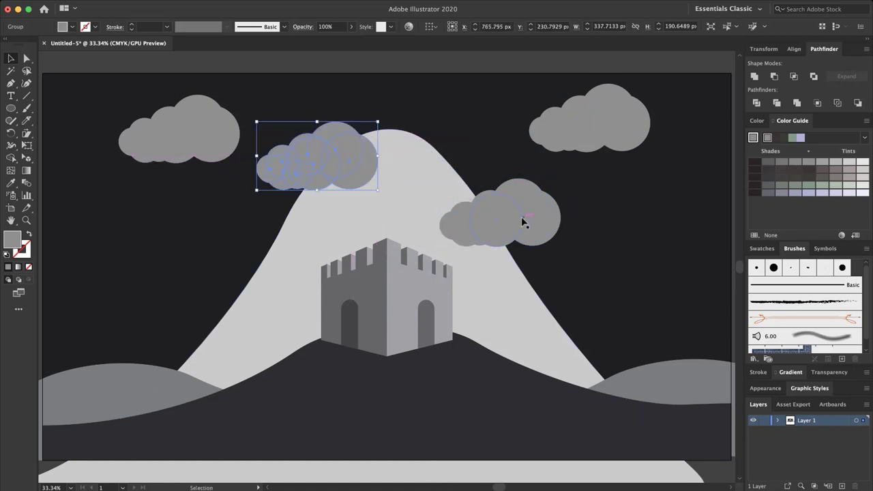
left_click_drag(521, 216, 679, 250)
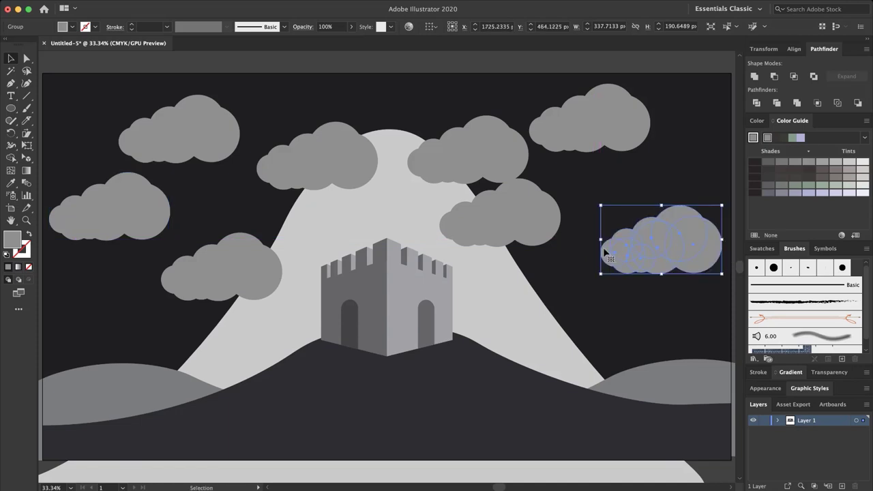
left_click(556, 273)
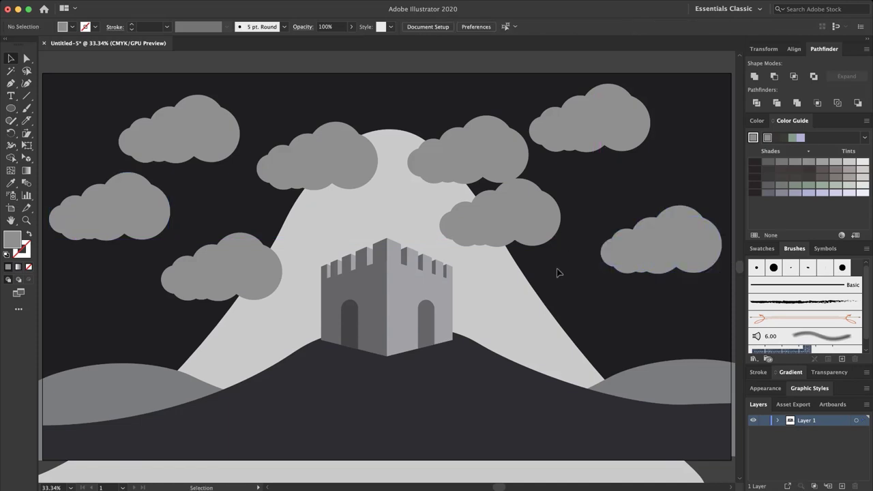
- Move the cloud right of the castle slightly down and outward, and send it to the back behind the mountain
left_click_drag(527, 222, 544, 248)
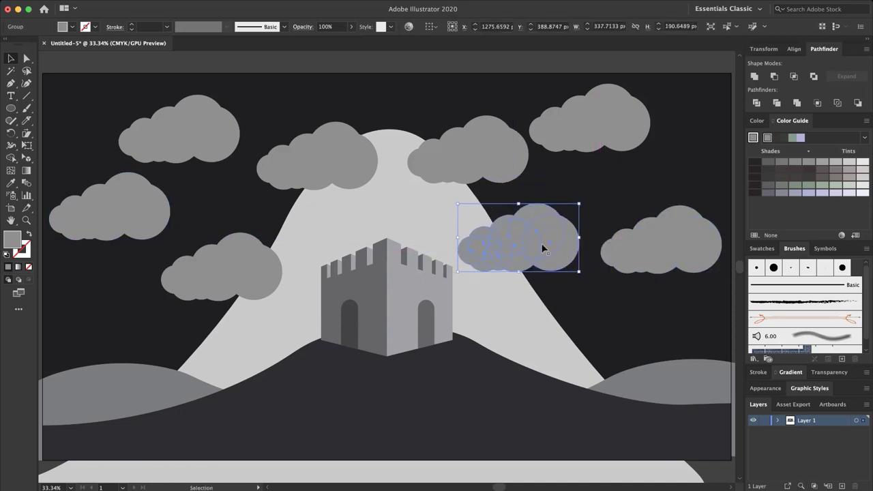
right_click(540, 254)
mouse_move(598, 386)
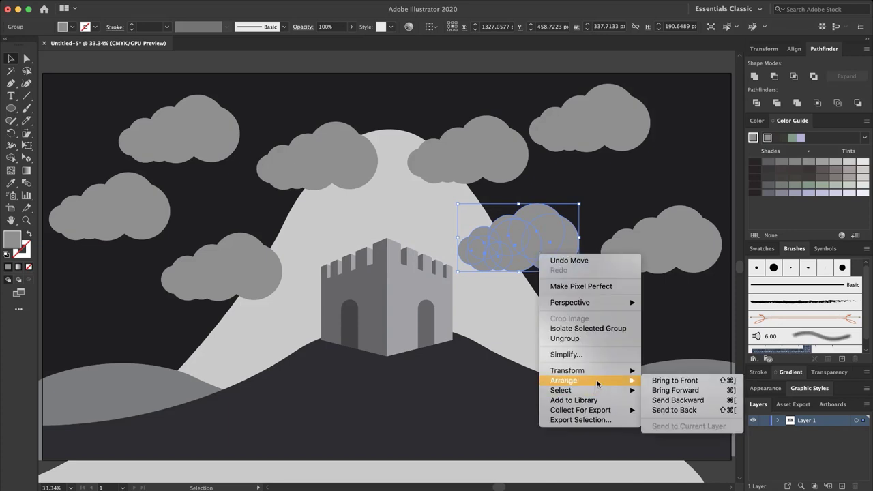
left_click(664, 410)
- Shrink the cloud on the mountain's upper-left slope and send the cloud left of the castle to the back
left_click(334, 164)
left_click_drag(377, 120, 332, 152)
right_click(226, 262)
mouse_move(246, 388)
left_click(361, 417)
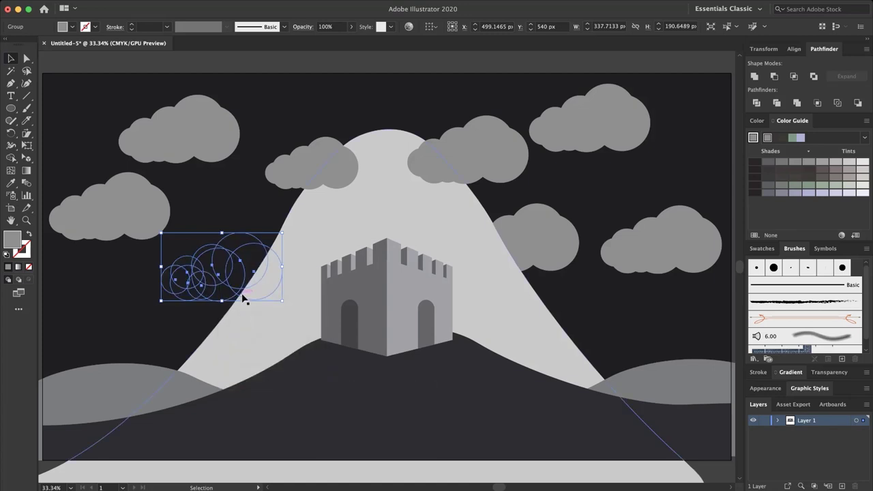
- Leave a single repositioned cloud in the upper-left sky, and shrink the upper-right cloud to about 223 × 126 px, shifted outward
left_click_drag(244, 298, 174, 174)
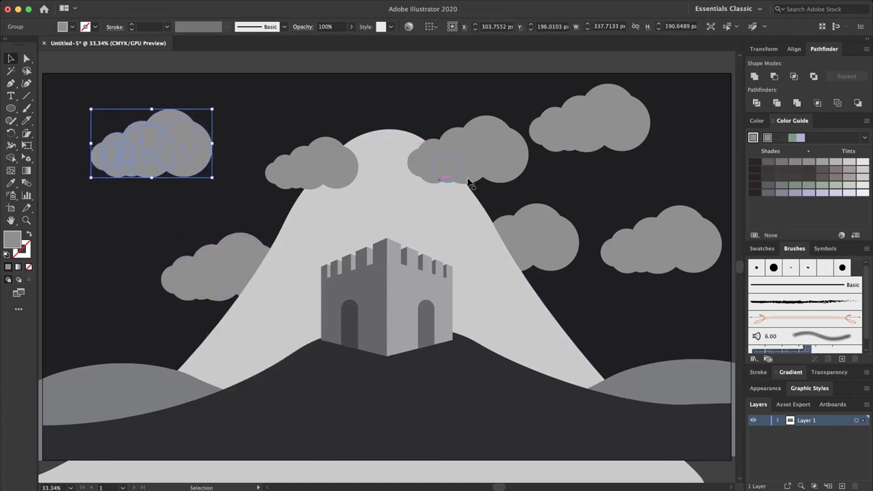
left_click(608, 129)
left_click_drag(608, 129, 675, 119)
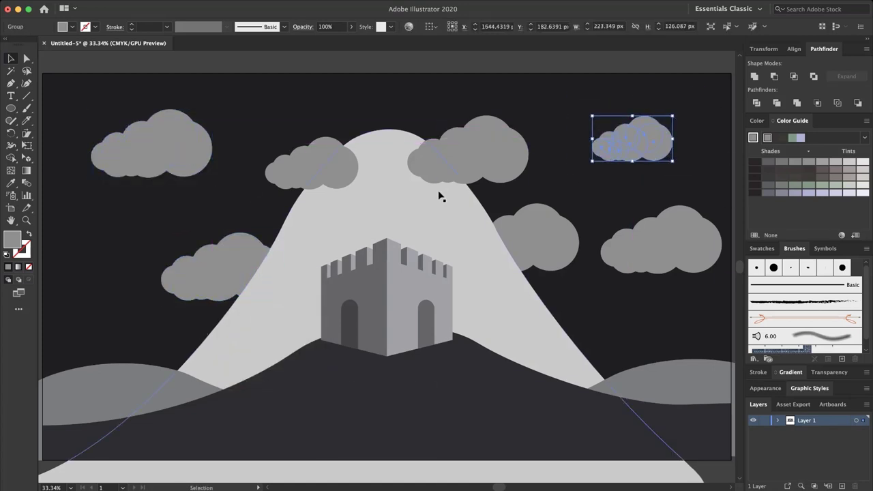
- Delete the cloud at the far right of the scene and slightly shrink the upper-left cloud
left_click(662, 238)
key("Delete")
left_click(163, 143)
left_click(227, 64)
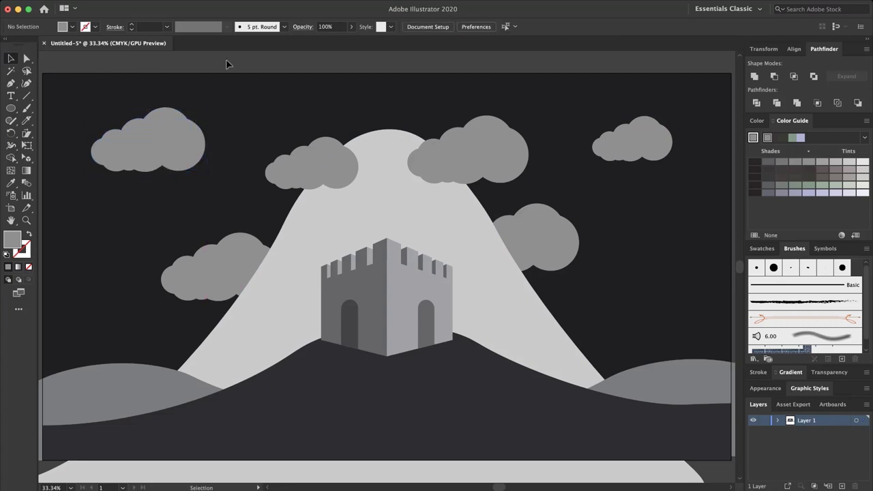
- Lower the opacity of the upper-left and upper-right clouds, and set the cloud on the mountain's upper-left slope to 71%
key("ctrl+z")
left_click(343, 86)
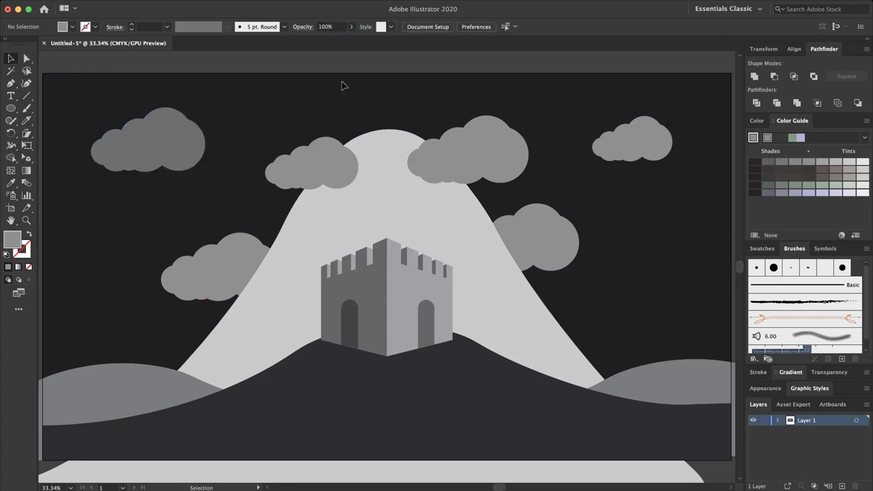
left_click(325, 168)
left_click(351, 27)
left_click_drag(355, 40, 338, 40)
left_click(660, 143)
left_click(472, 67)
- Make the cloud on the mountain's upper-right slope semi-transparent
key("ctrl+z")
left_click(351, 26)
left_click(418, 146)
left_click(351, 27)
left_click(398, 70)
- Raise the opacity of the two clouds that overlap the mountain's upper slopes
left_click(327, 160)
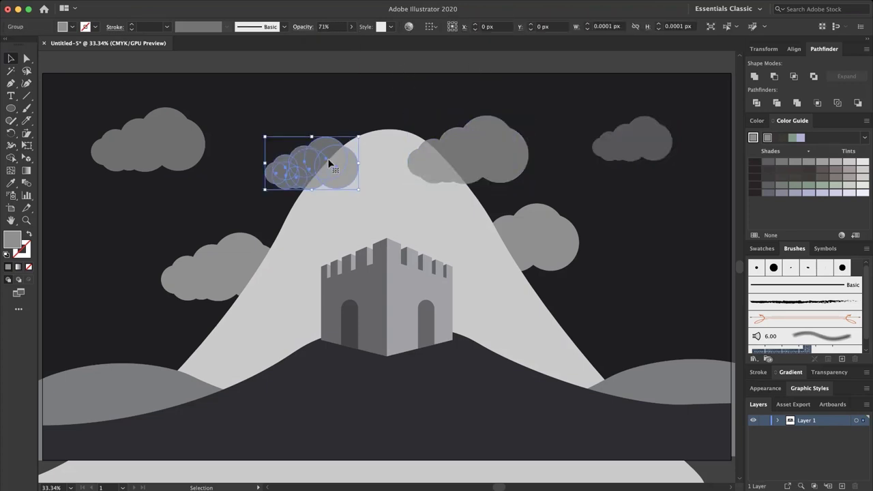
left_click(351, 27)
left_click(446, 149)
left_click(351, 27)
left_click(321, 96)
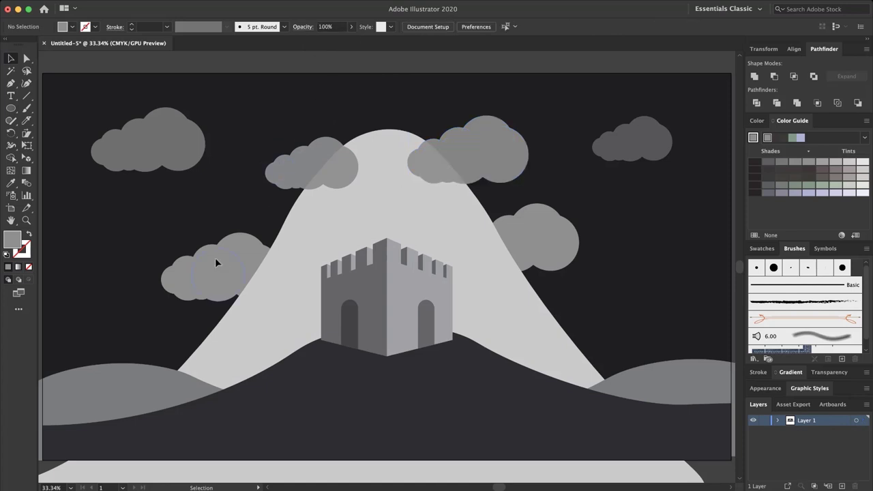
- Lower the opacity of the cloud left of the castle, and restore the cloud on the mountain's upper-right slope to full opacity
left_click(215, 257)
left_click(351, 26)
mouse_move(345, 40)
left_mouse_down()
mouse_move(321, 39)
mouse_move(334, 40)
left_mouse_up()
left_click(313, 98)
left_click(463, 154)
left_click(351, 26)
left_click(343, 97)
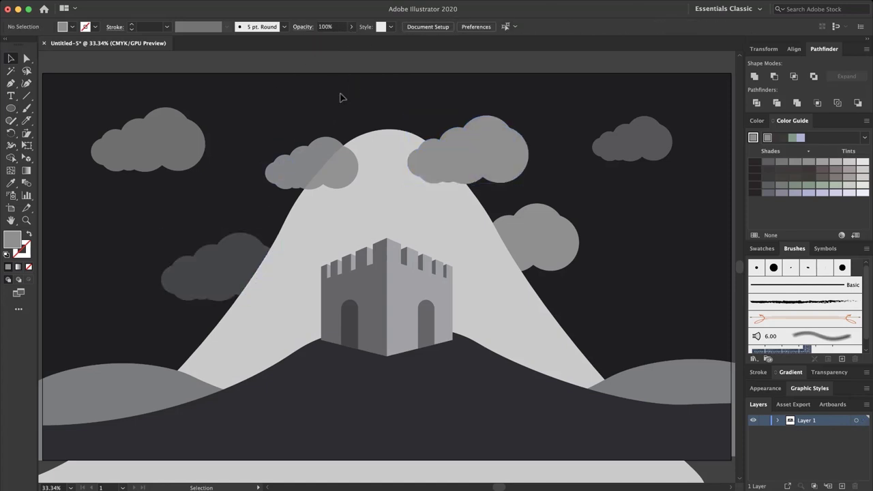
- Duplicate the castle onto the mountain's peak, shrinking the copy to about 77 × 69 px and nudging it slightly up
left_click(390, 281)
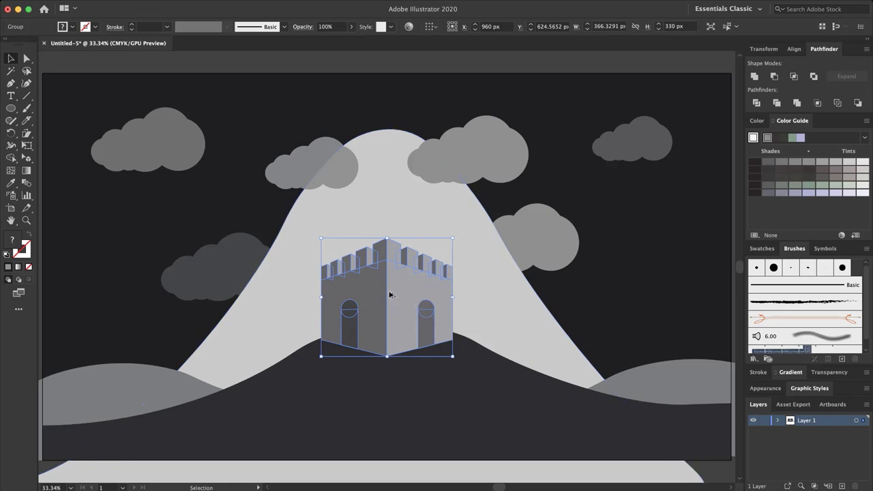
left_click_drag(390, 294, 389, 137)
left_click_drag(453, 80, 411, 129)
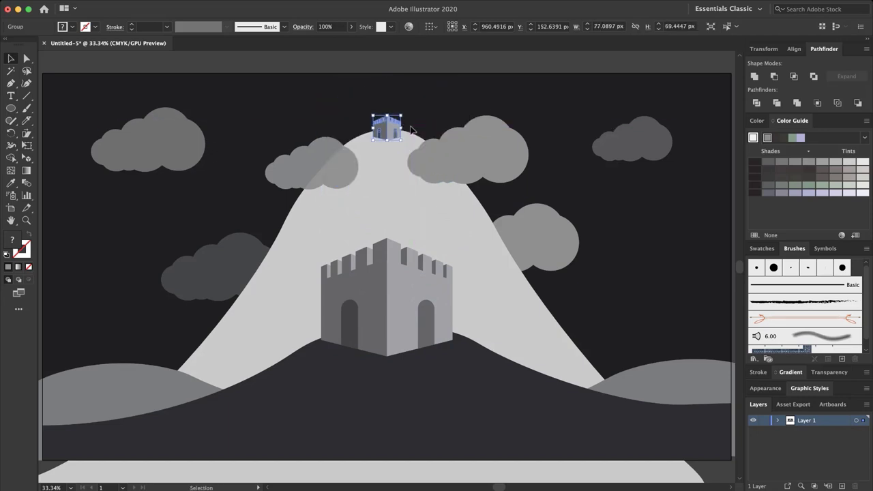
key("shift+Up")
key("shift+Up")
key("shift+Up")
- Send the small castle to the back so its base sits behind the mountain's peak
right_click(390, 133)
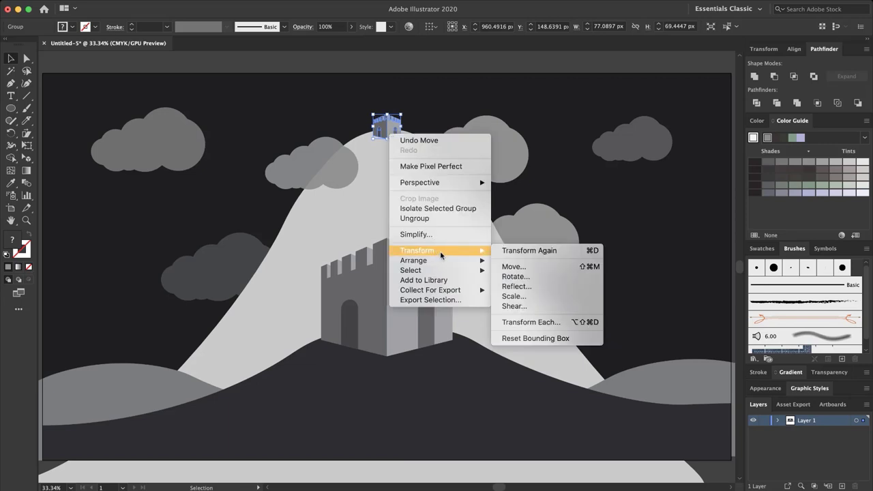
mouse_move(444, 261)
left_click(513, 291)
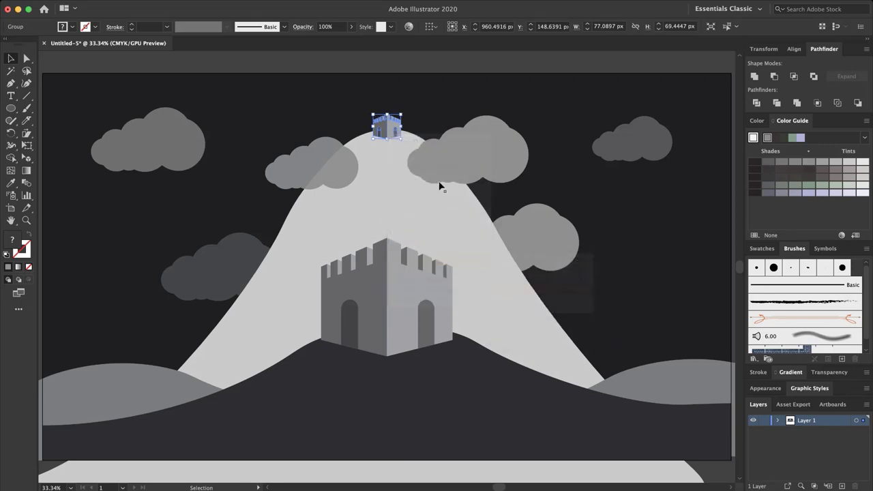
- Bring the small castle forward one level and raise it slightly above the mountain's peak
right_click(395, 124)
mouse_move(456, 251)
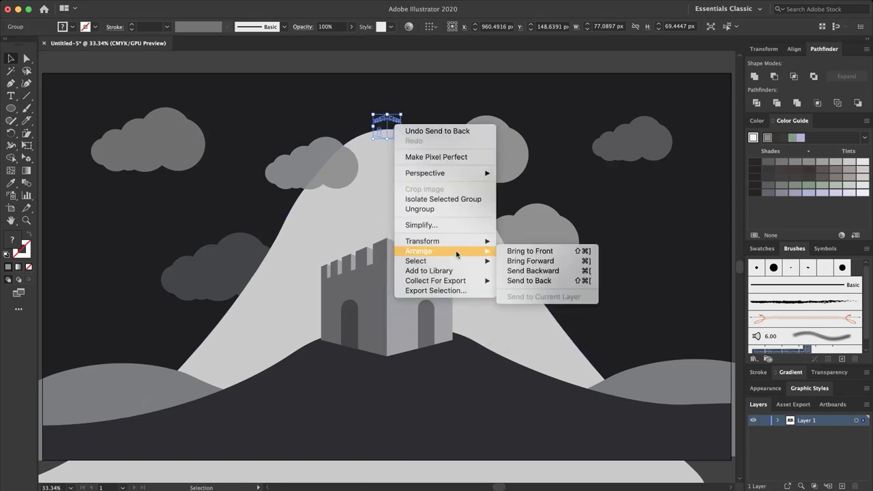
left_click(532, 261)
left_click(429, 72)
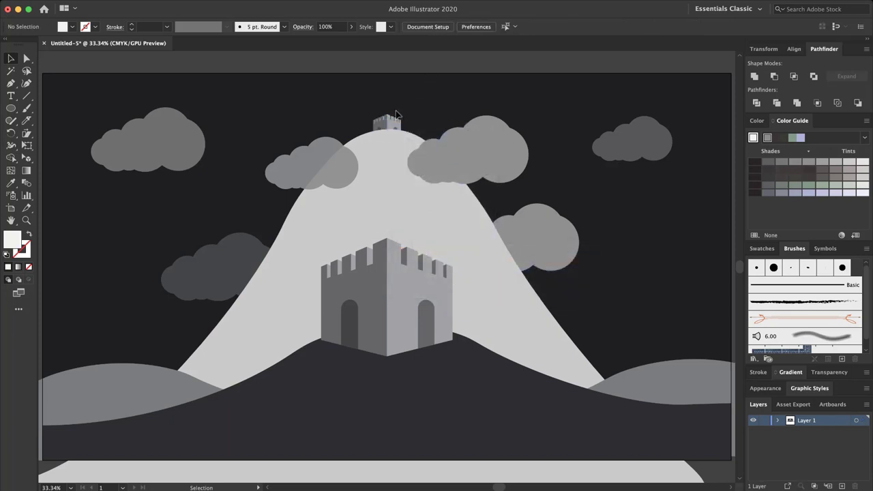
left_click_drag(389, 131, 389, 125)
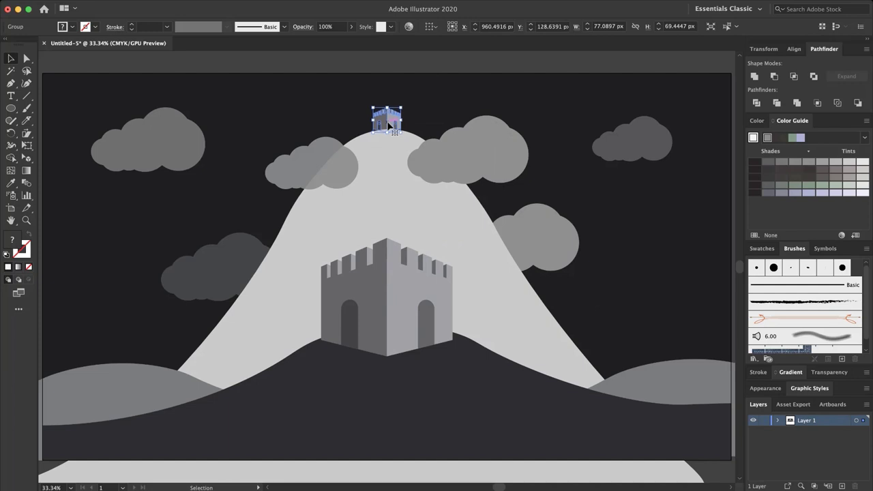
left_click(432, 68)
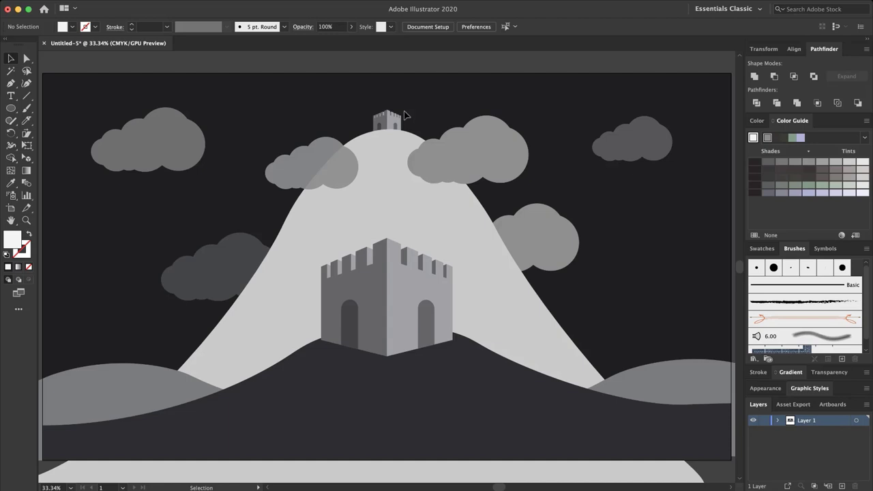
- Draw a white circle about 3.6 px wide in the dark sky left of the small castle
key("z")
left_click_drag(312, 103, 414, 146)
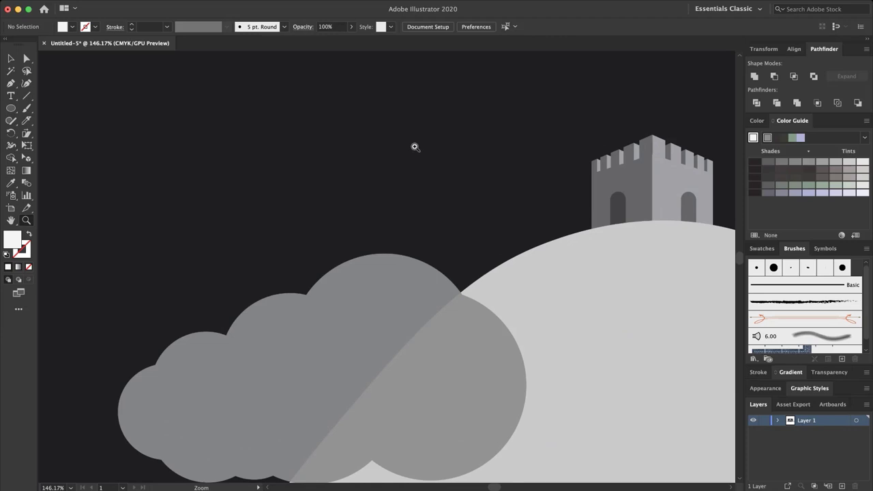
left_click(20, 110)
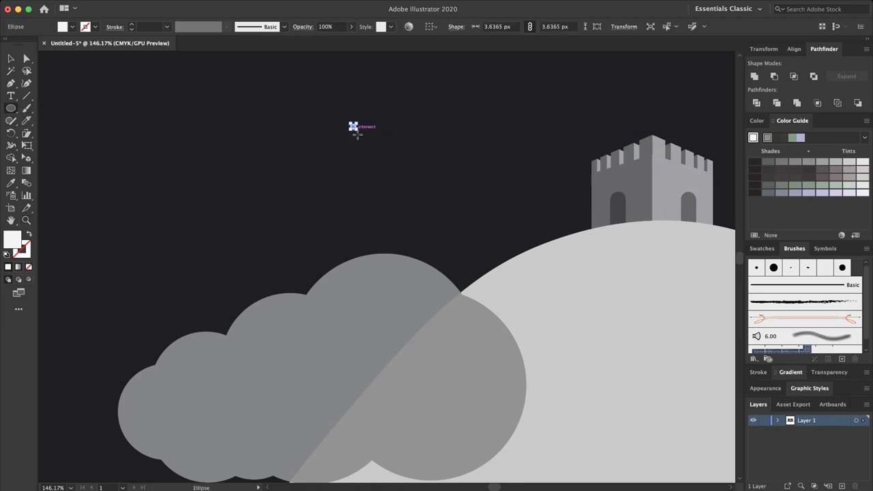
left_click(11, 59)
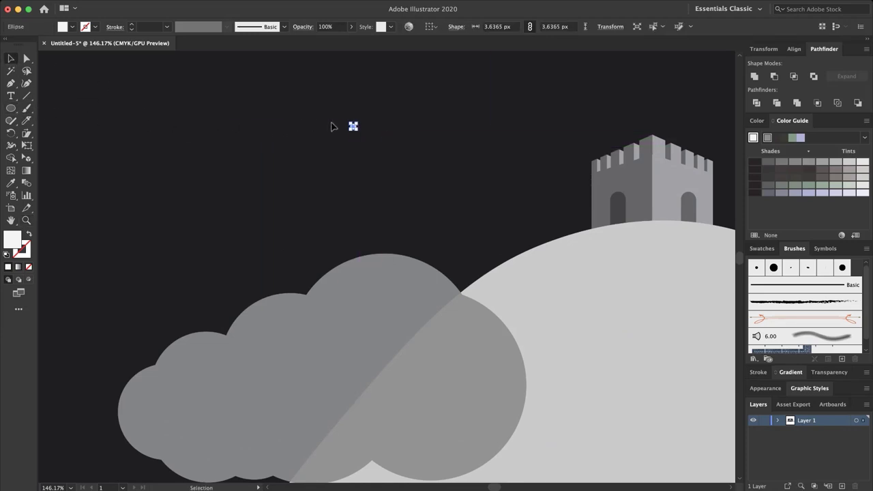
- Apply a white Outer Glow to the small circle in Normal mode with 100% opacity and a 2 px blur
key("z")
left_click_drag(353, 127, 613, 129)
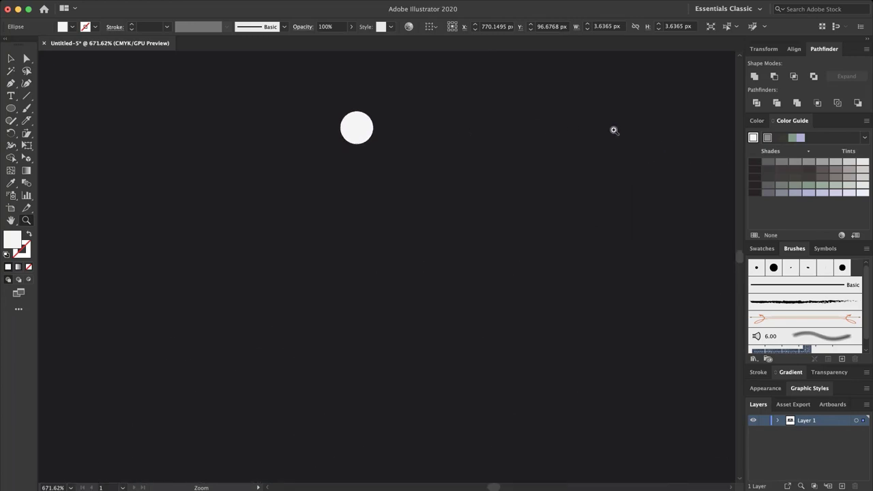
scroll(443, 167, "up", 2)
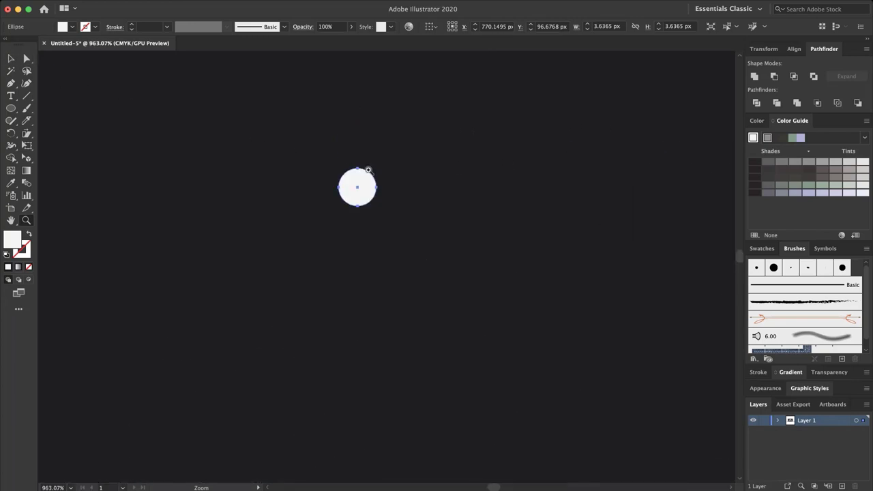
left_click_drag(368, 169, 471, 177)
left_click(11, 59)
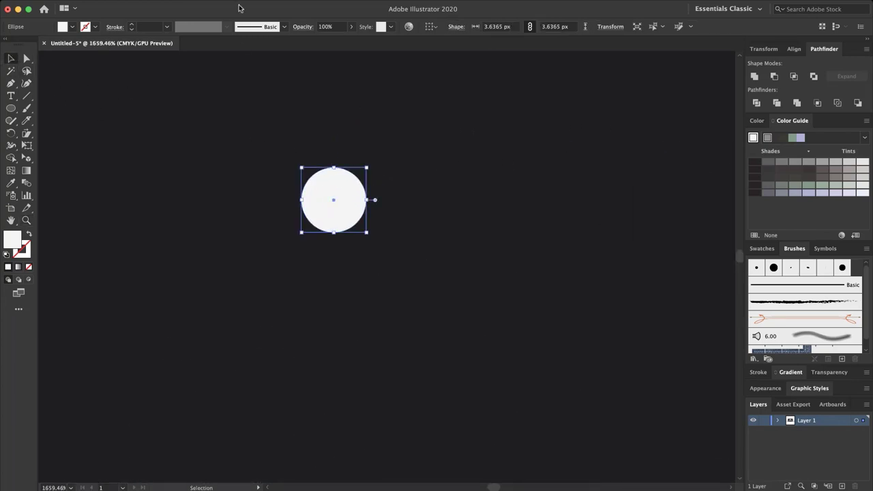
left_click(215, 6)
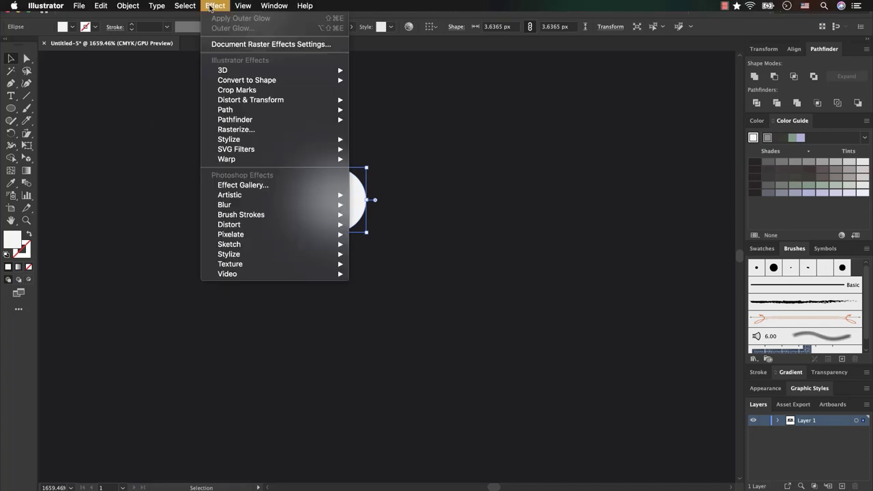
mouse_move(251, 141)
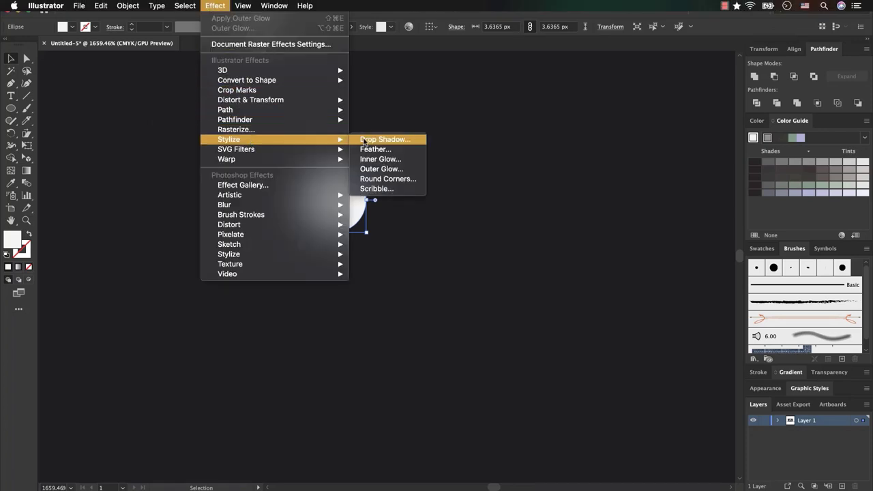
left_click(374, 169)
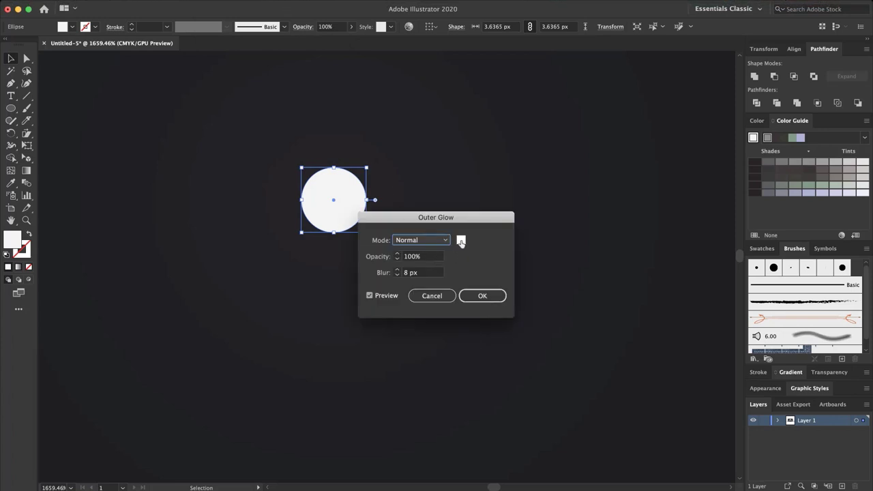
left_click(398, 276)
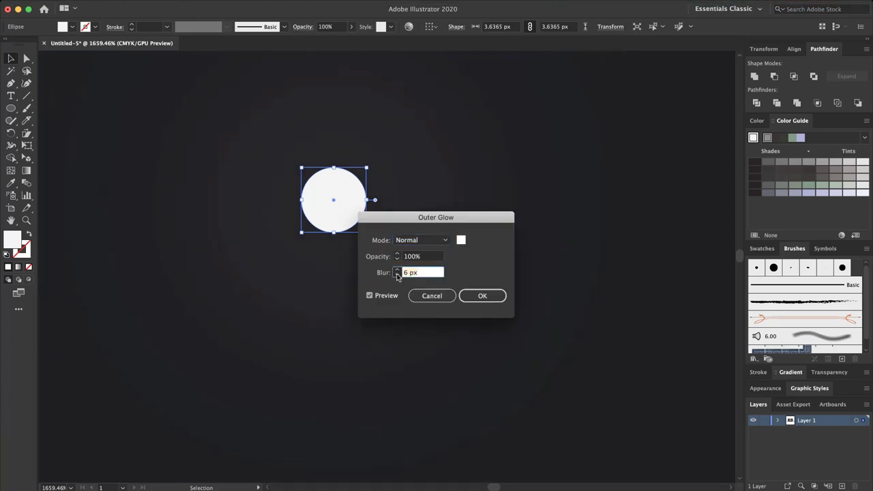
left_click(397, 275)
left_click(397, 276)
left_click(397, 276)
left_click(397, 275)
left_click(397, 276)
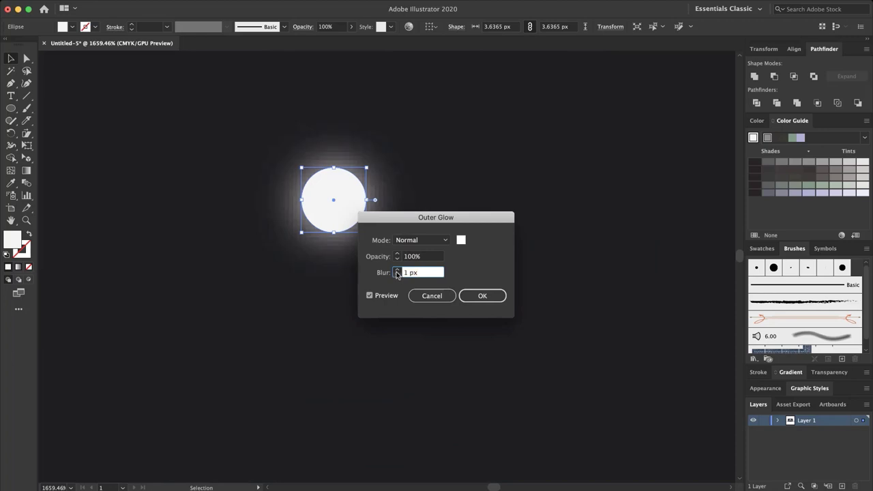
left_click(398, 270)
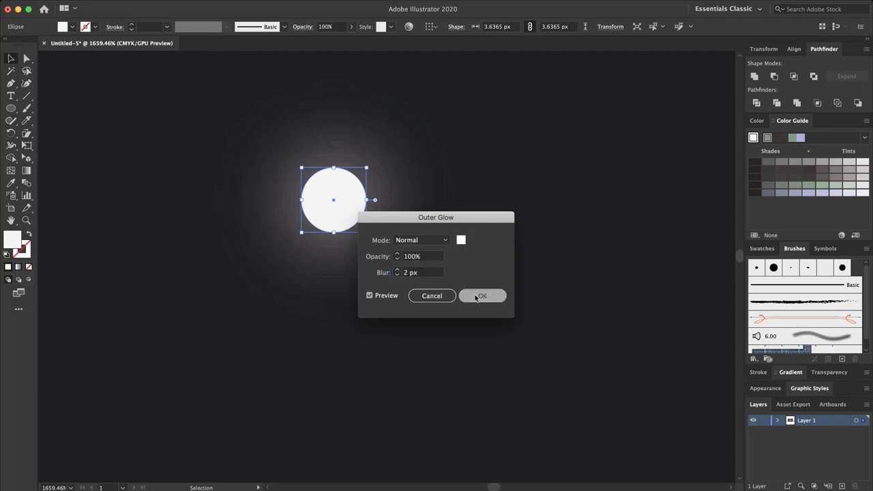
left_click(482, 295)
- Create a Pattern Brush from the glowing circle with its spacing set to 400%
key("z")
left_click(533, 274, "alt")
left_click(371, 279, "alt")
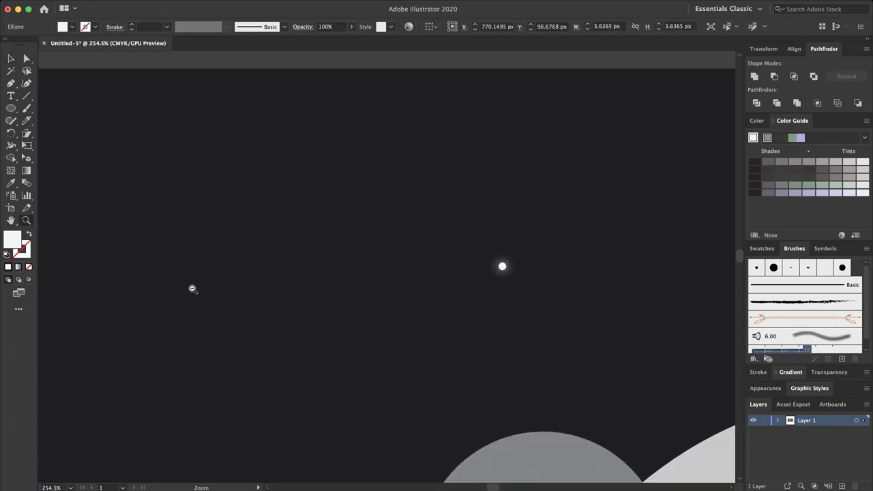
left_click(191, 289, "alt")
left_click(452, 292, "alt")
scroll(534, 292, "right", 3)
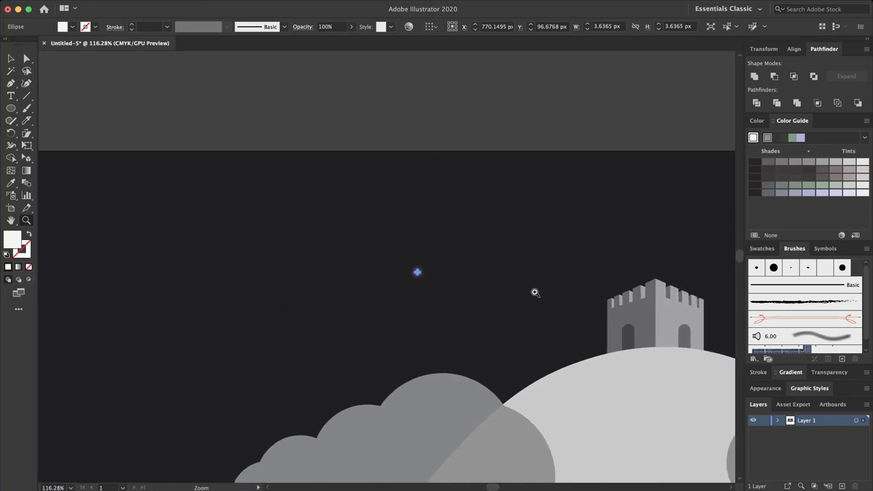
left_click(435, 288, "alt")
left_click(435, 288, "alt")
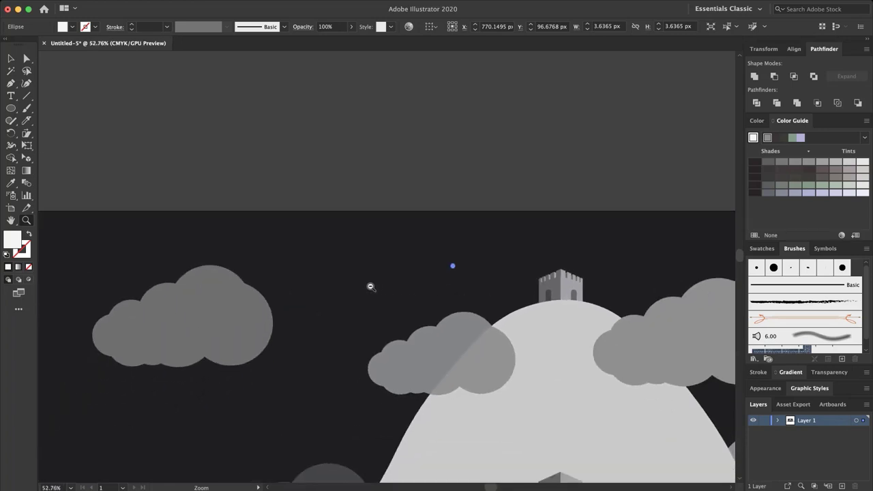
scroll(386, 288, "down", 3)
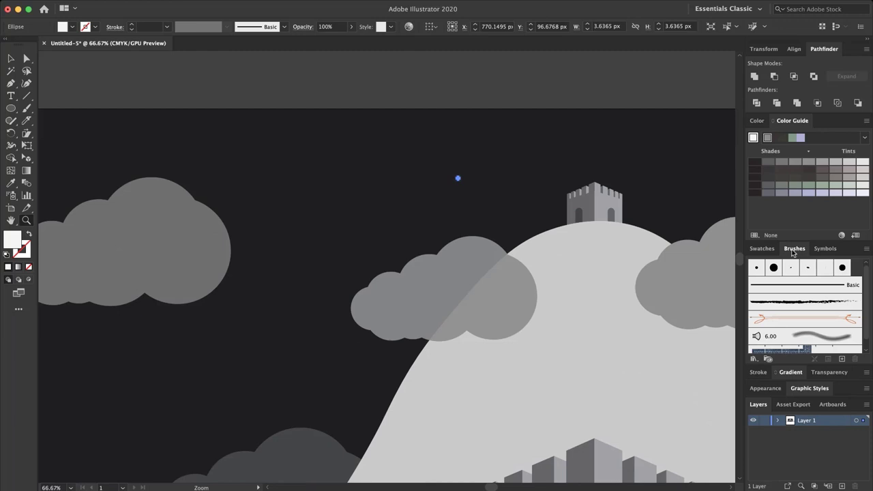
left_click(842, 359)
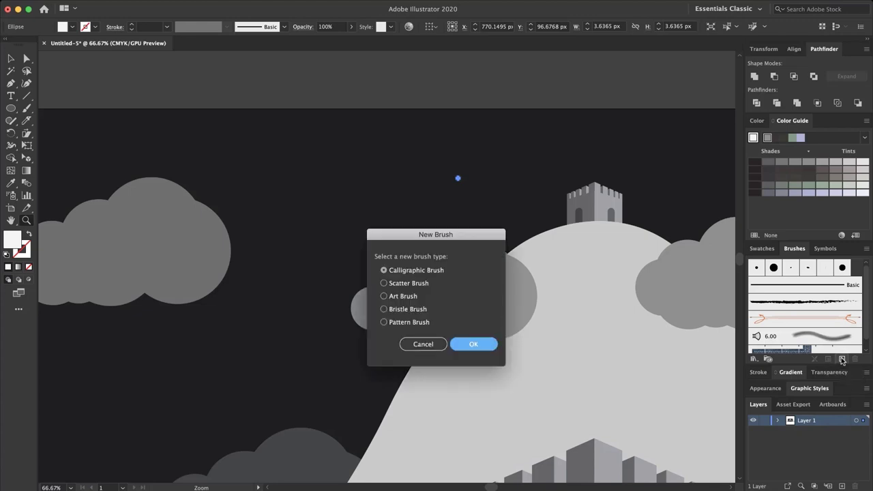
left_click(396, 325)
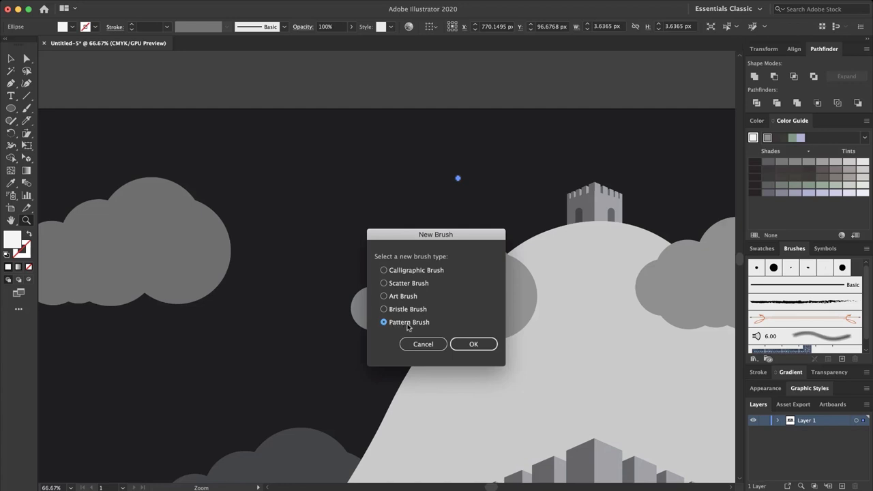
left_click(463, 345)
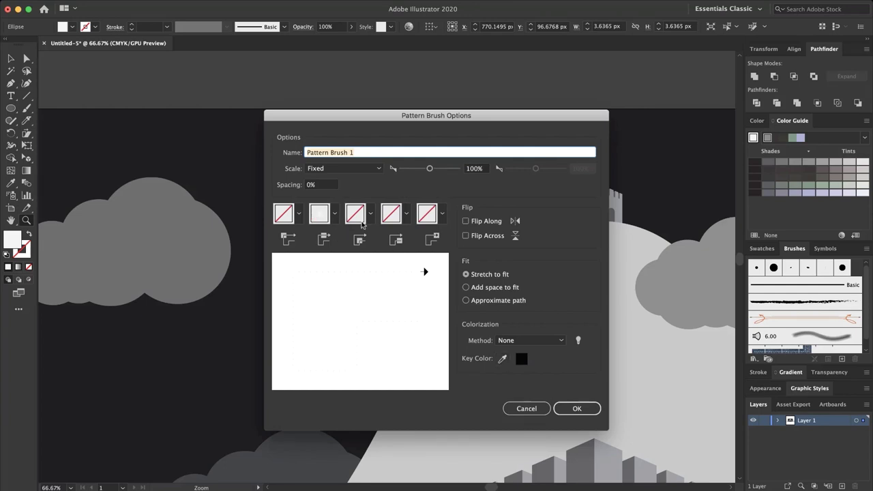
left_click(317, 188)
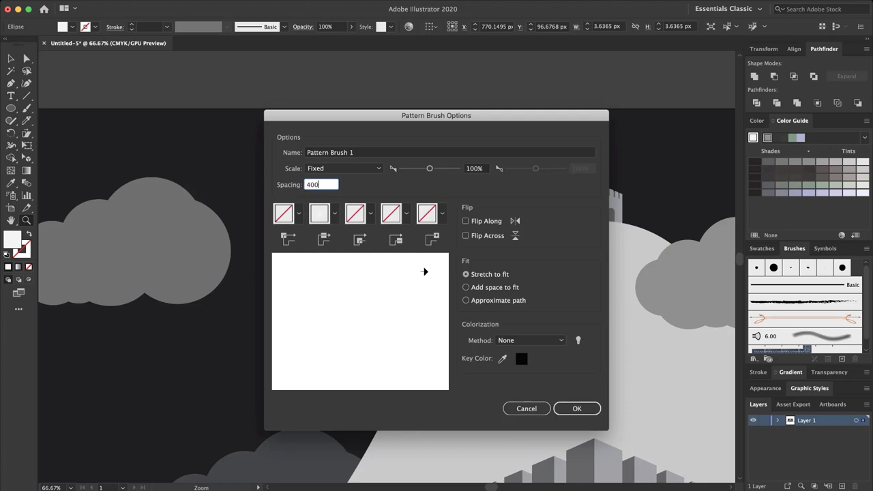
key("Tab")
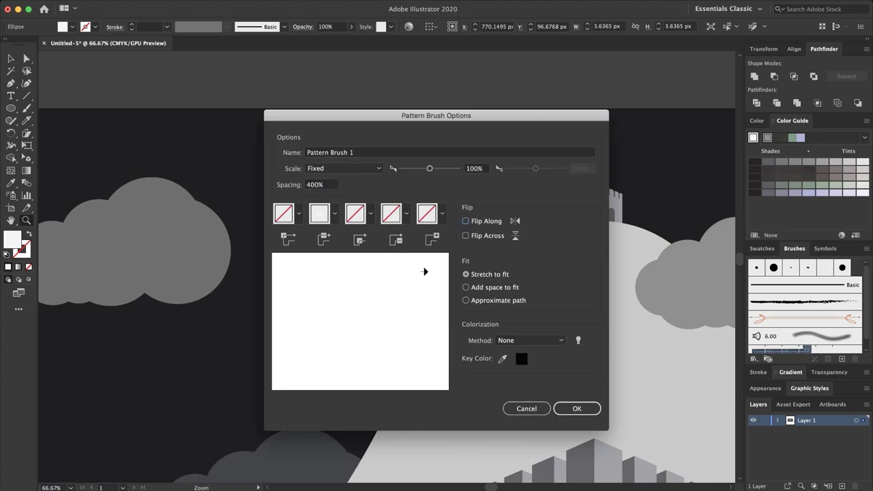
left_click(577, 408)
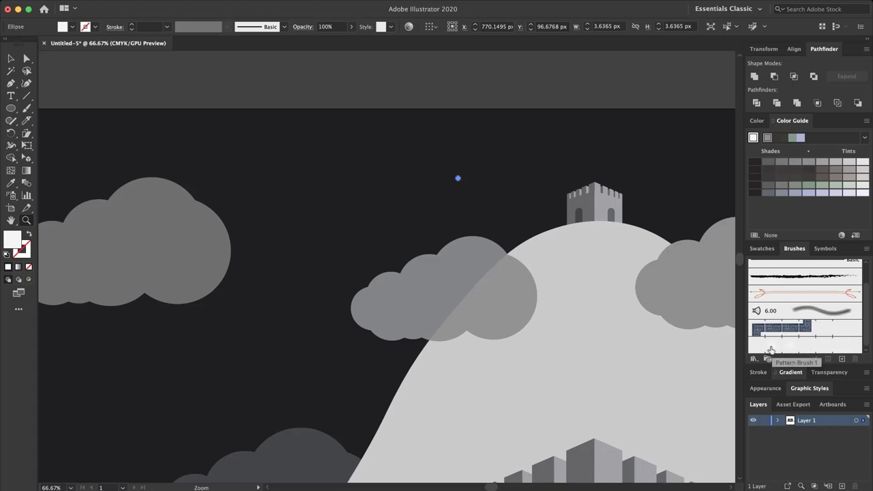
- Try painting a curved trail of stars with the new pattern brush in the sky left of the small castle, and undo it
left_click(27, 108)
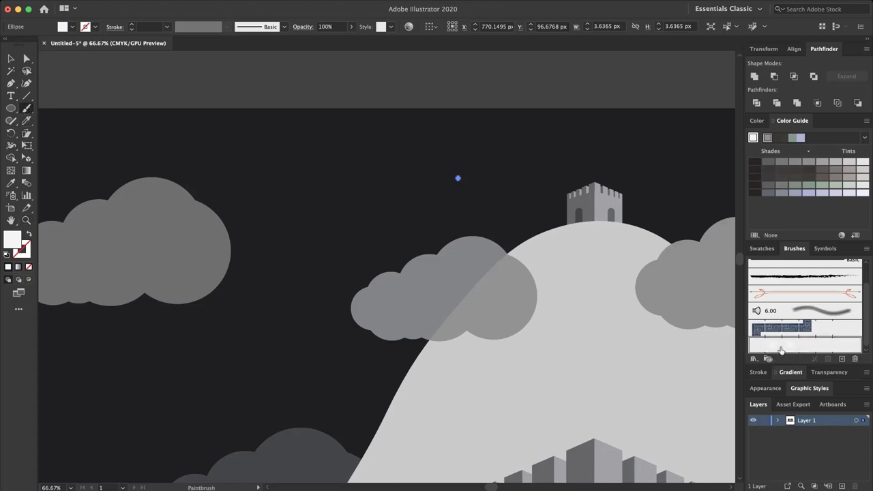
left_click_drag(270, 300, 465, 146)
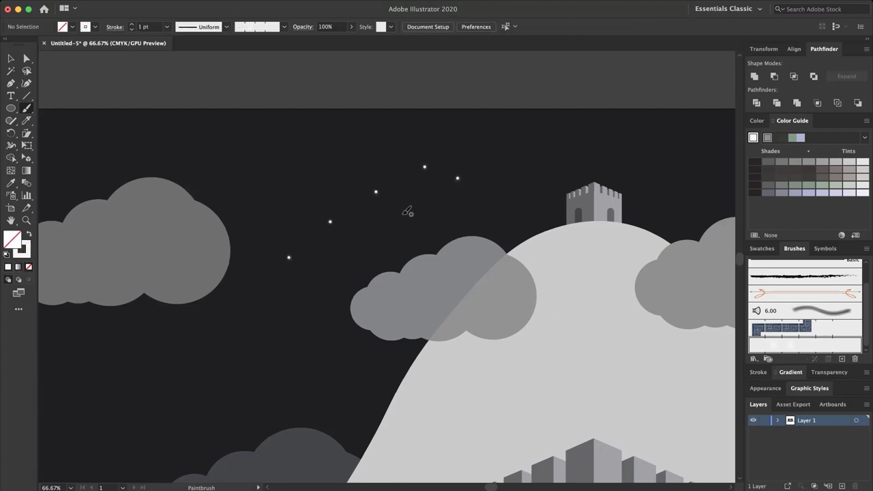
key("ctrl+z")
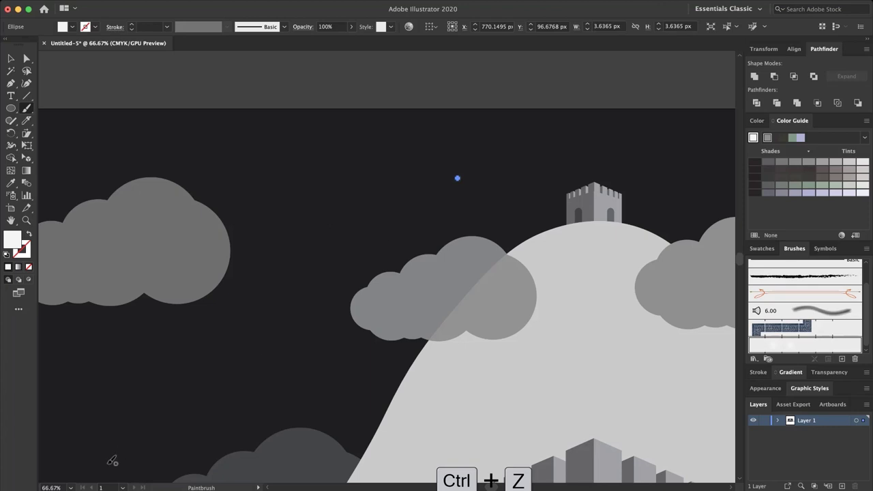
- Add a new layer above Layer 1, with the whole artboard in view
left_click(69, 488)
left_click(85, 476)
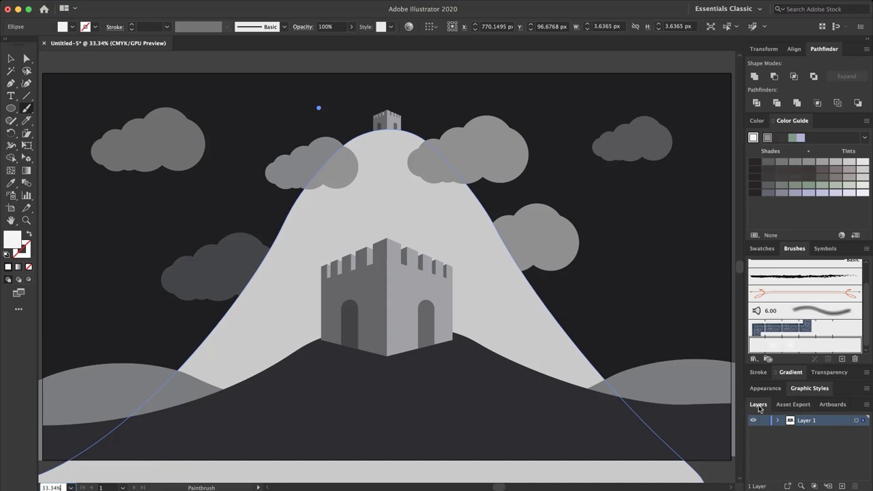
left_click(842, 486)
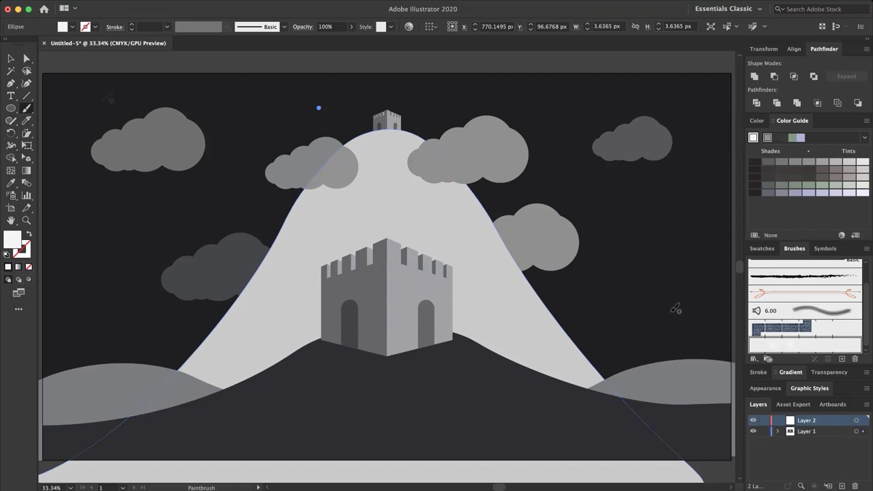
- Paint winding star strokes across the dark sky around the clouds and on both sides of the mountain on Layer 2
mouse_move(714, 341)
left_mouse_down()
mouse_move(657, 314)
mouse_move(639, 241)
mouse_move(650, 215)
mouse_move(525, 173)
mouse_move(626, 84)
mouse_move(717, 172)
mouse_move(667, 89)
mouse_move(498, 109)
mouse_move(439, 104)
mouse_move(349, 133)
left_mouse_up()
mouse_move(262, 204)
left_mouse_down()
mouse_move(138, 214)
mouse_move(88, 295)
mouse_move(85, 346)
mouse_move(176, 333)
mouse_move(103, 246)
mouse_move(61, 161)
mouse_move(137, 88)
left_mouse_up()
mouse_move(229, 136)
left_mouse_down()
mouse_move(210, 177)
mouse_move(78, 204)
left_mouse_up()
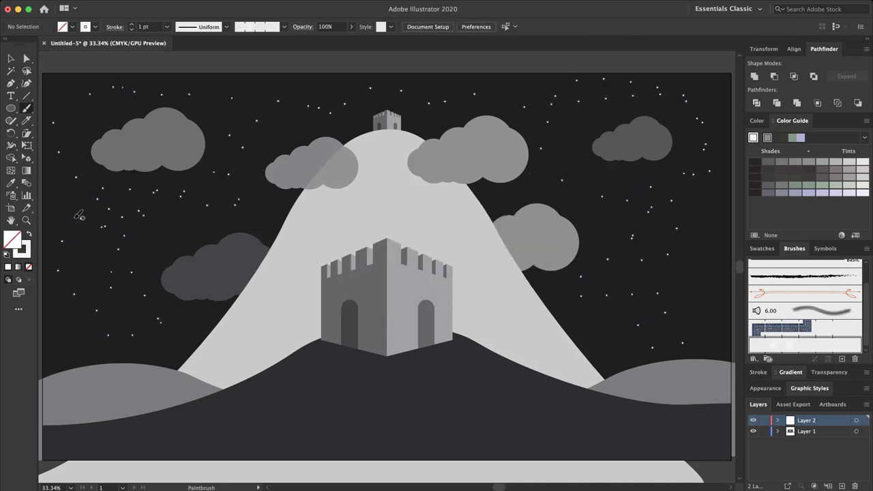
mouse_move(71, 303)
left_mouse_down()
mouse_move(64, 344)
mouse_move(184, 313)
mouse_move(229, 229)
mouse_move(88, 174)
mouse_move(191, 82)
mouse_move(490, 100)
mouse_move(598, 171)
mouse_move(720, 191)
mouse_move(719, 321)
mouse_move(689, 212)
mouse_move(603, 86)
mouse_move(607, 95)
left_mouse_up()
left_click_drag(727, 168, 695, 223)
left_click(70, 104)
left_click(89, 125)
mouse_move(69, 139)
left_mouse_down()
mouse_move(202, 108)
mouse_move(394, 79)
mouse_move(307, 92)
mouse_move(433, 81)
left_mouse_up()
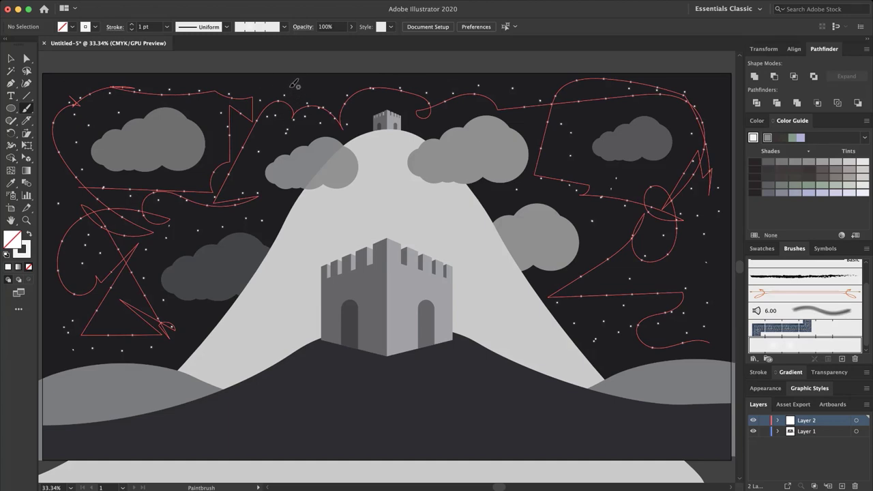
key("v")
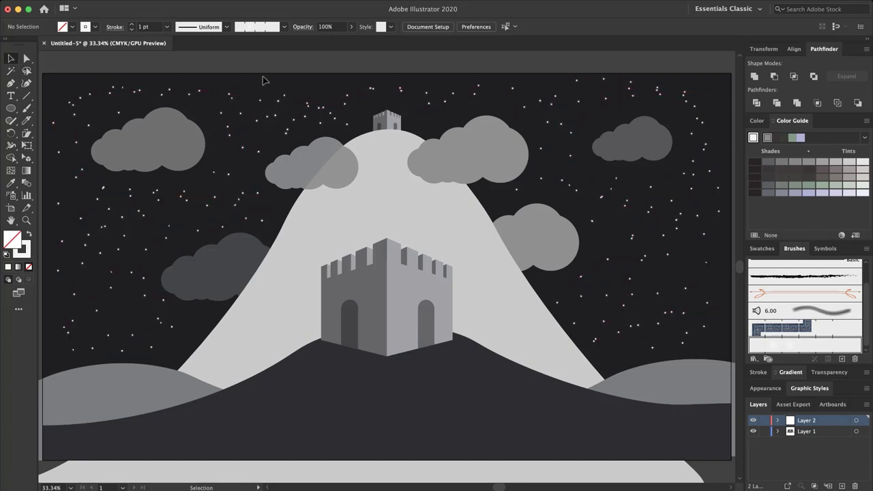
- Select all the star strokes on Layer 2 and lower their opacity to 77%
left_click(754, 422)
left_click(864, 422)
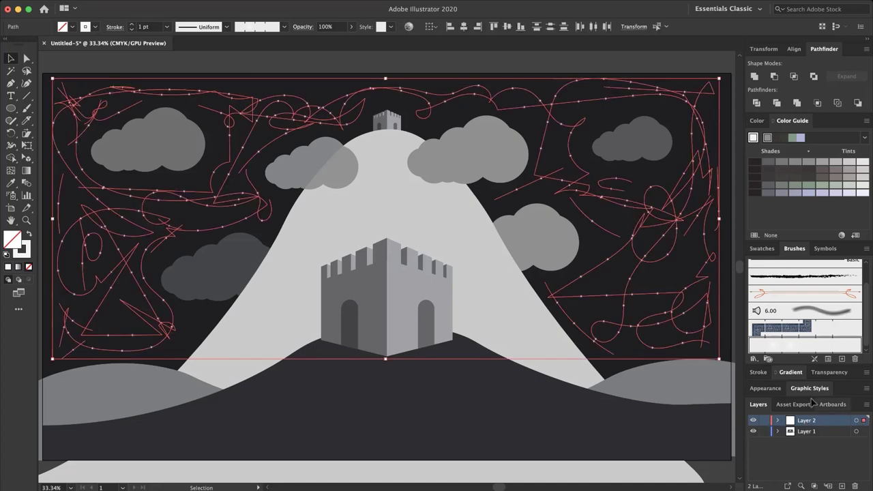
left_click(350, 29)
left_click_drag(348, 40, 341, 40)
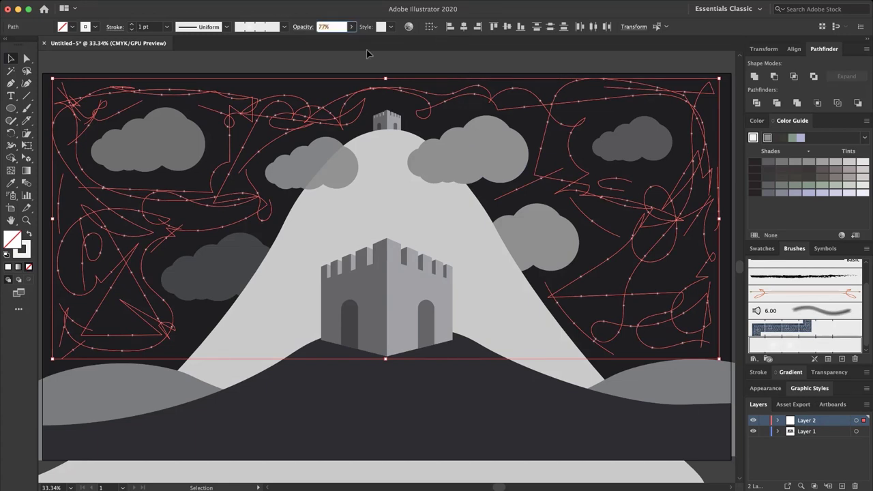
left_click(358, 62)
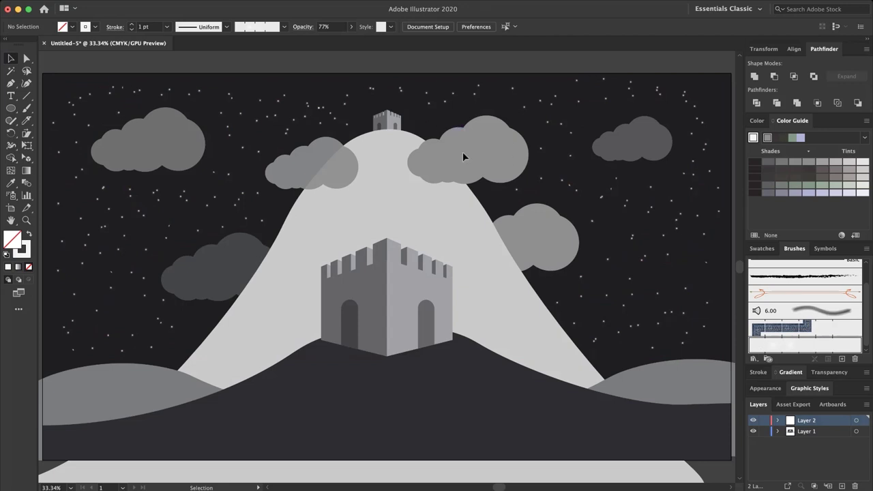
- Reselect everything on Layer 2 and set the star strokes' opacity to 63%
left_click(860, 421)
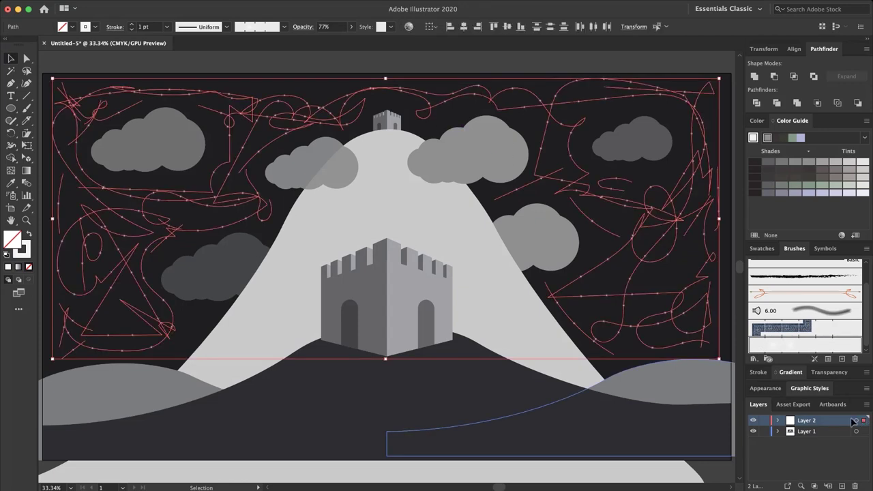
left_click(350, 27)
left_click(332, 41)
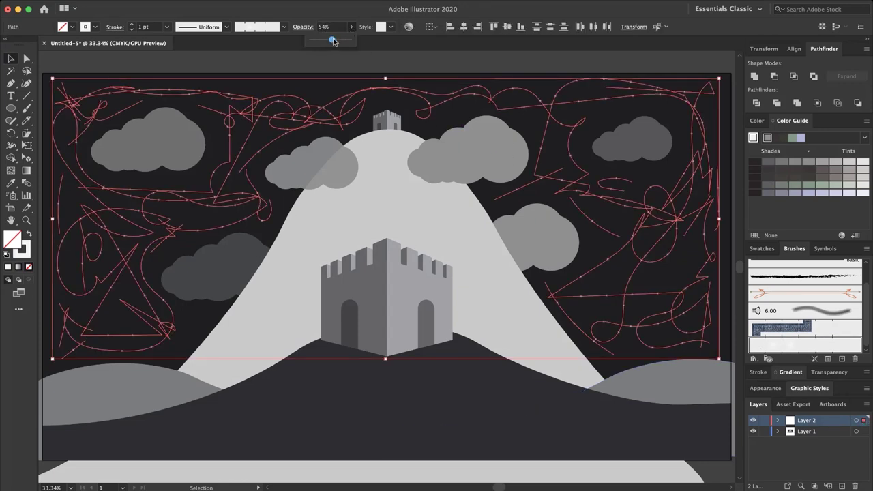
left_click_drag(332, 40, 336, 40)
left_click(314, 66)
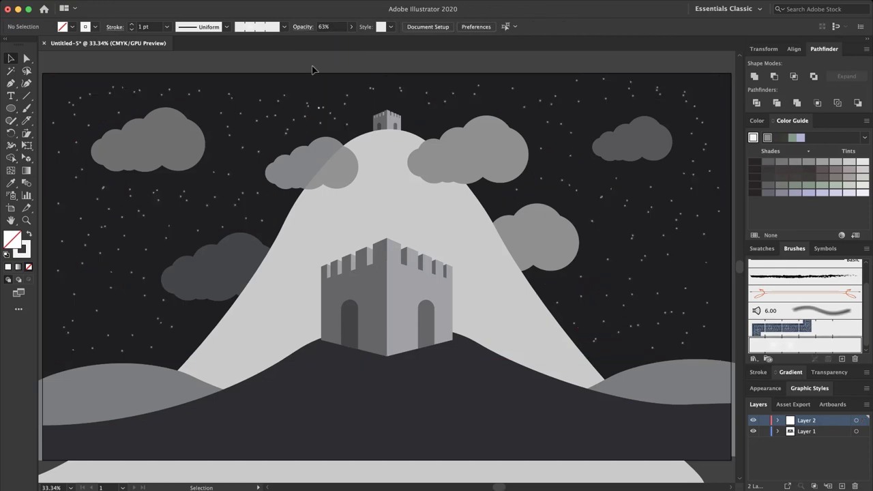
- Delete the stray white ellipse in the sky above the cloud that overlaps the mountain's upper slope, with the whole artboard back in view
key("z")
left_click_drag(318, 107, 581, 107)
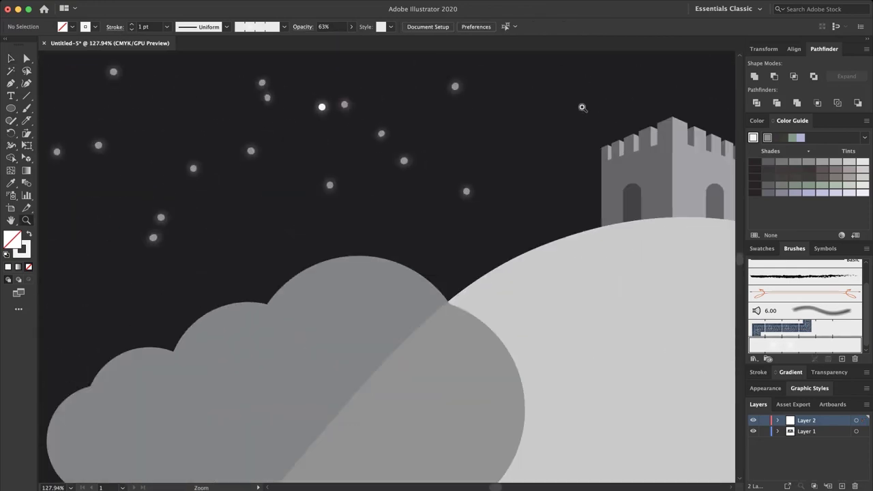
left_click(12, 60)
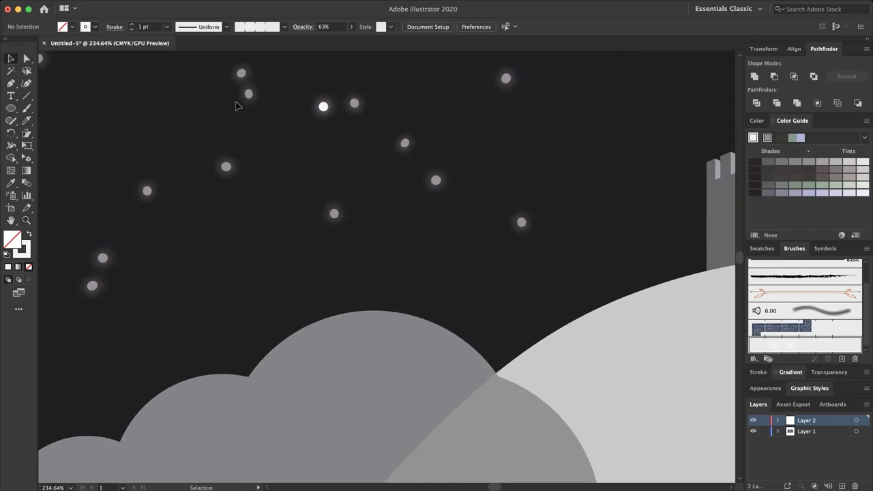
left_click(323, 107)
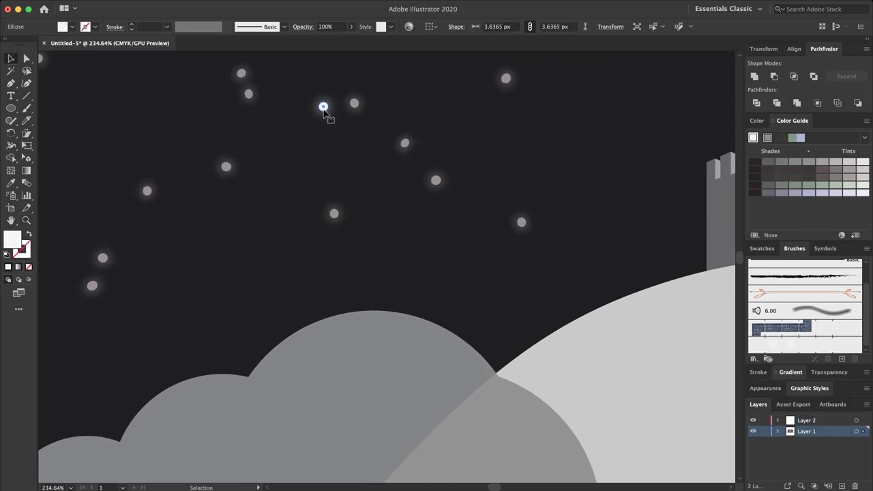
key("Delete")
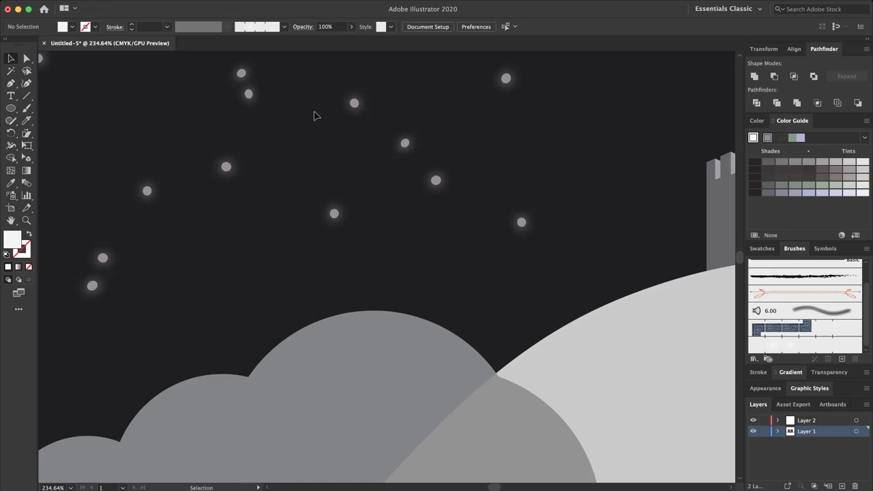
left_click(71, 485)
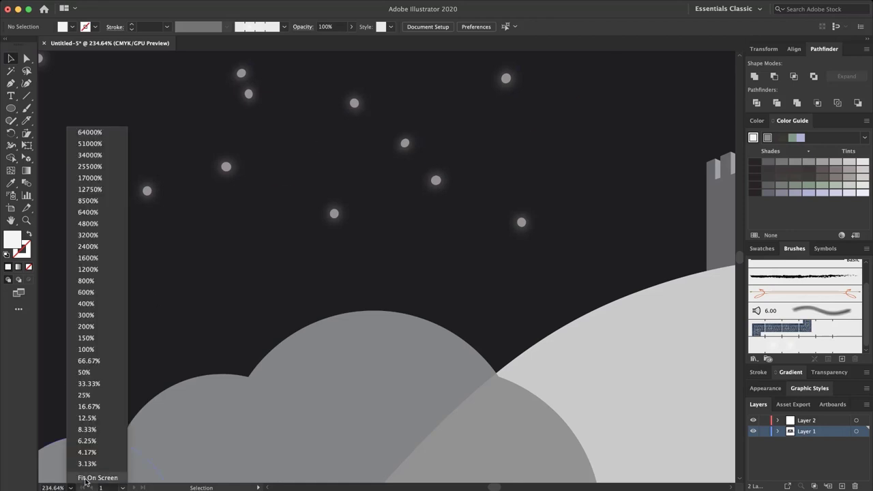
left_click(95, 477)
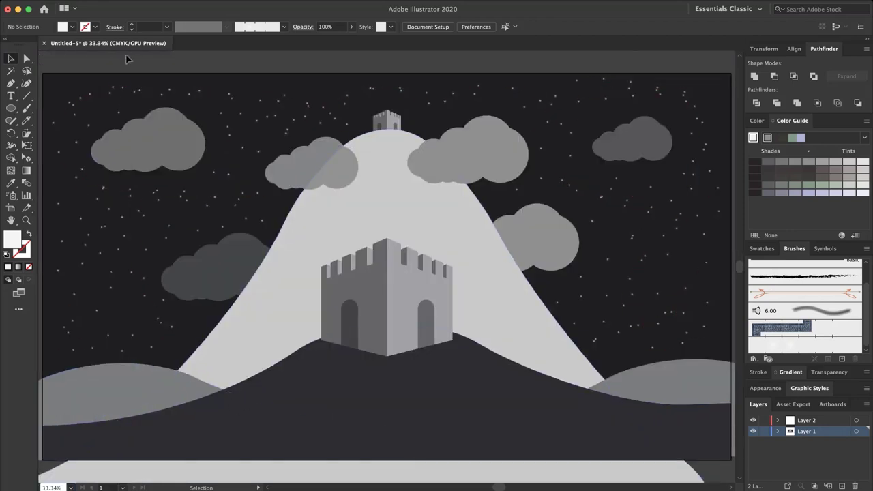
- Select the long winding star strokes on Layer 2 and set their opacity to 100%, leaving nothing selected
key("super+a")
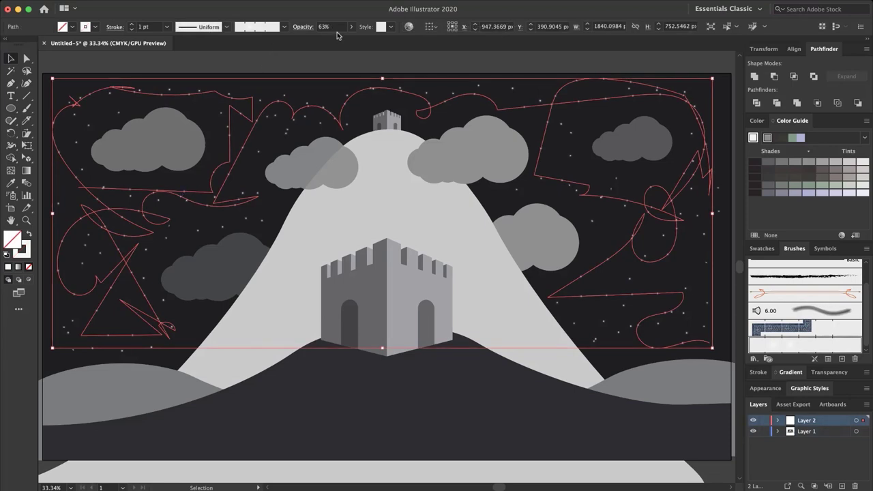
key("Delete")
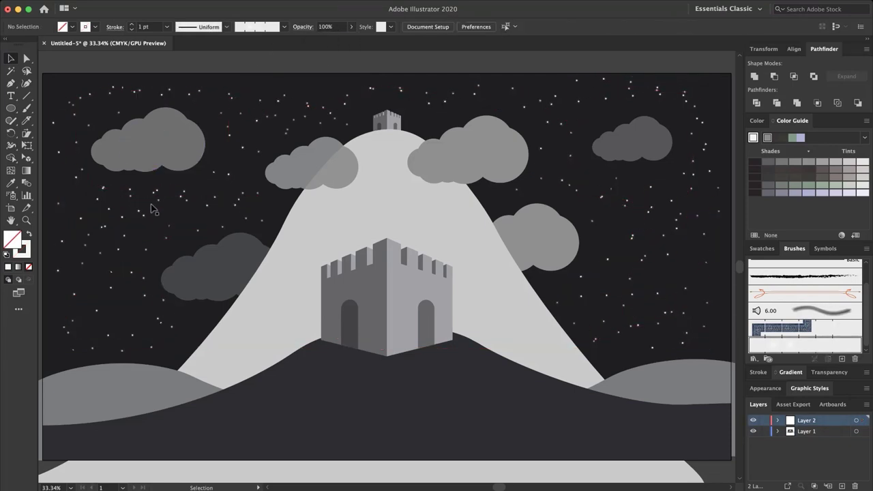
key("ctrl+z")
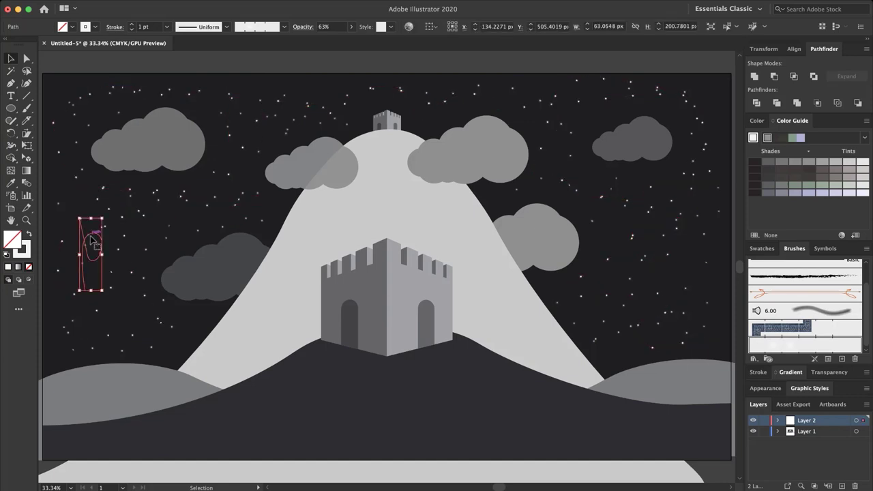
key("ctrl+shift+z")
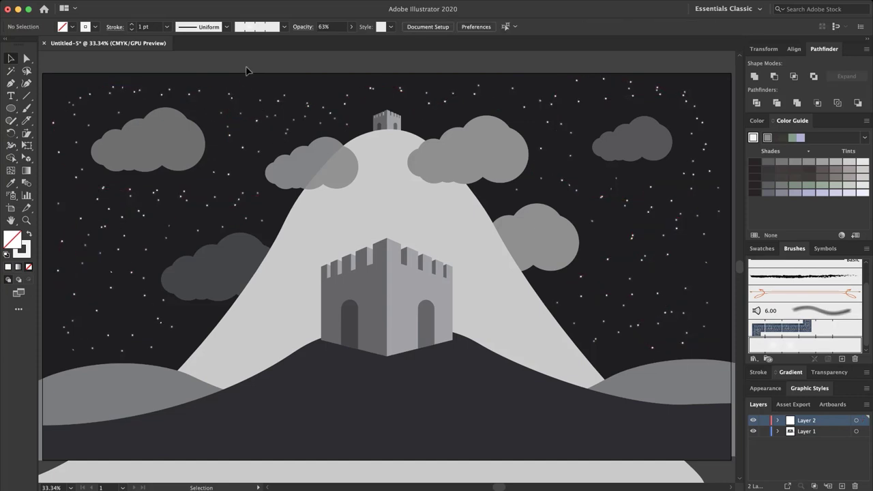
- Examine the overall composition, including the shapes beyond the artboard edges, and look closer at the castles, clouds and starry sky
key("z")
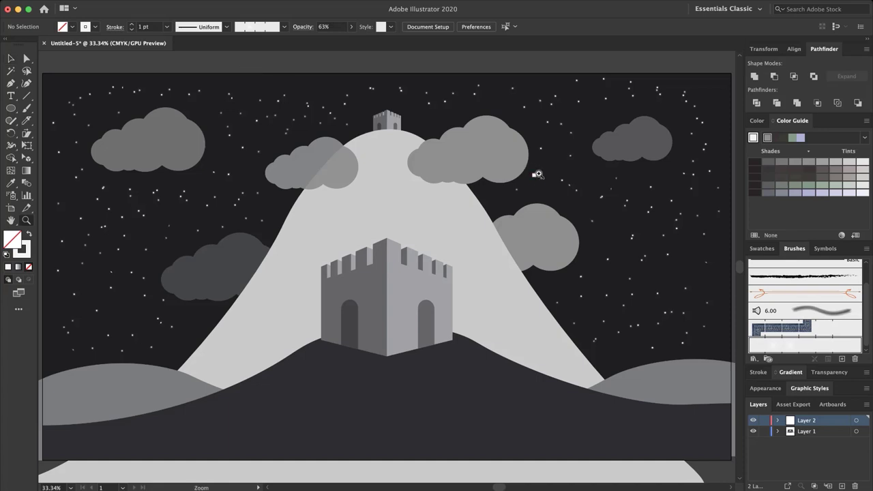
left_click_drag(536, 189, 514, 189)
scroll(514, 190, "right", 5)
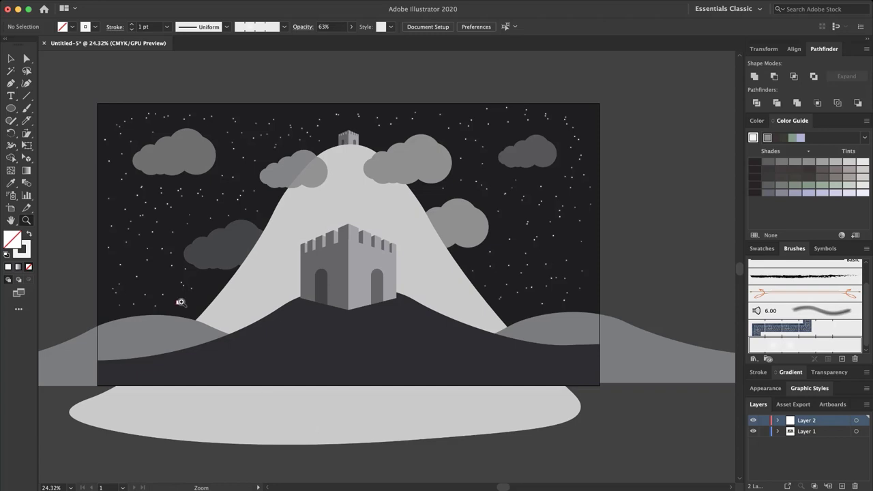
left_click(10, 59)
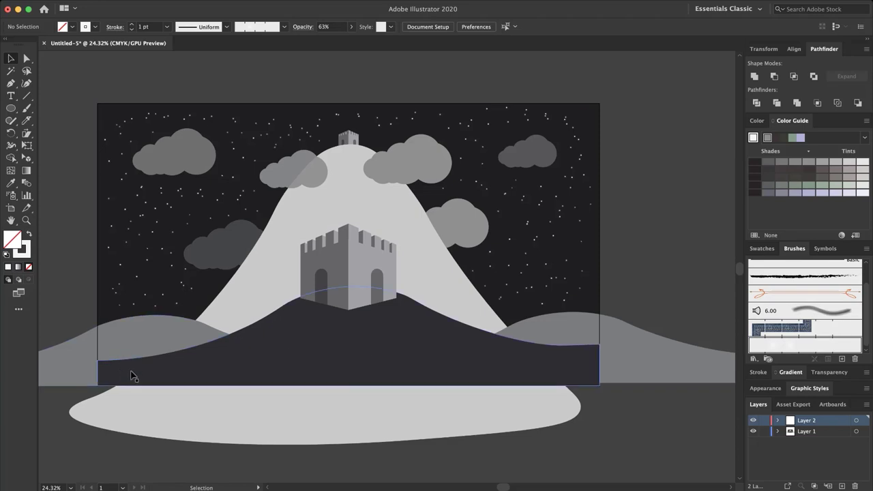
key("z")
left_click_drag(426, 208, 491, 206)
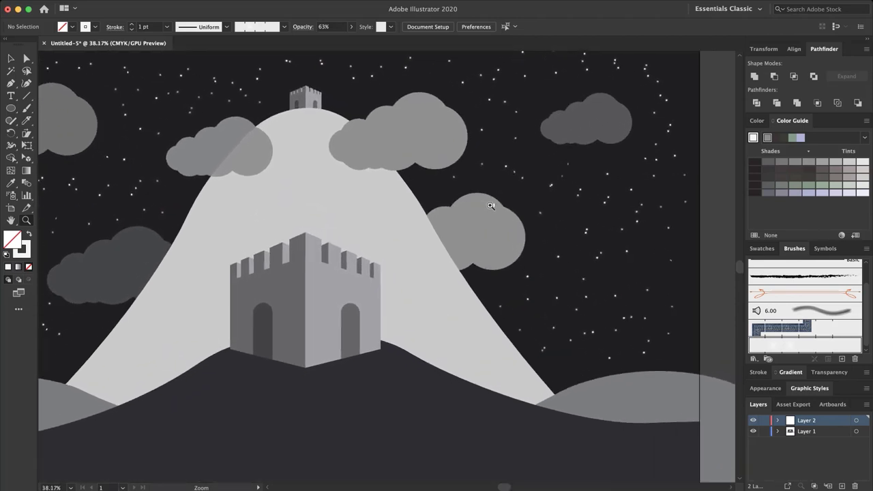
scroll(490, 206, "left", 5)
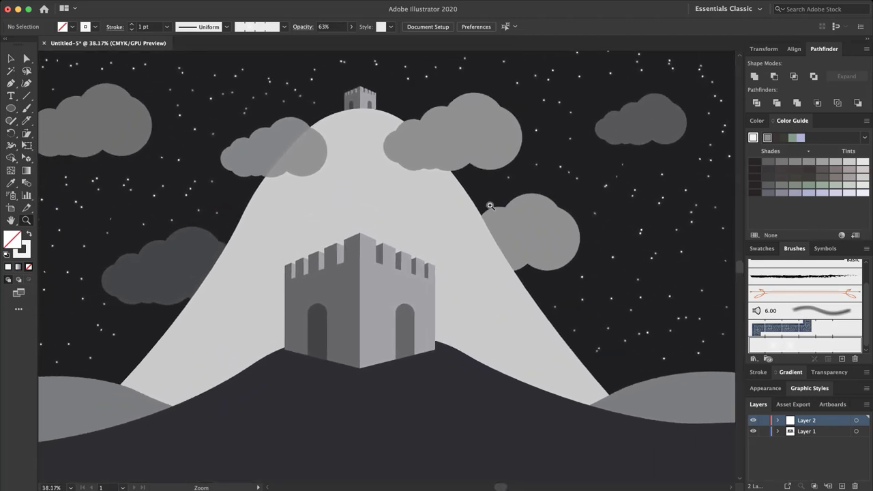
scroll(489, 205, "left", 5)
scroll(490, 206, "right", 3)
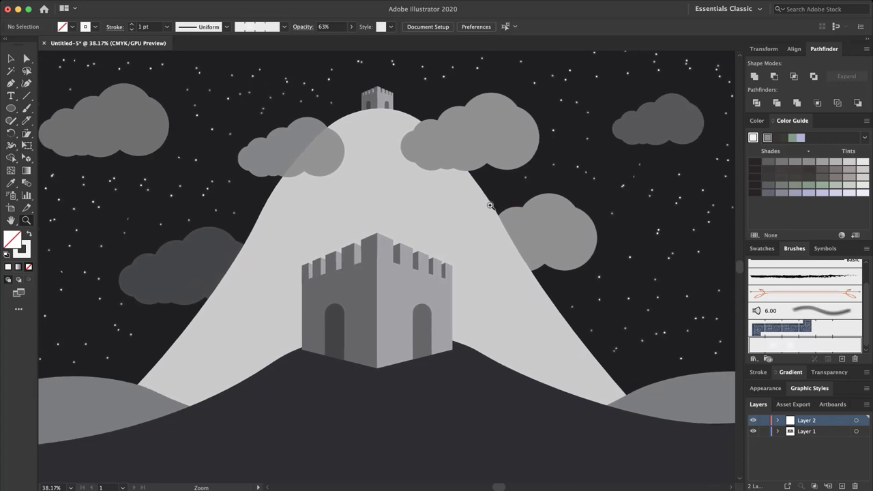